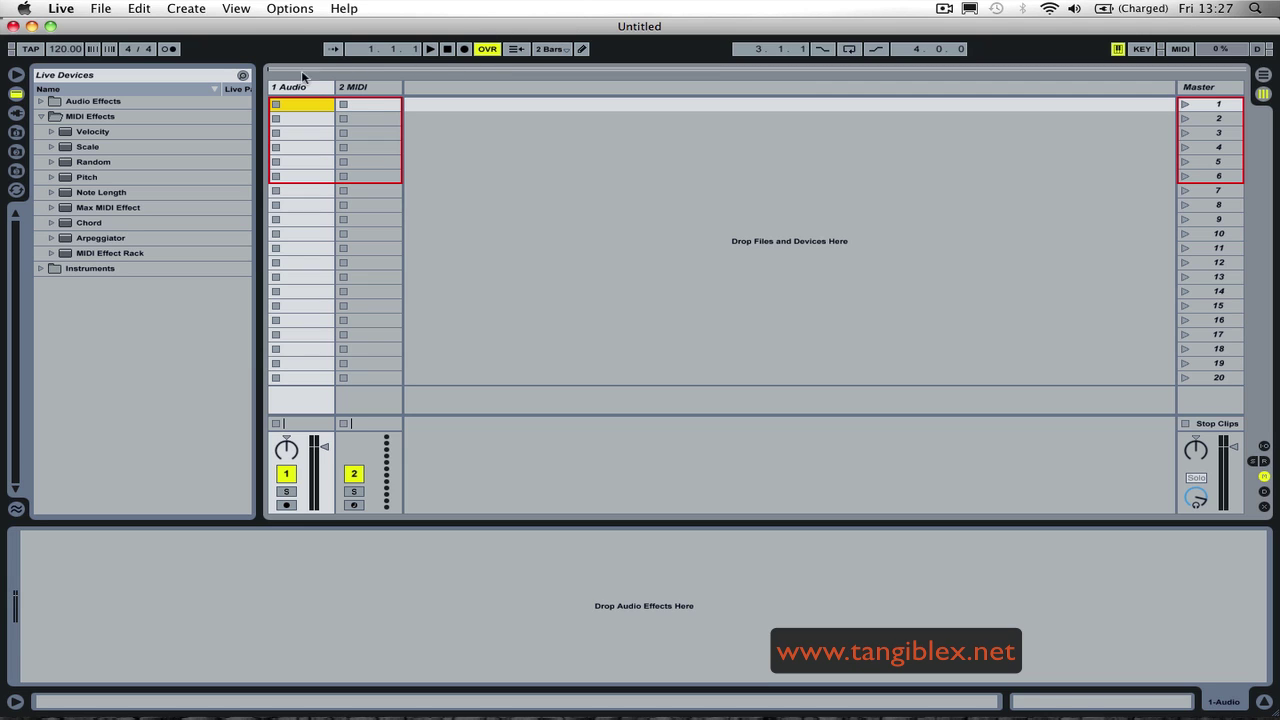
Step: Create a MIDI clip in the first slot of the 2 MIDI track and add a 1/16 C3 note at its start
left_click(367, 88)
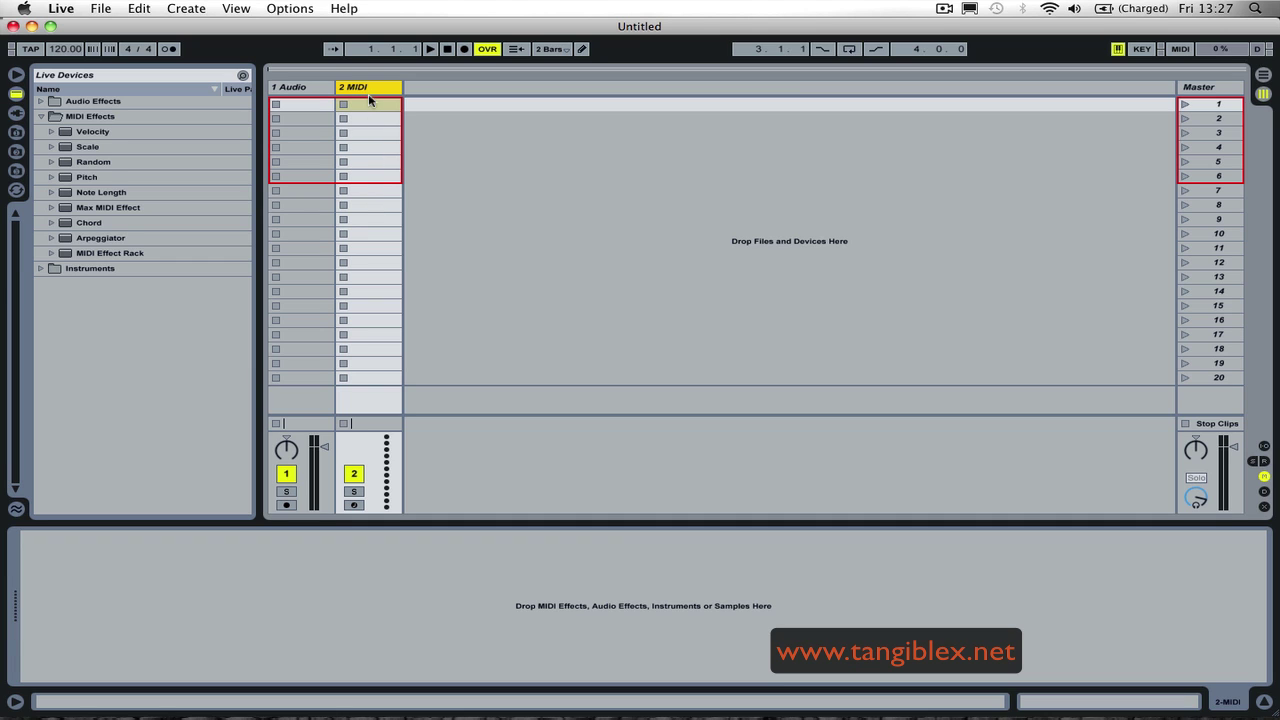
double_click(376, 105)
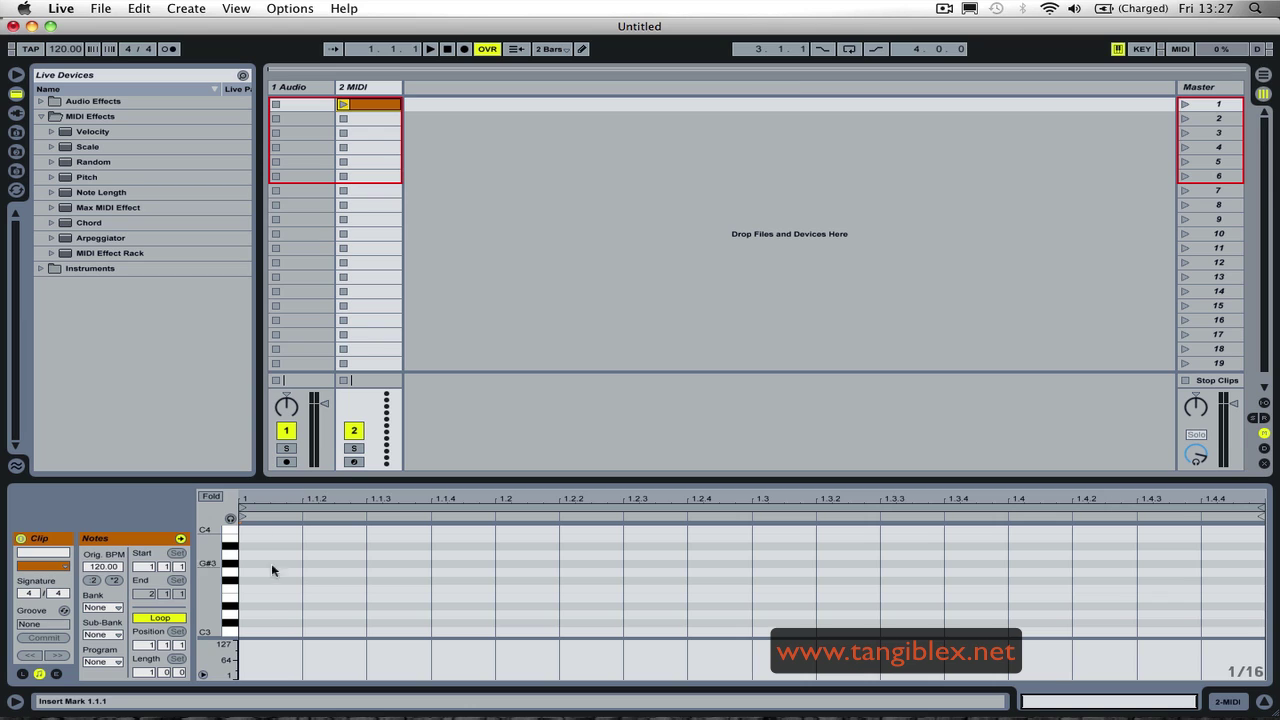
double_click(268, 633)
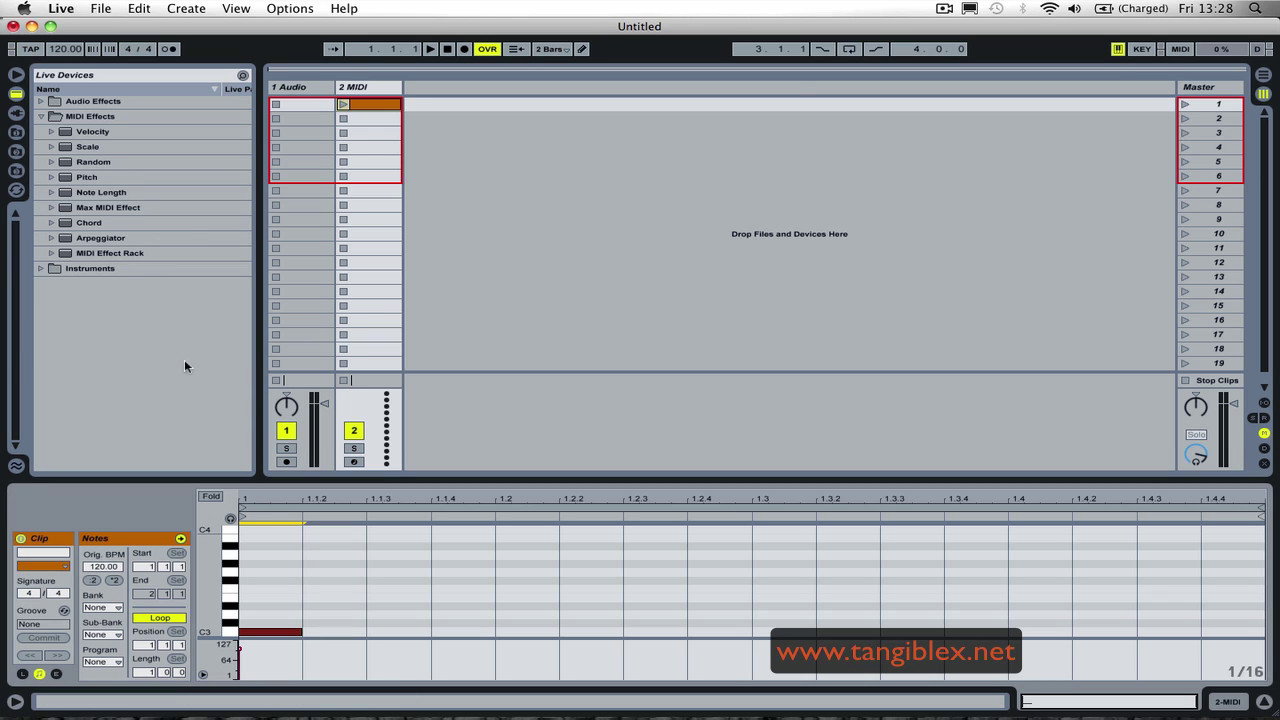
Step: Load the External Instrument device from the Instruments folder onto the MIDI track
left_click(53, 117)
left_click(41, 131)
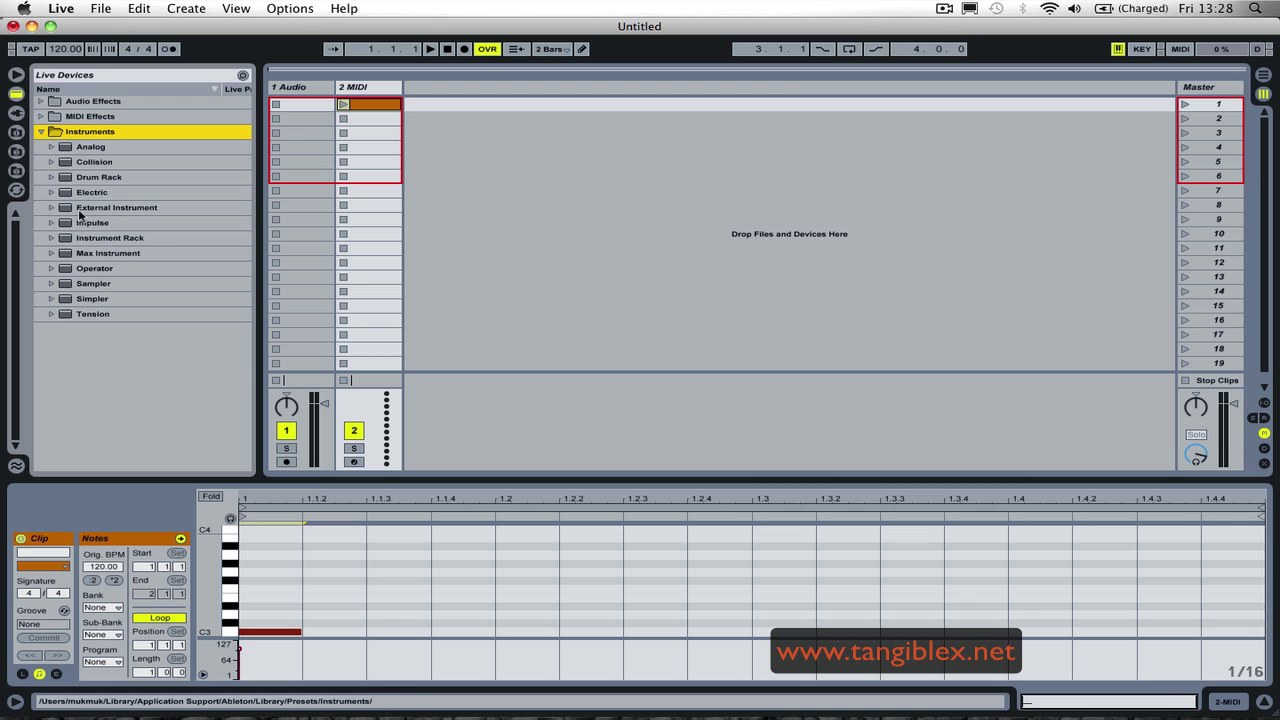
left_click_drag(79, 210, 364, 228)
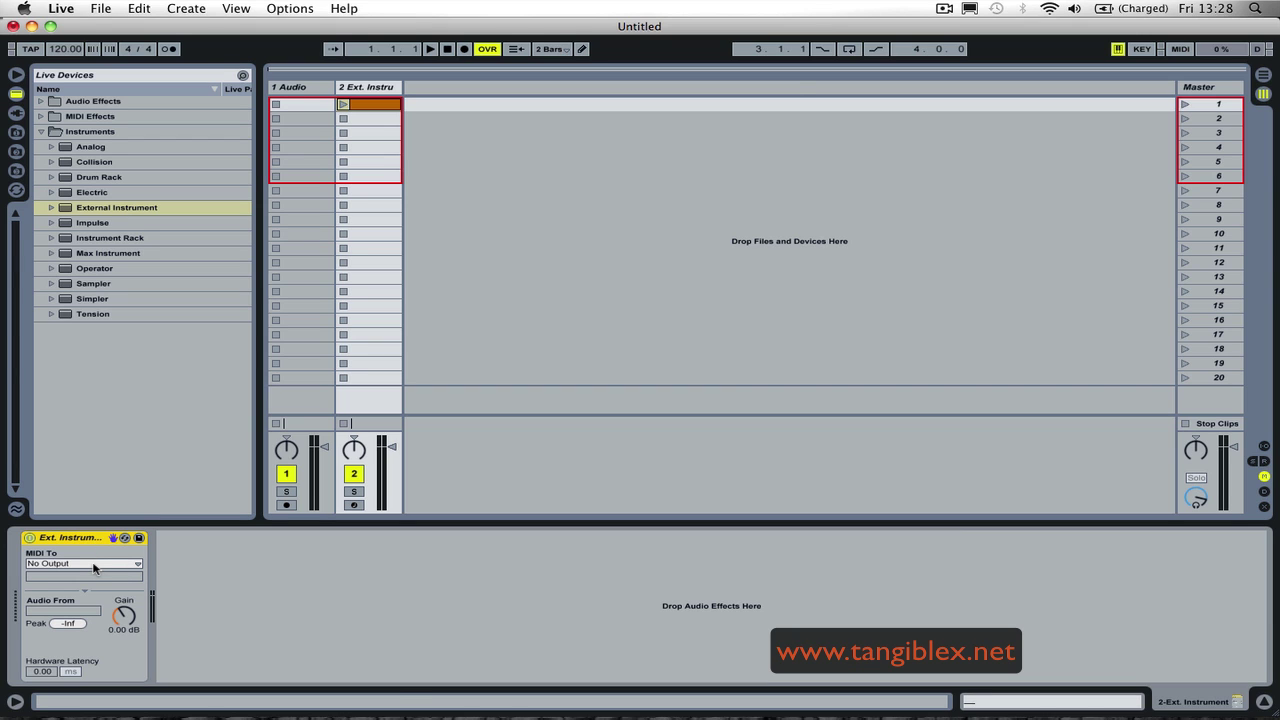
Step: Check in the MIDI preferences that IAC Bus 3 has Track on for its output and Remote on for its input
left_click(64, 9)
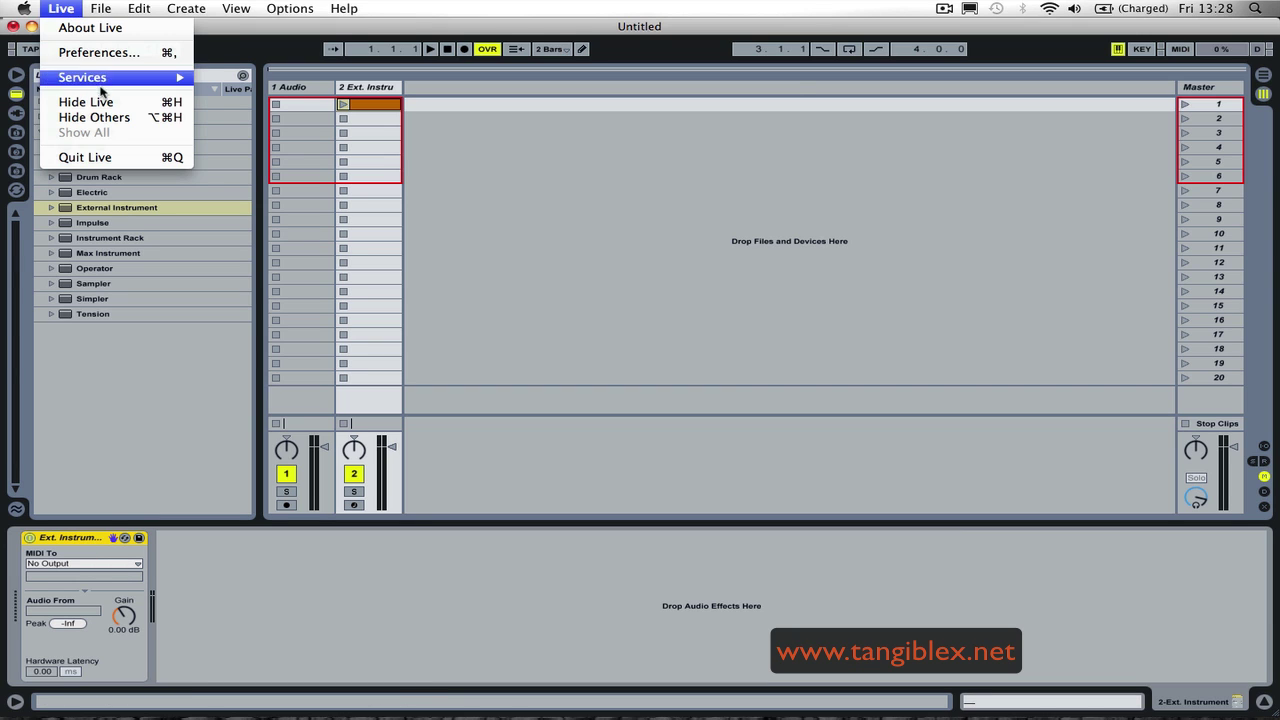
left_click(105, 53)
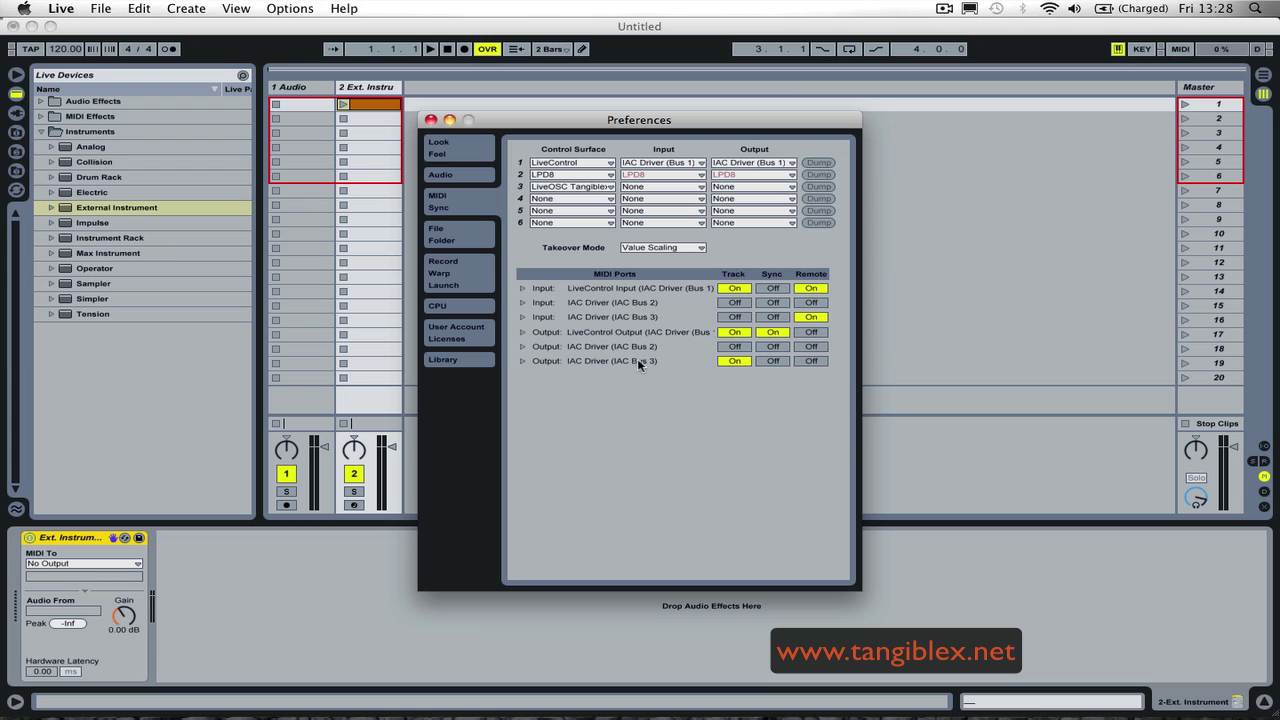
left_click(731, 361)
left_click(811, 318)
left_click(815, 318)
left_click(815, 318)
left_click(816, 318)
left_click(431, 120)
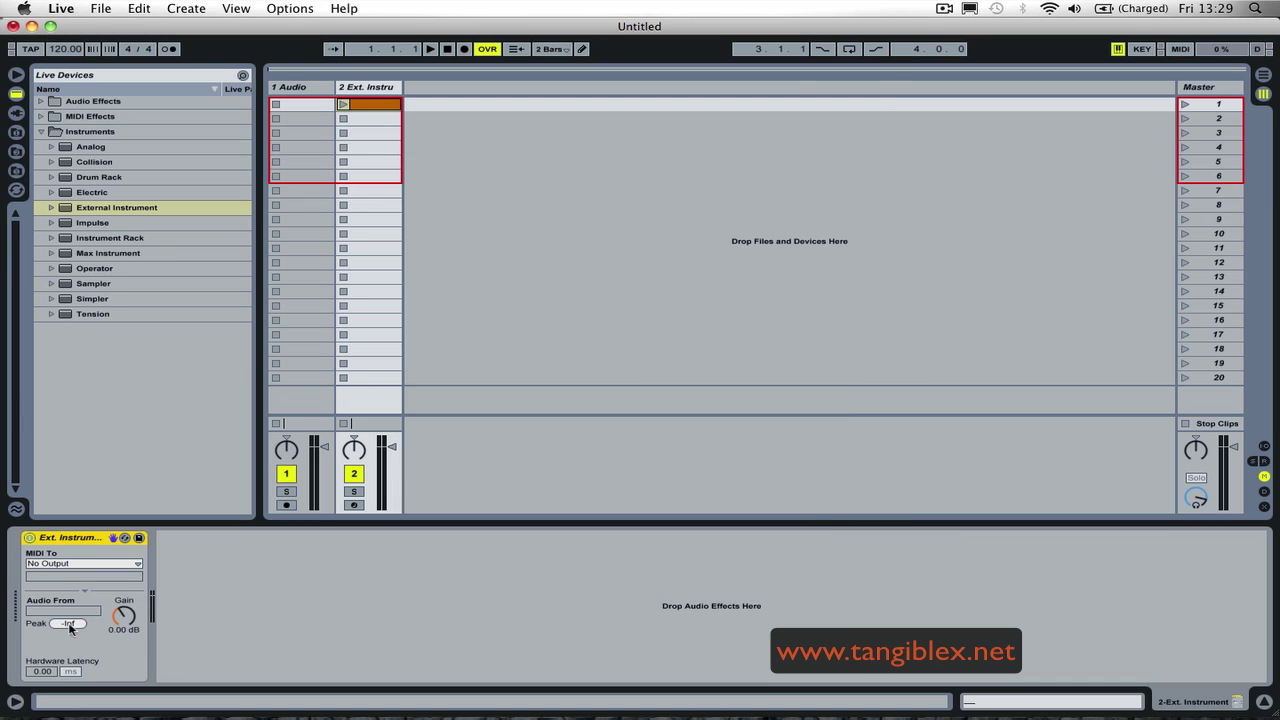
Step: Route the External Instrument's MIDI output to IAC Driver (IAC Bus 3)
left_click(82, 564)
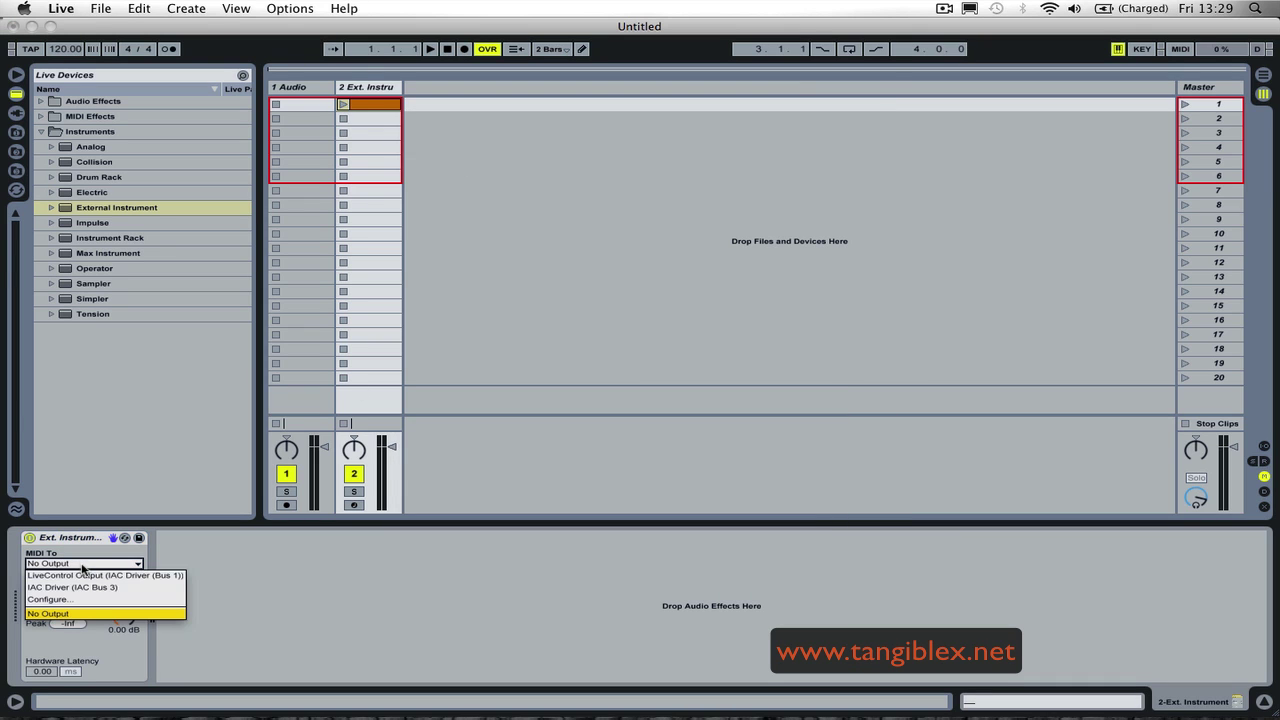
left_click(84, 587)
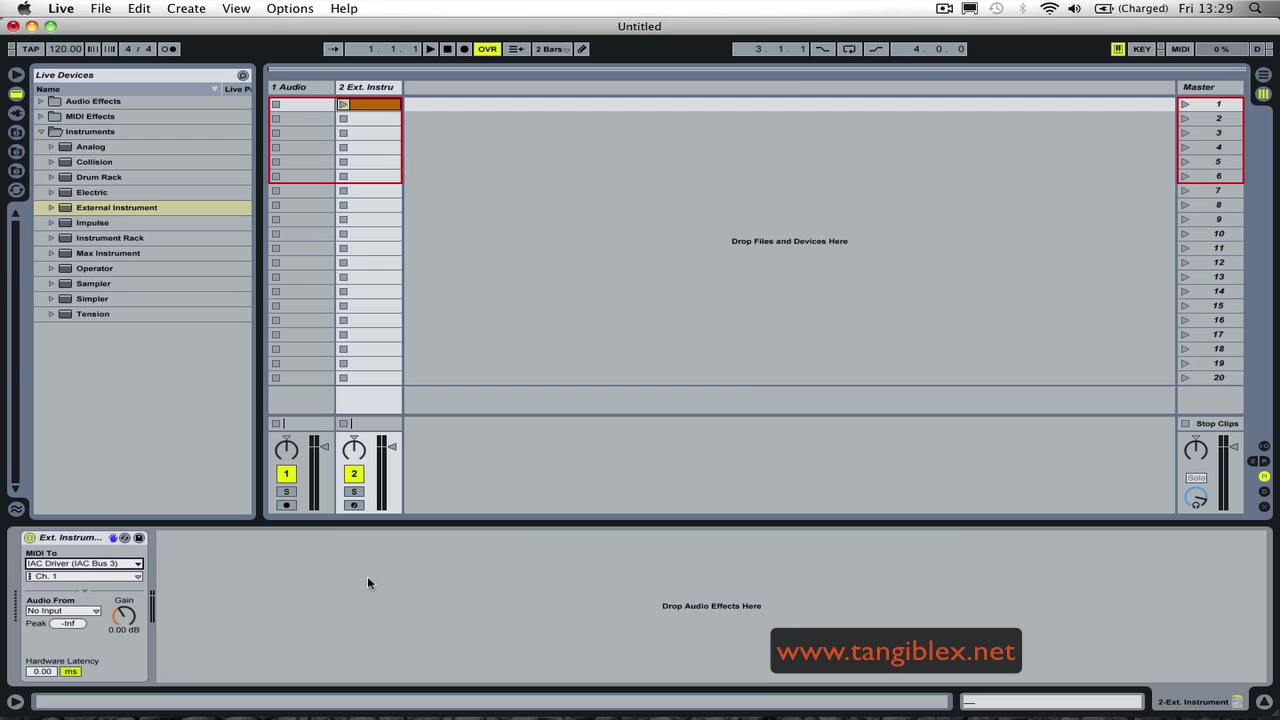
Step: Map Scene 1 on the Master track to the C3 note sent by the MIDI clip
left_click(352, 108)
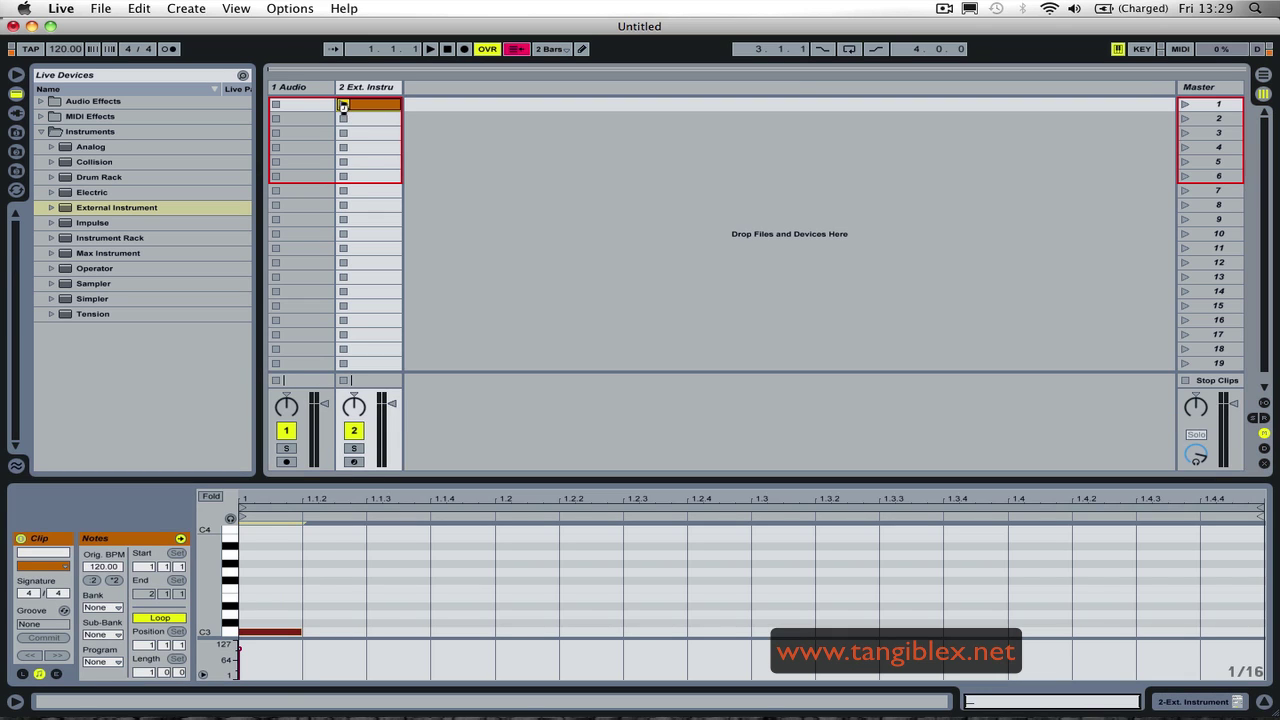
left_click(343, 106)
left_click(343, 206)
left_click(1180, 49)
left_click(1220, 106)
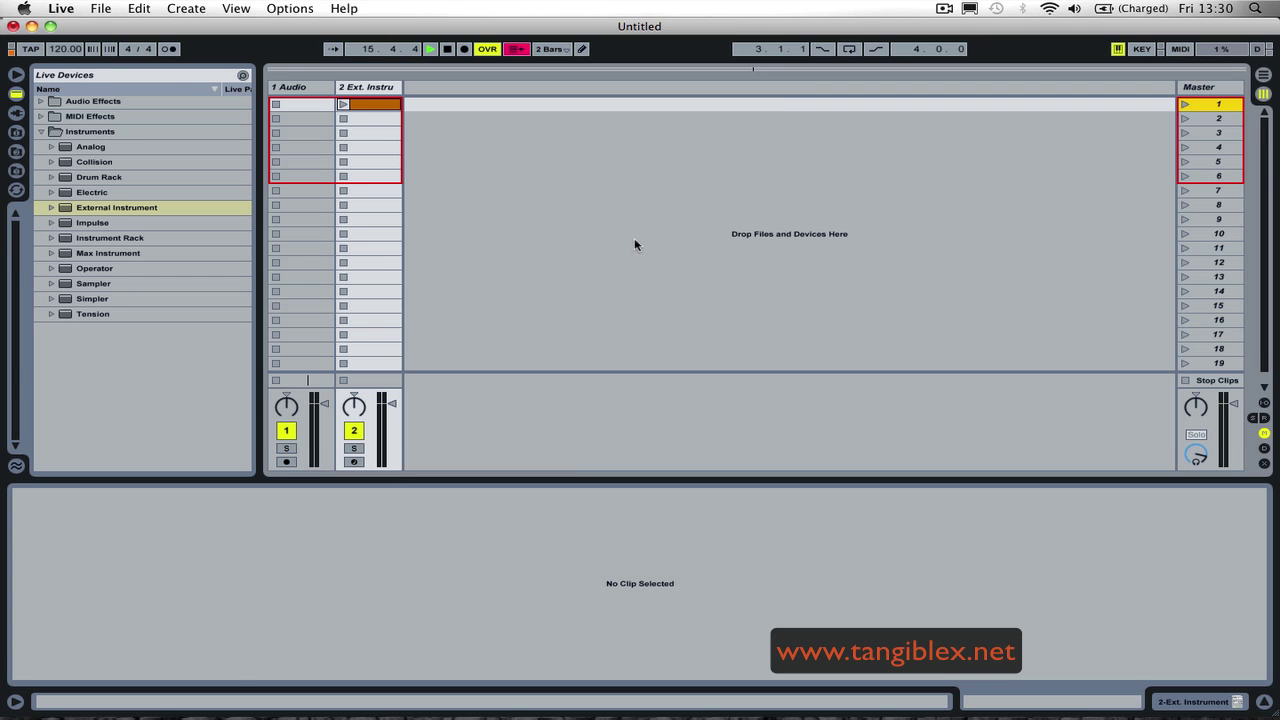
Step: Review the clip's C3 note and loop setting, and inspect the Scene 1 entry in the MIDI mappings
left_click(382, 106)
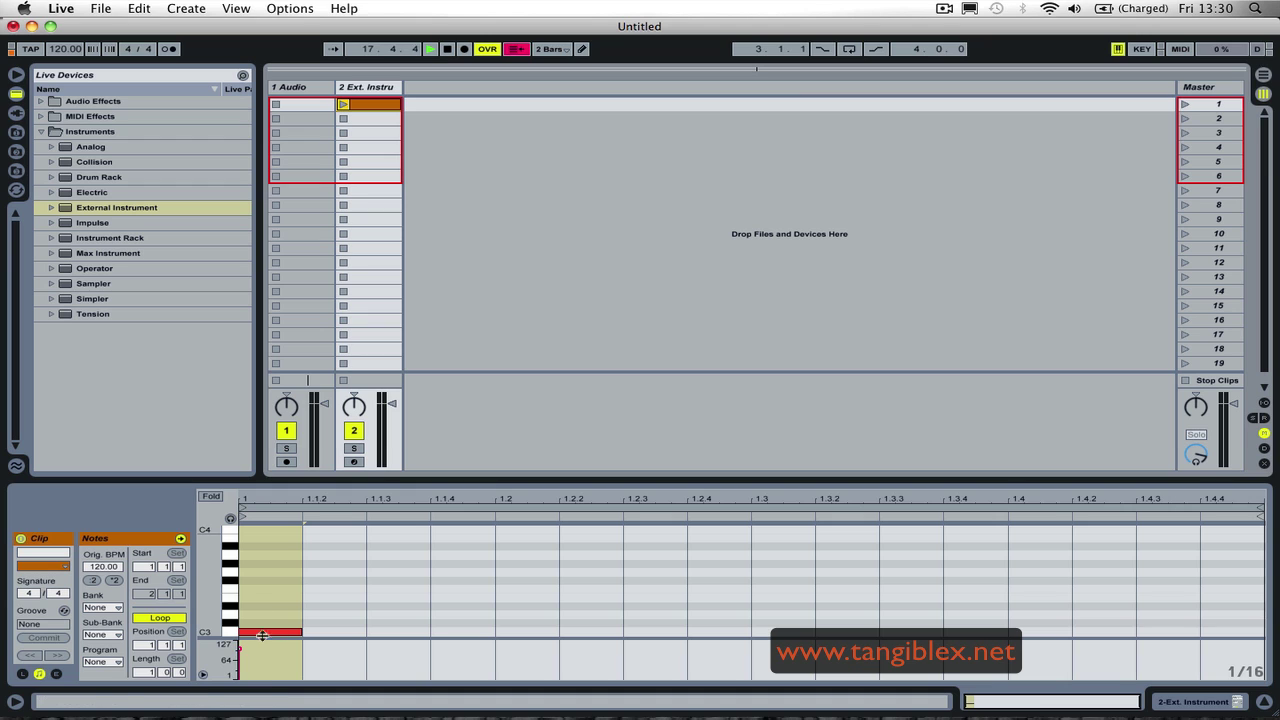
left_click(158, 618)
left_click(159, 619)
left_click(1219, 107)
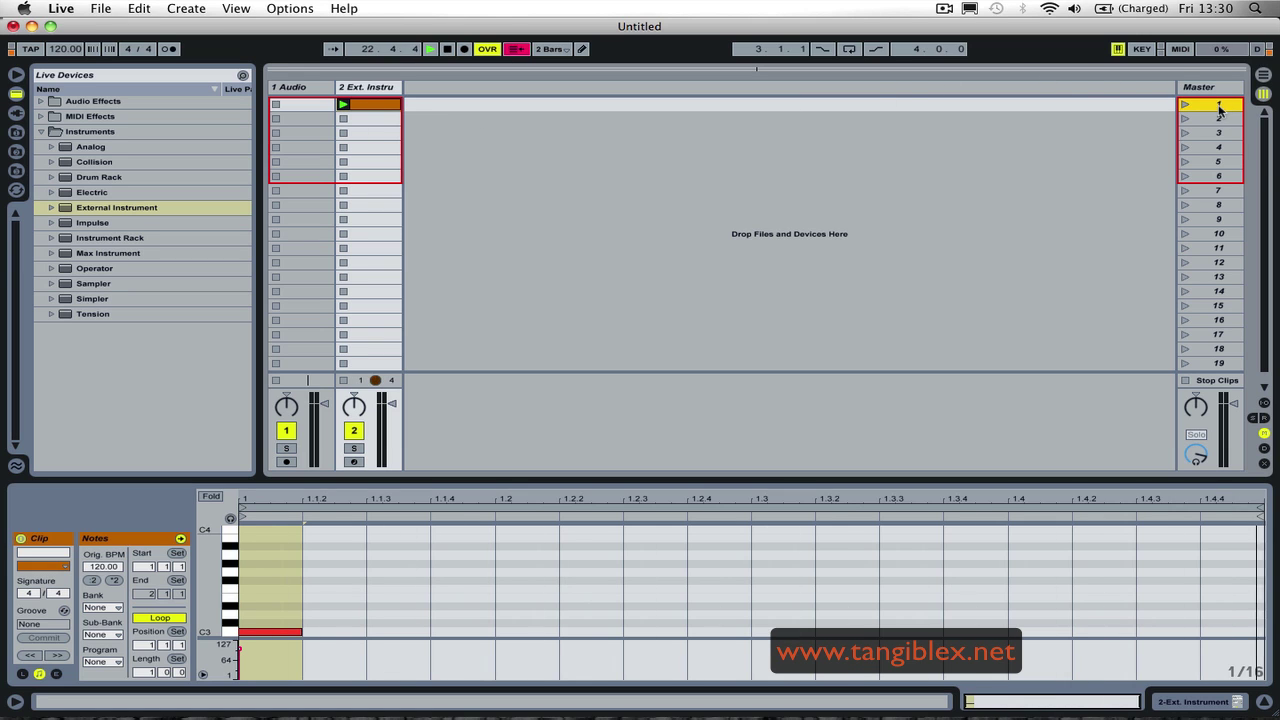
left_click(1180, 49)
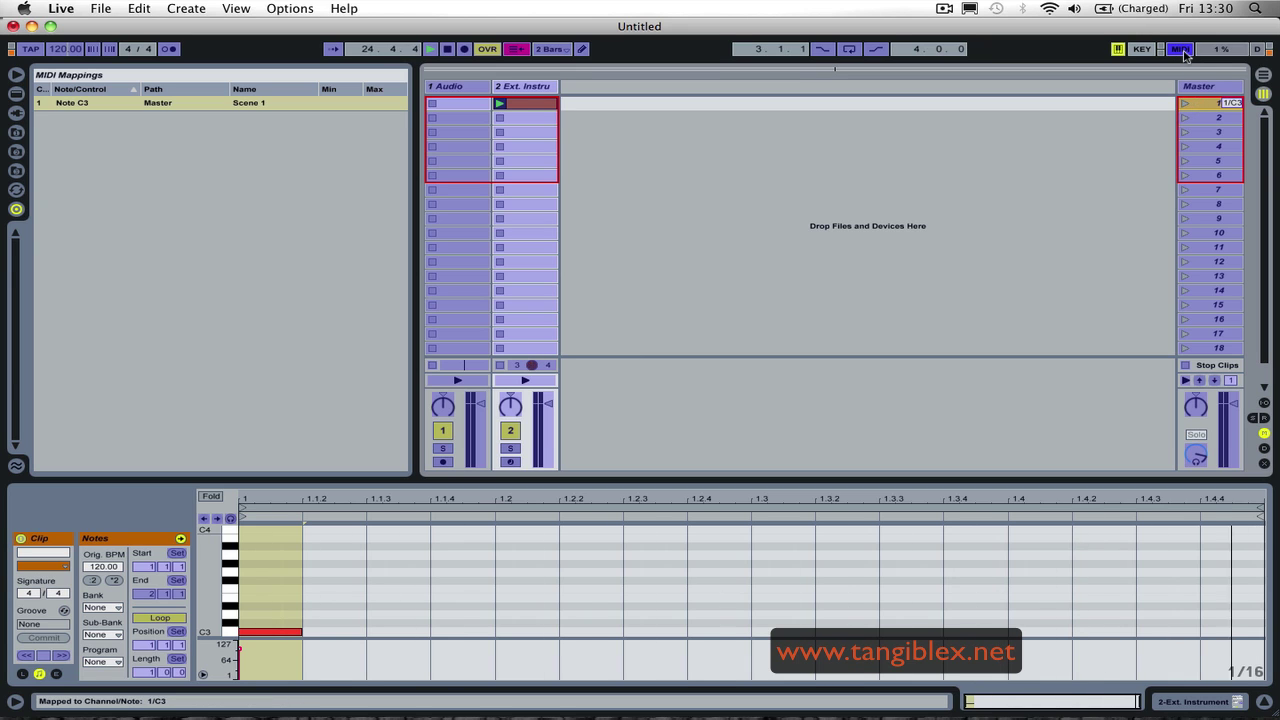
left_click(1180, 49)
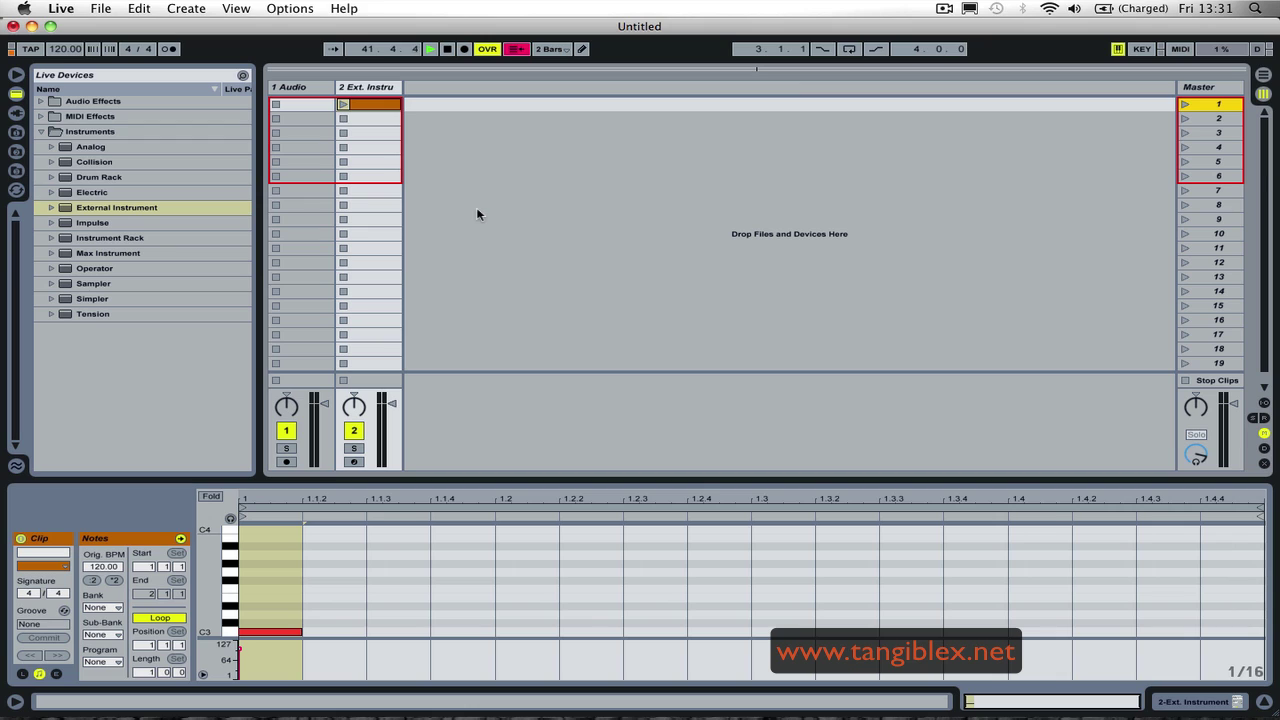
Step: Show the MIDI clip's Launch and Envelopes settings and set its launch quantization to None
left_click(381, 112)
double_click(380, 110)
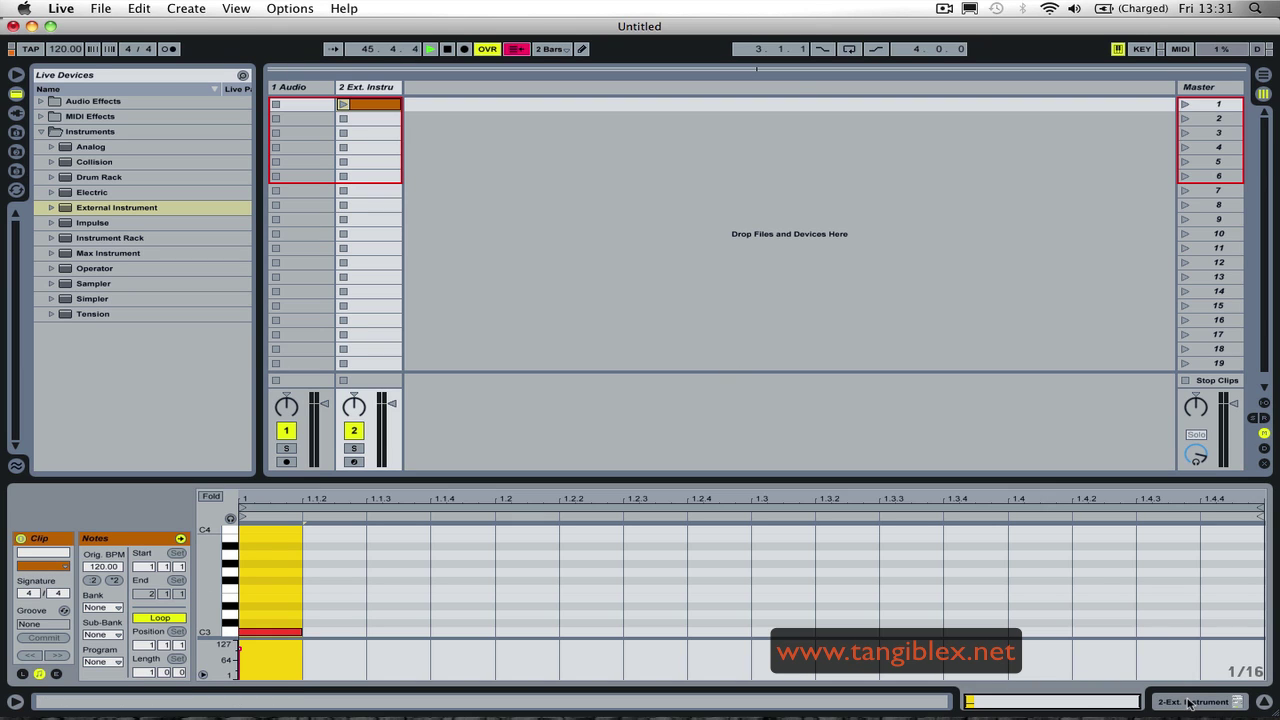
left_click(22, 673)
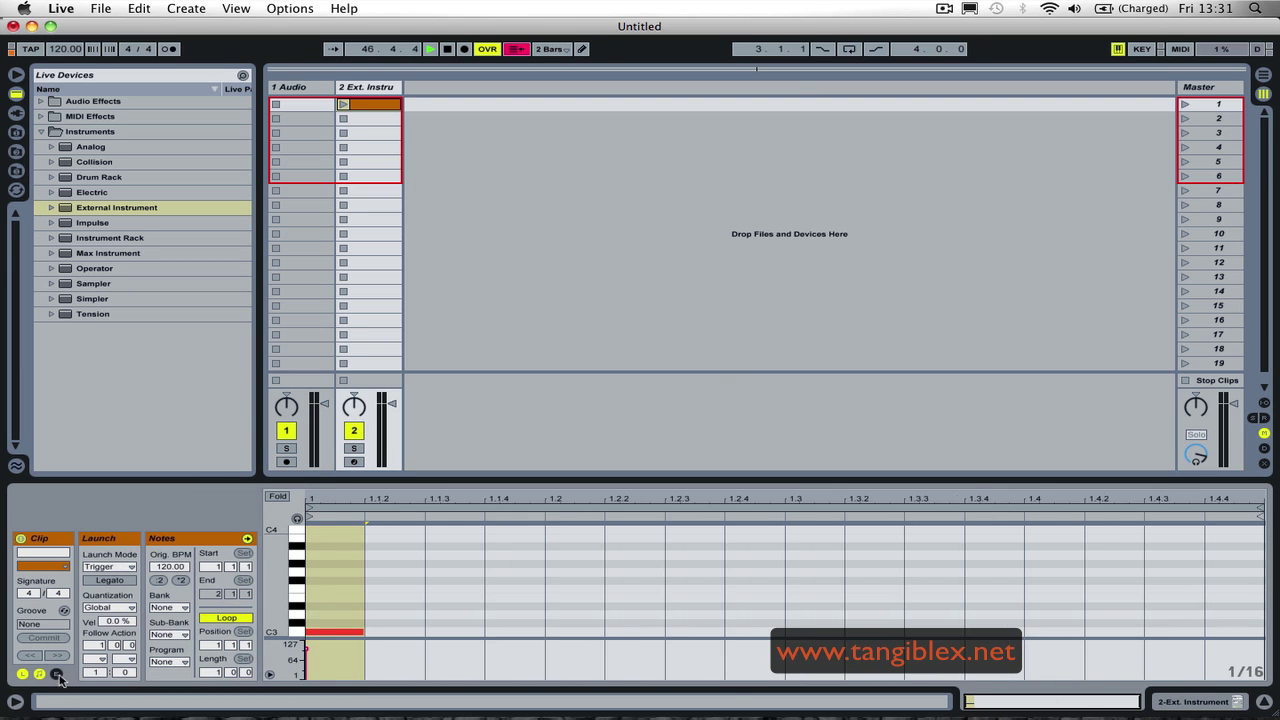
left_click(56, 673)
left_click(118, 569)
left_click(118, 569)
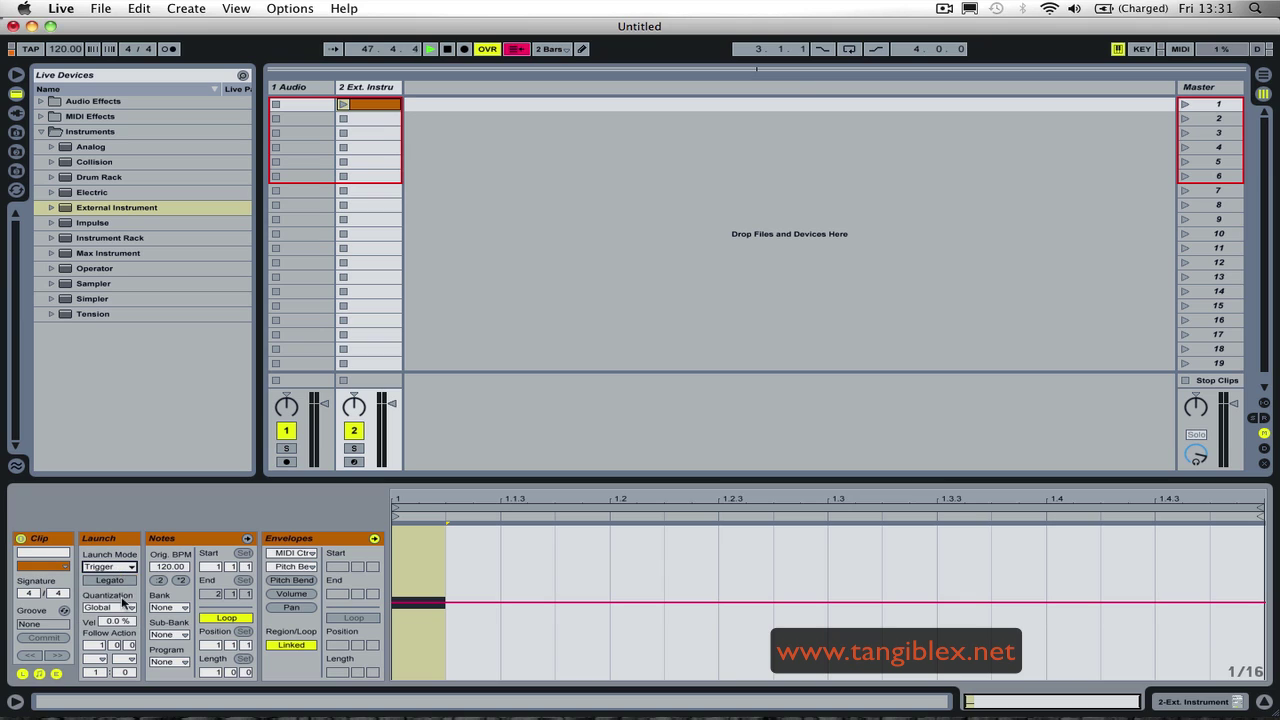
left_click(118, 608)
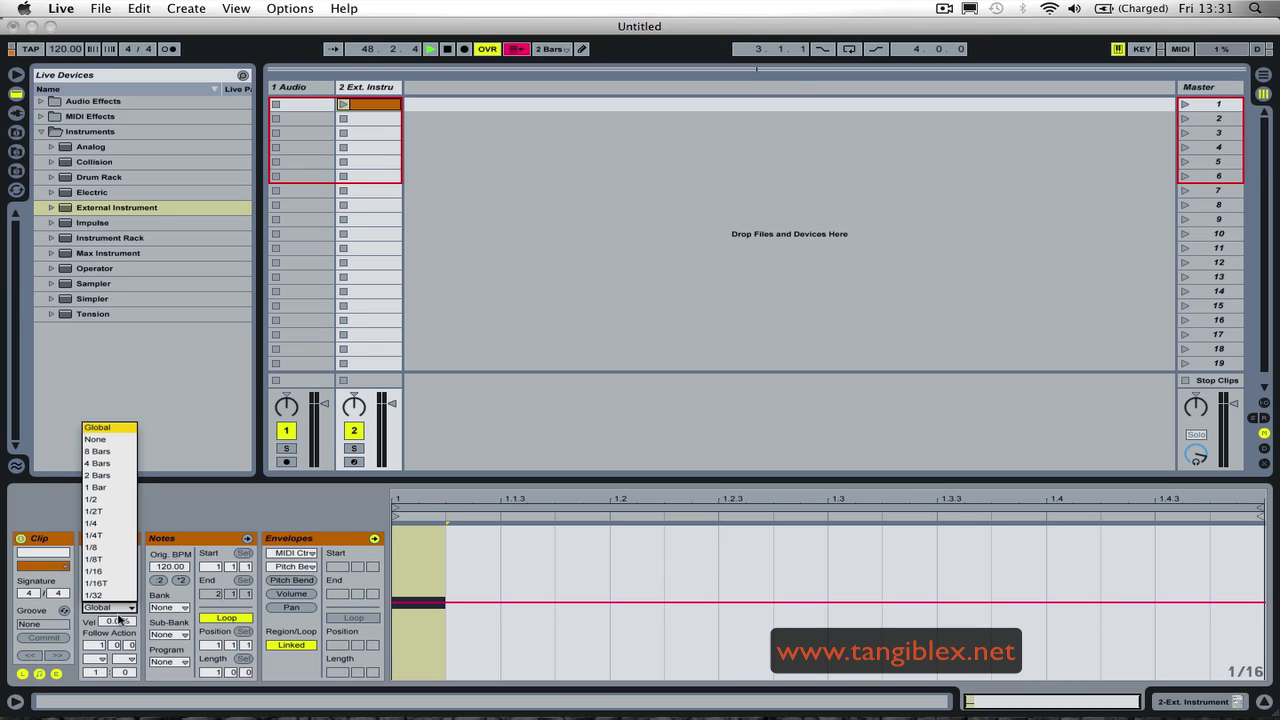
left_click(108, 441)
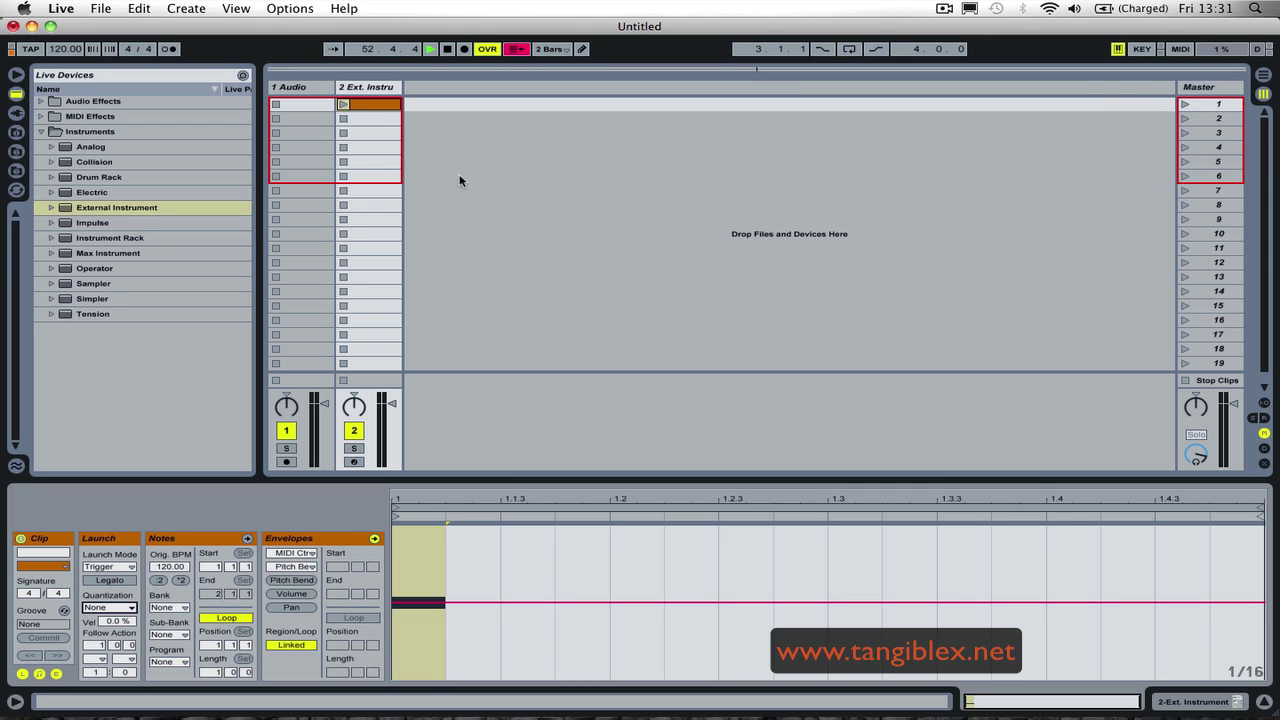
Step: Set the MIDI clip's launch mode to Toggle and launch the clip to test the Scene 1 trigger
left_click(368, 104)
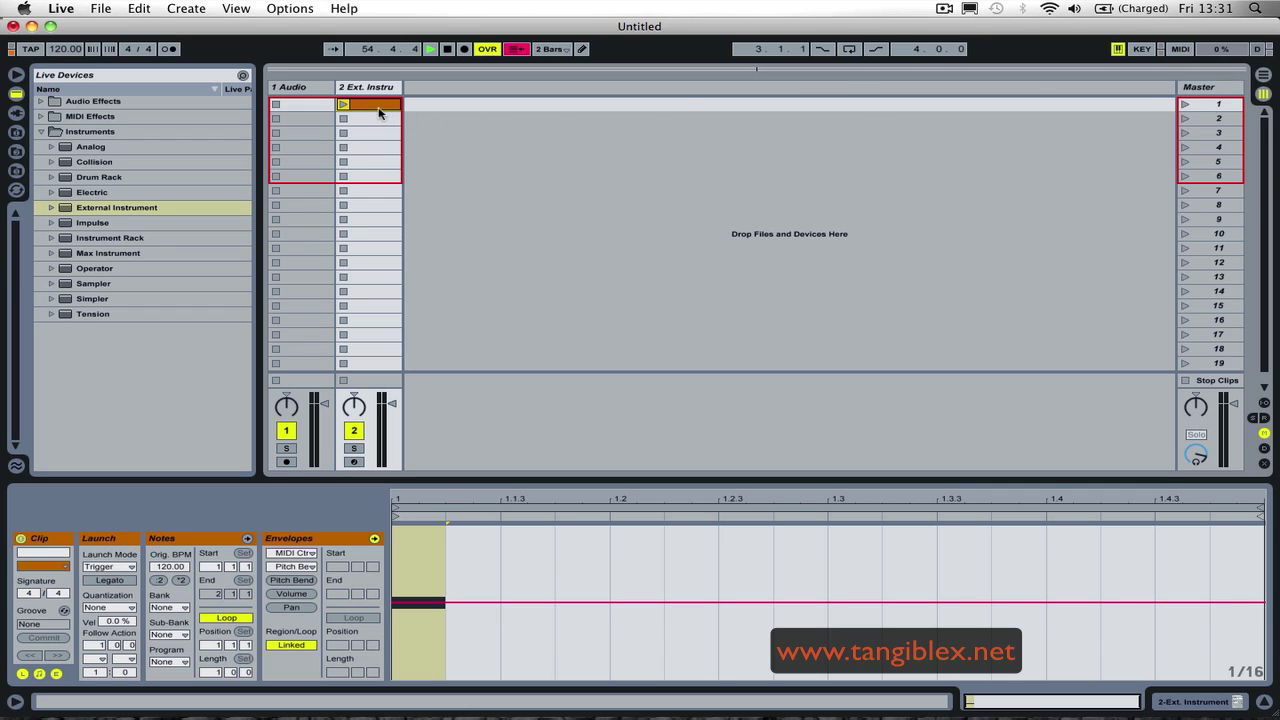
left_click(112, 568)
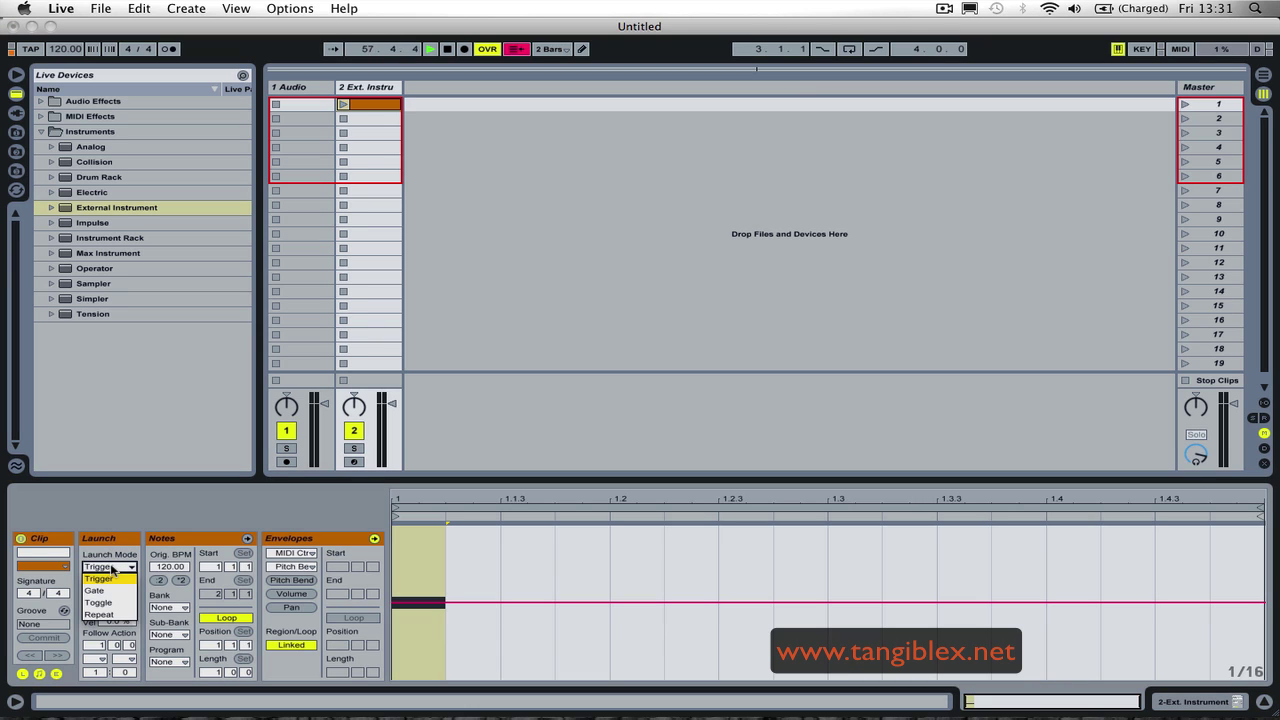
left_click(100, 602)
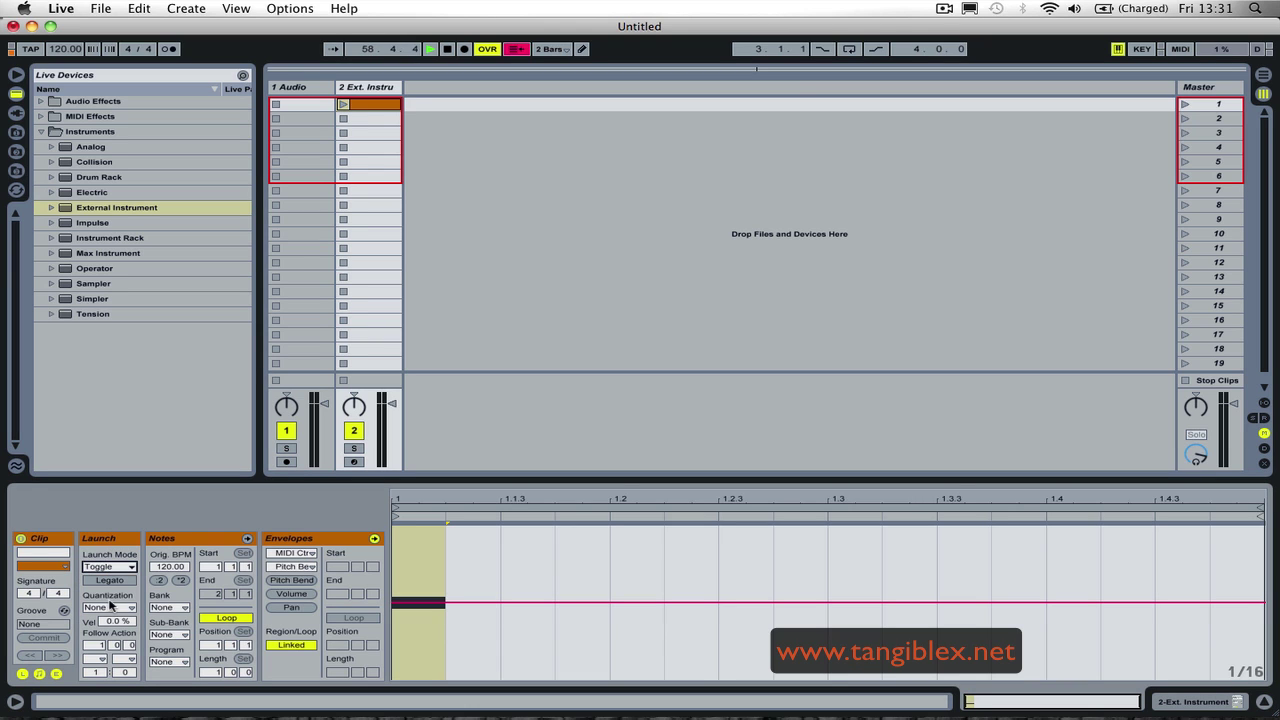
left_click(344, 105)
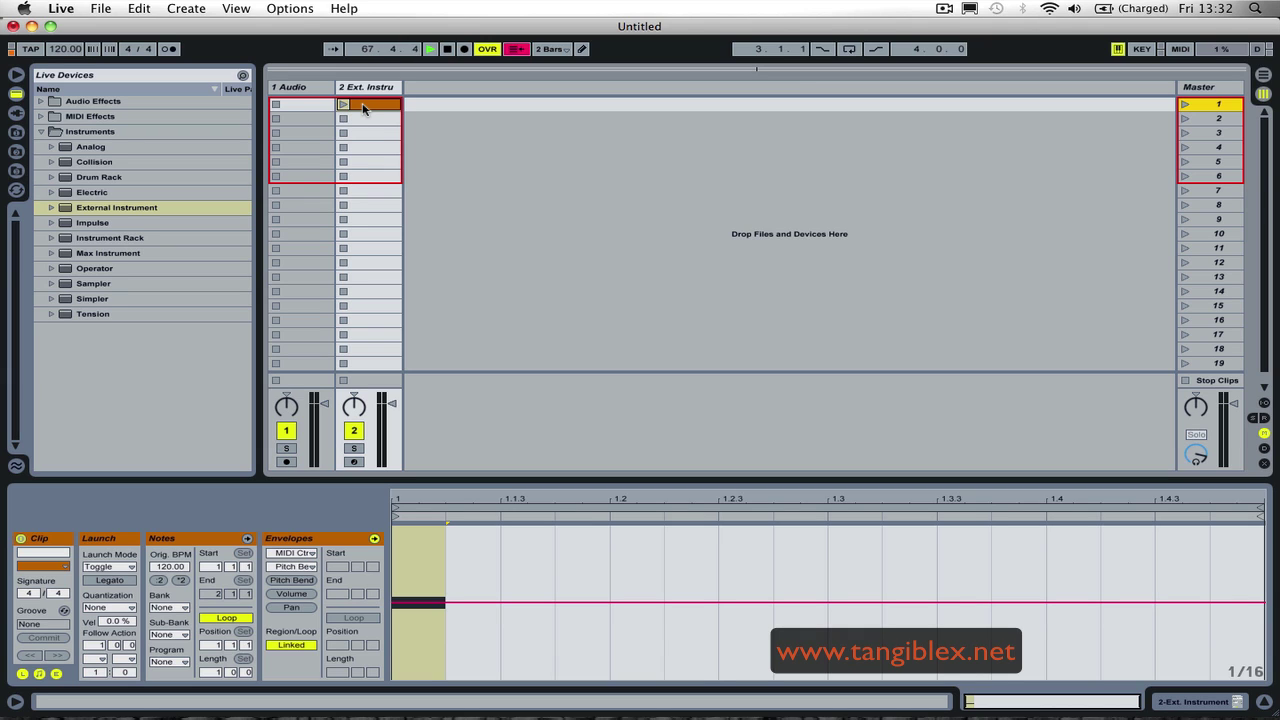
Step: Find beat dubss.wav in the psycho-swing Project's Crop samples and load it into the first slot of 1 Audio
left_click(16, 171)
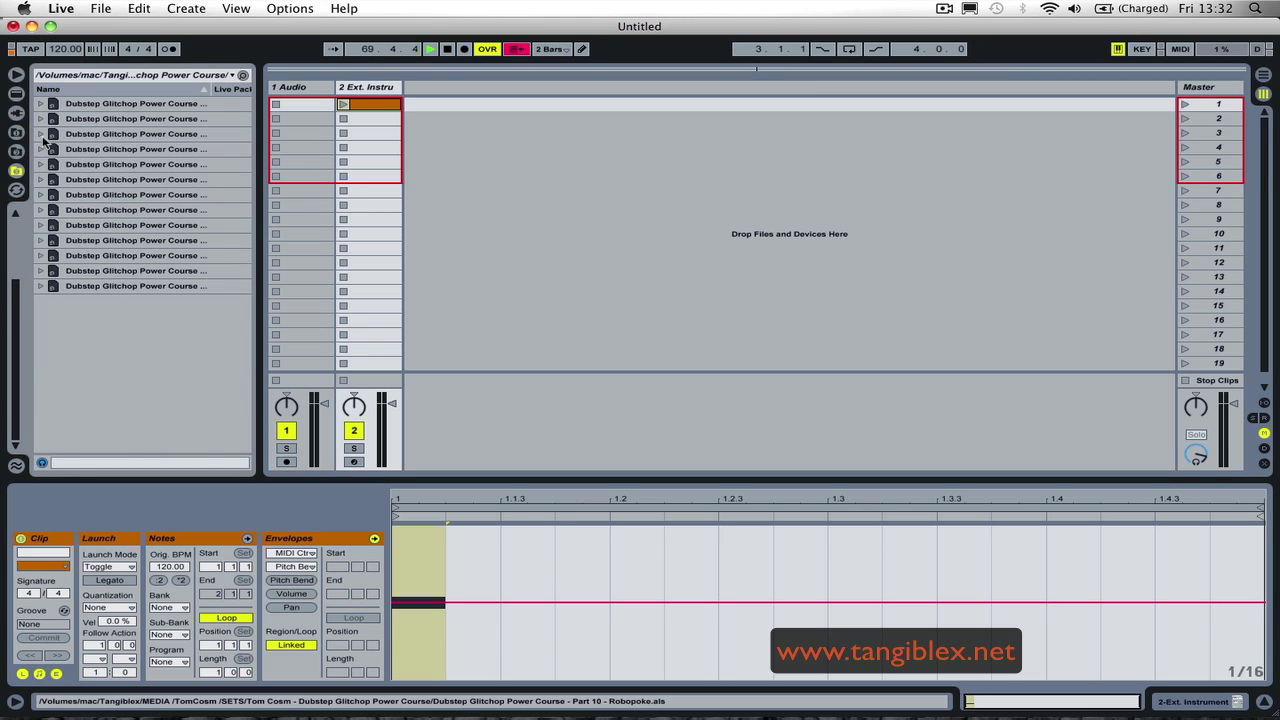
left_click(41, 136)
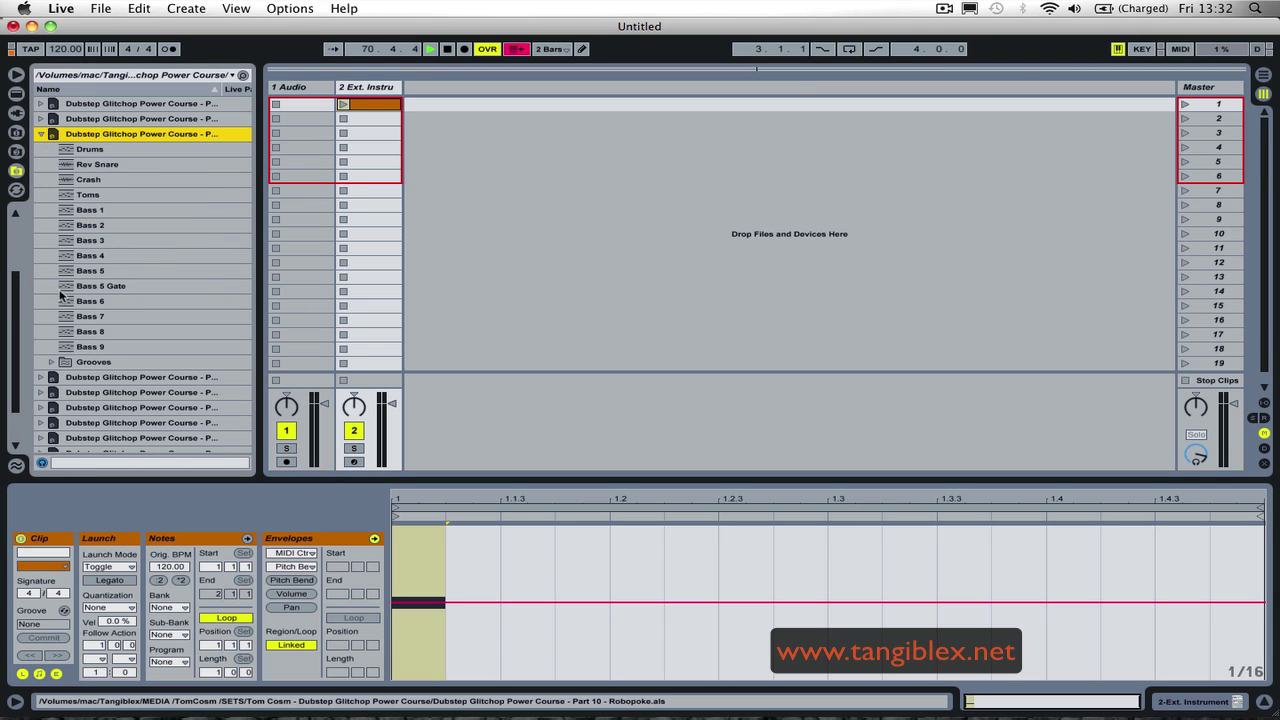
left_click(16, 133)
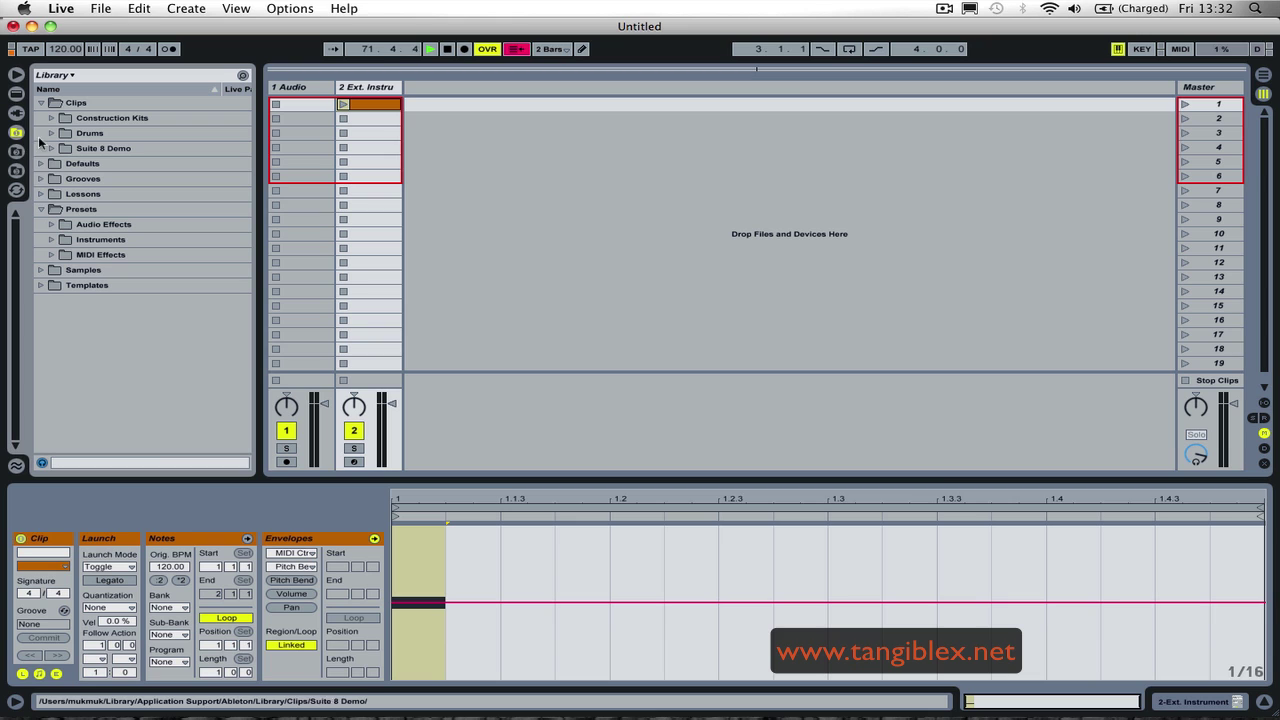
left_click(52, 134)
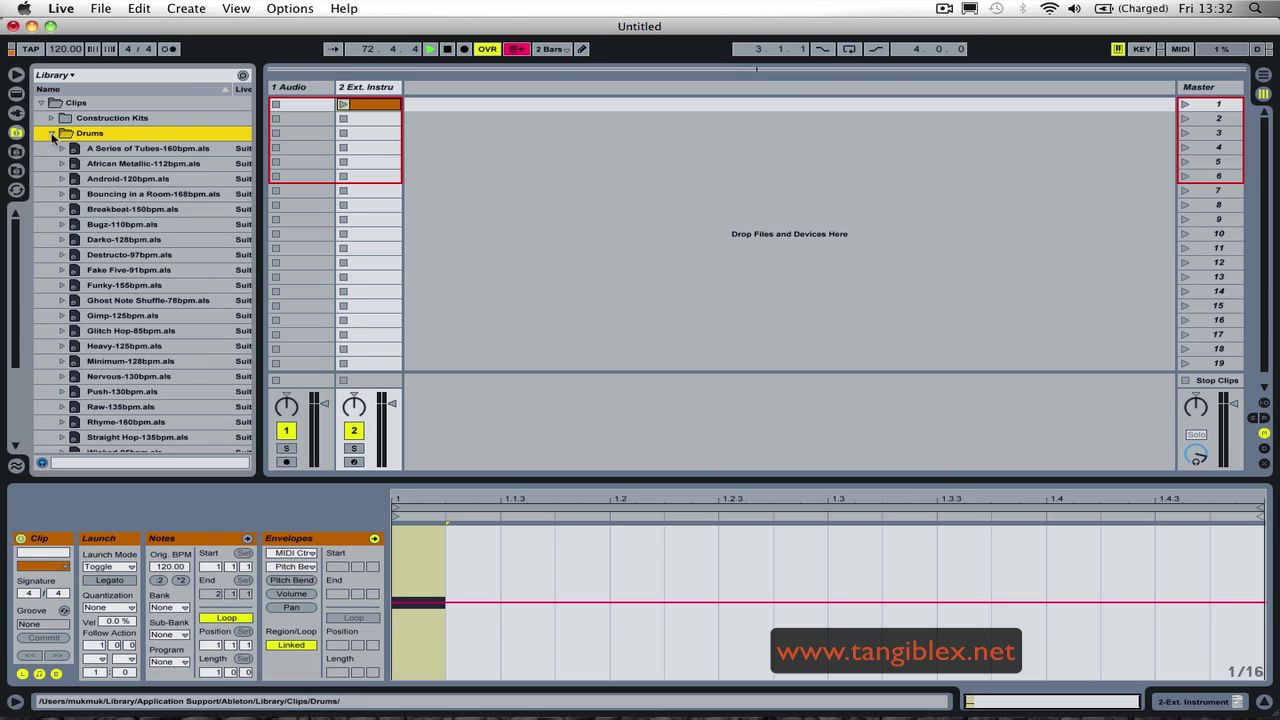
left_click(52, 134)
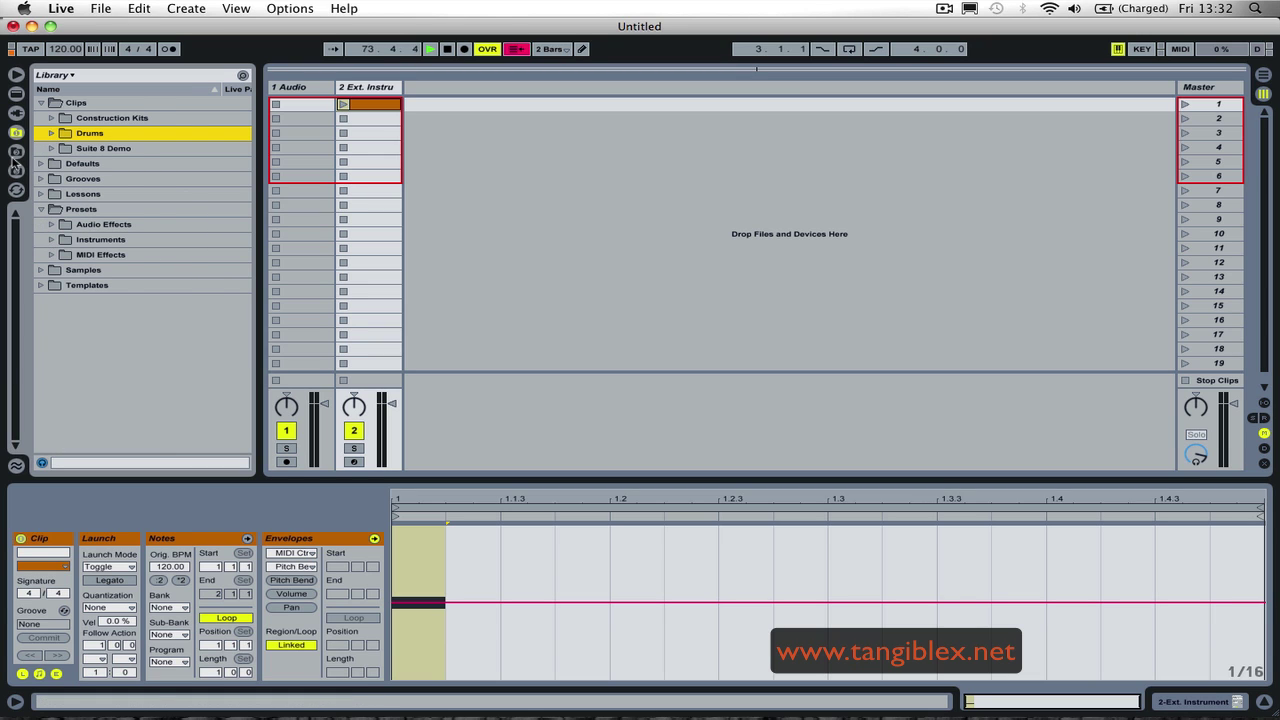
left_click(15, 151)
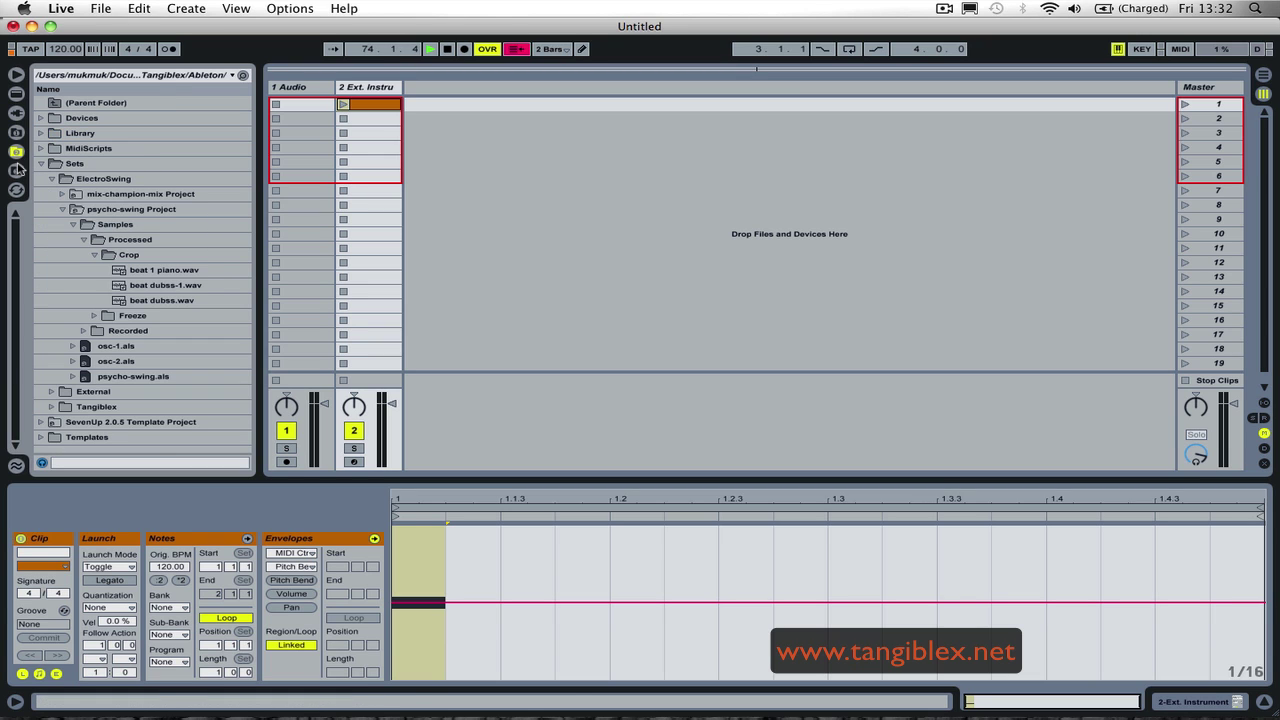
left_click(118, 300)
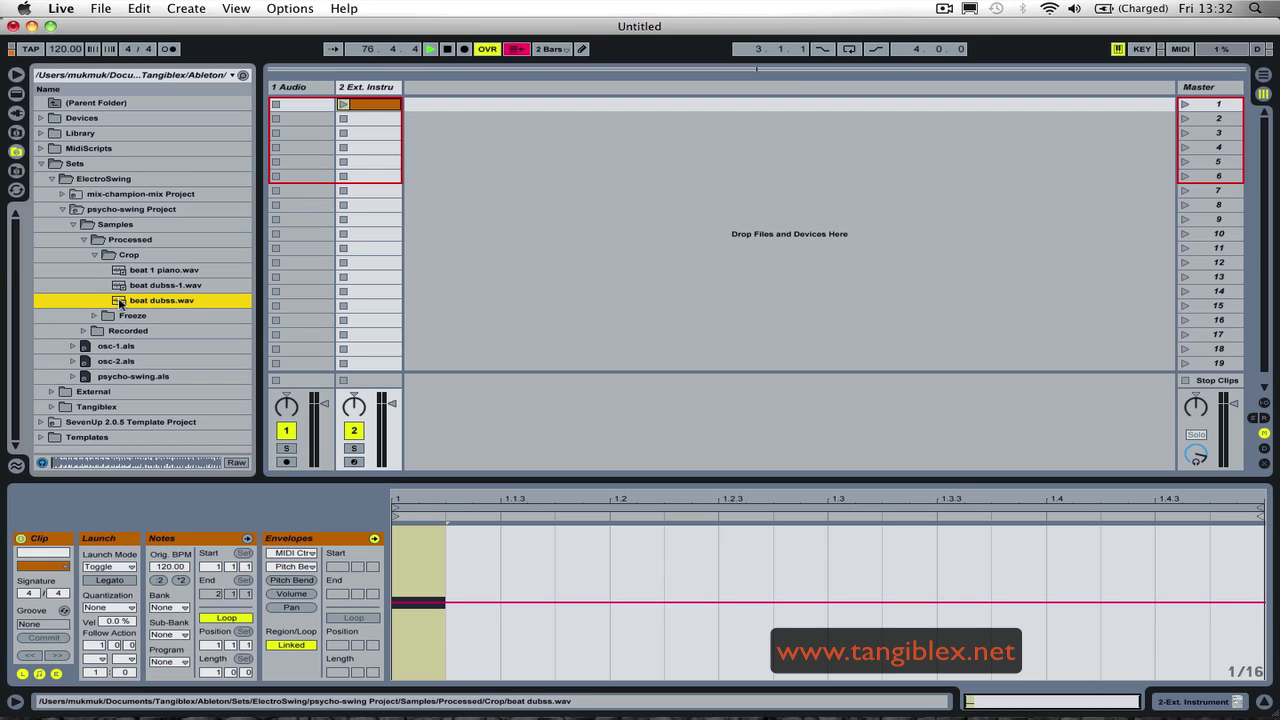
left_click_drag(118, 300, 300, 104)
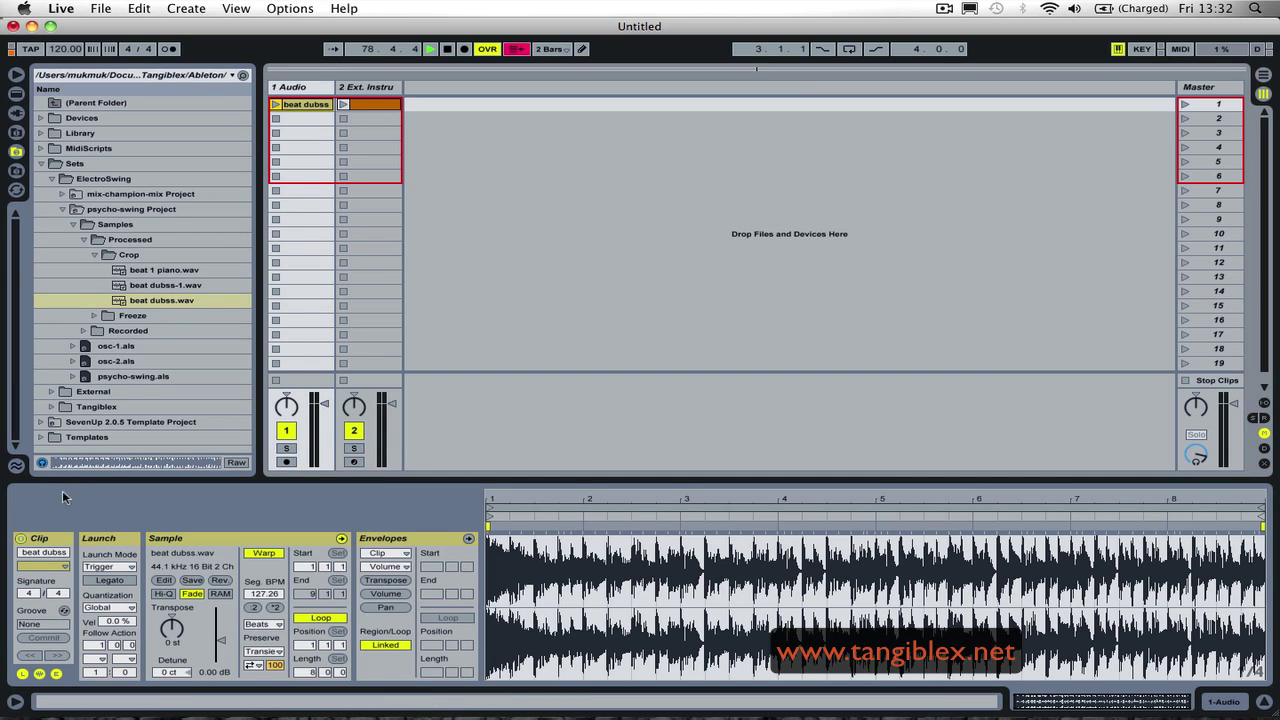
Step: Hide the file browser and open the MIDI clip in the first slot of the External Instrument track
left_click(15, 77)
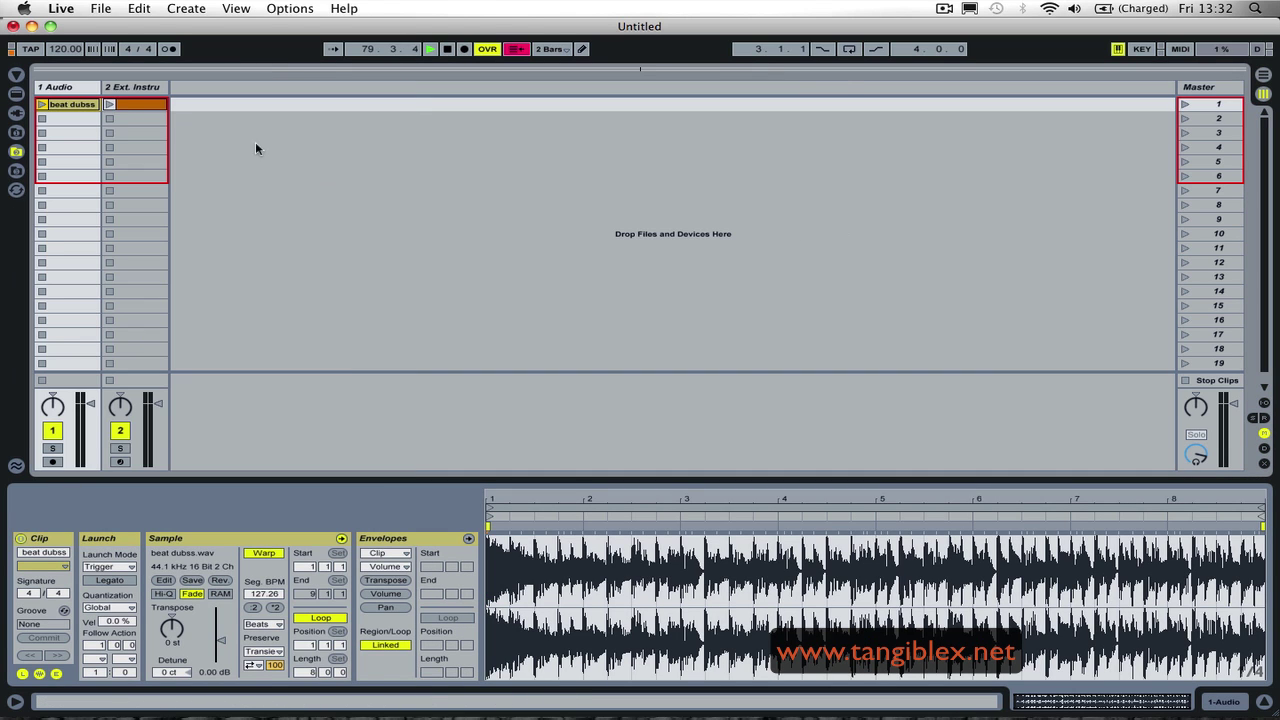
double_click(112, 106)
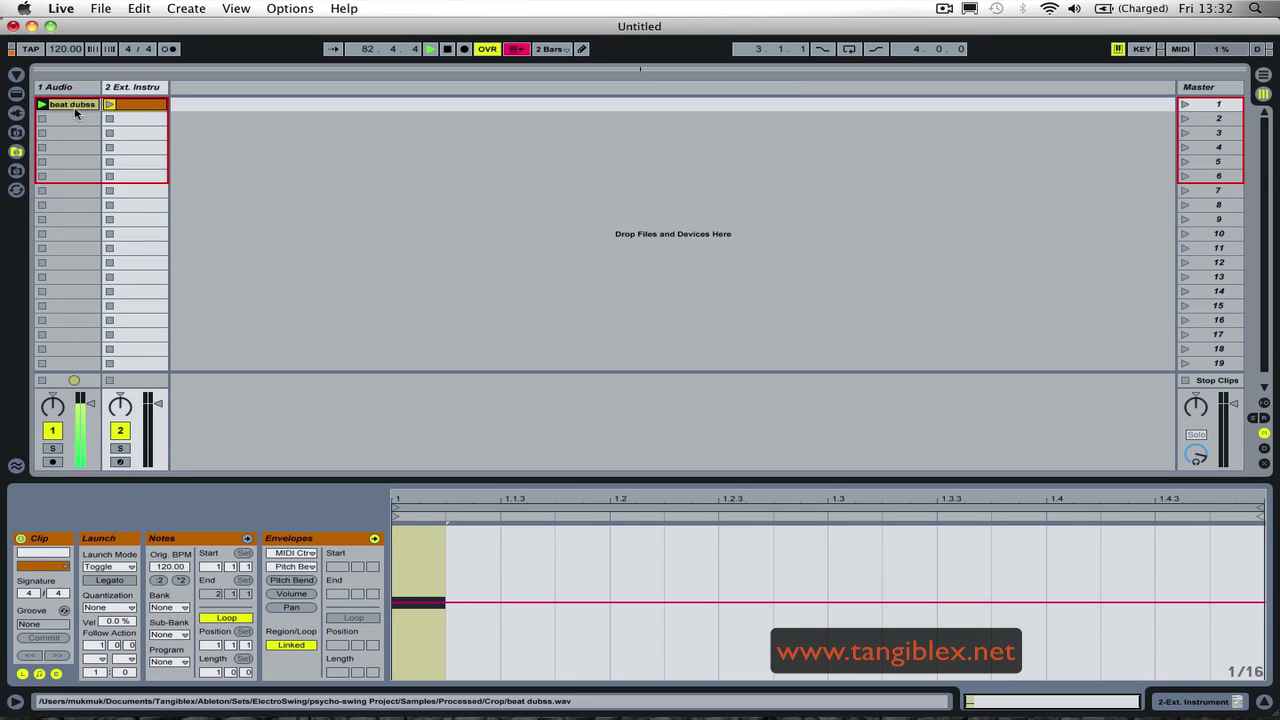
Step: With playback stopped, lower the 1 Audio volume to about -12.3 dB and set the beat dubss clip's launch quantization to None
left_click(77, 106)
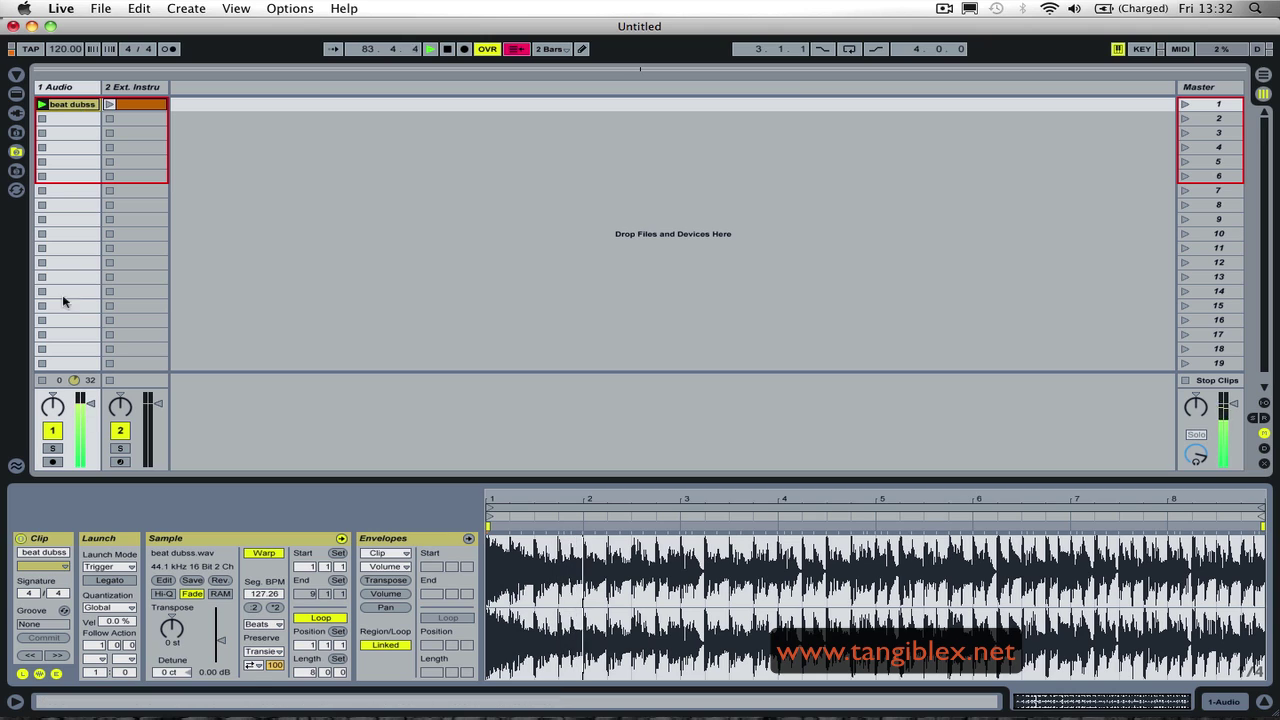
left_click(447, 49)
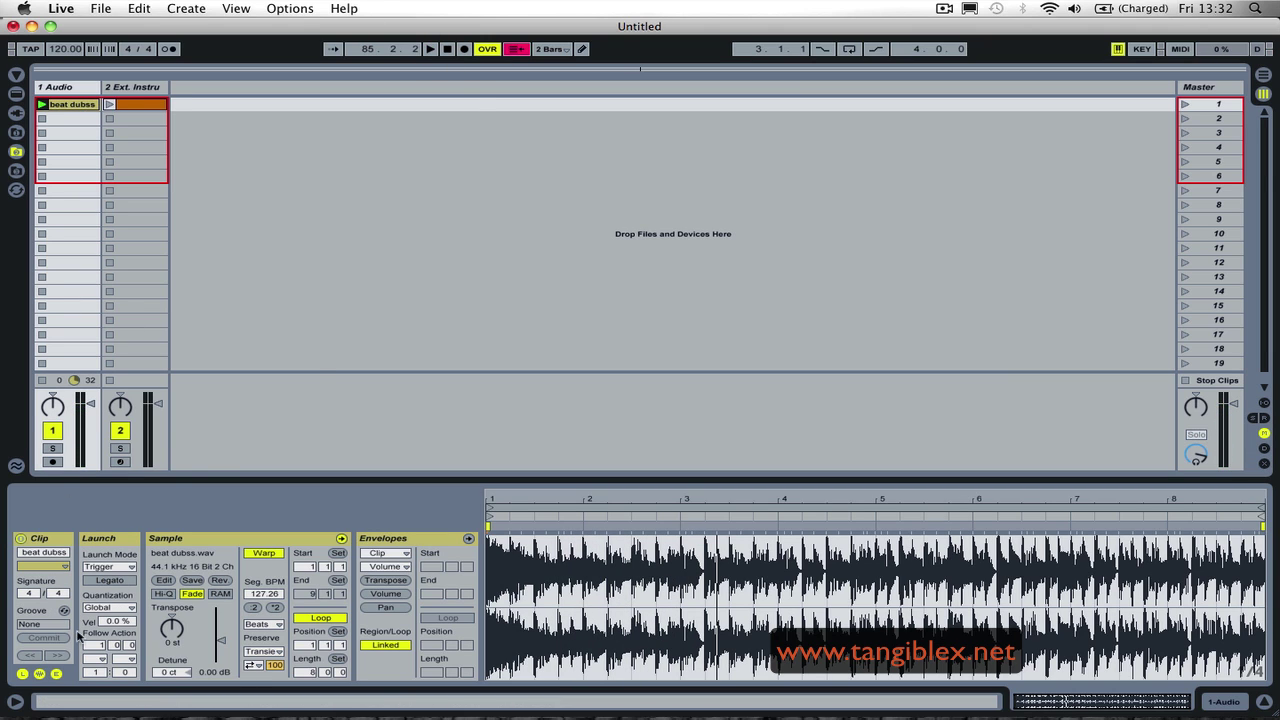
left_click_drag(91, 404, 90, 430)
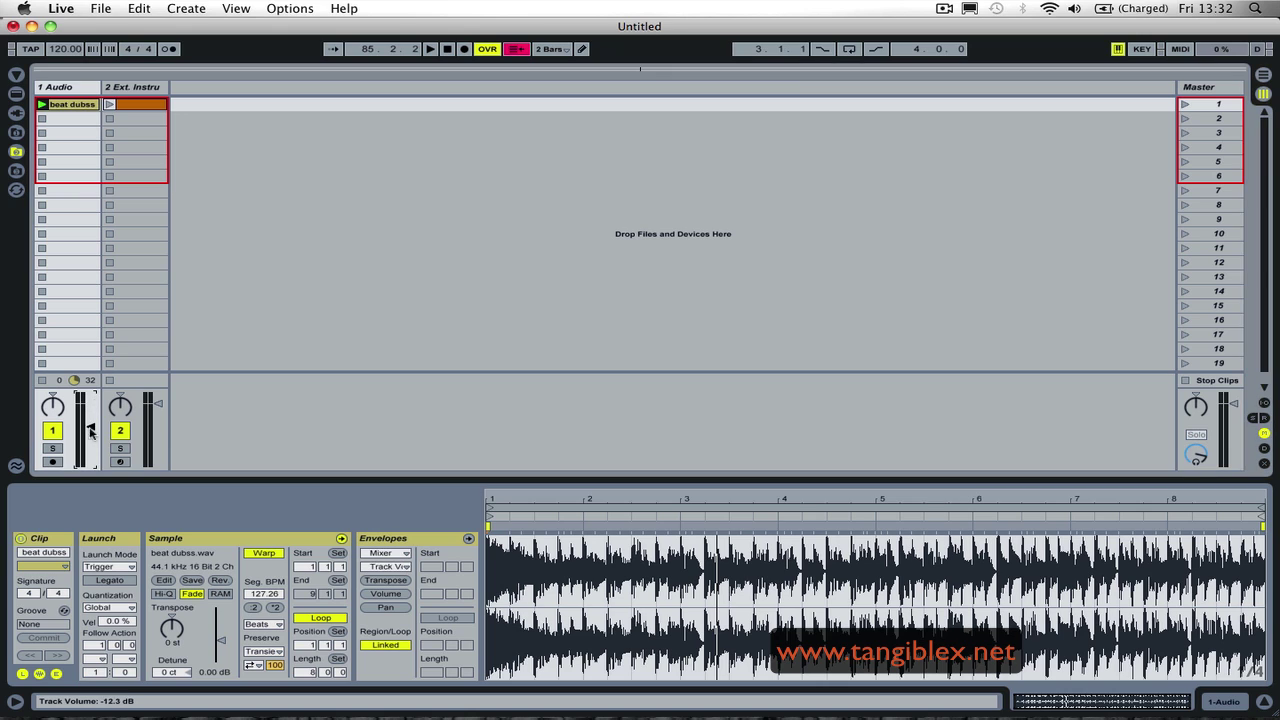
left_click(110, 608)
left_click(110, 443)
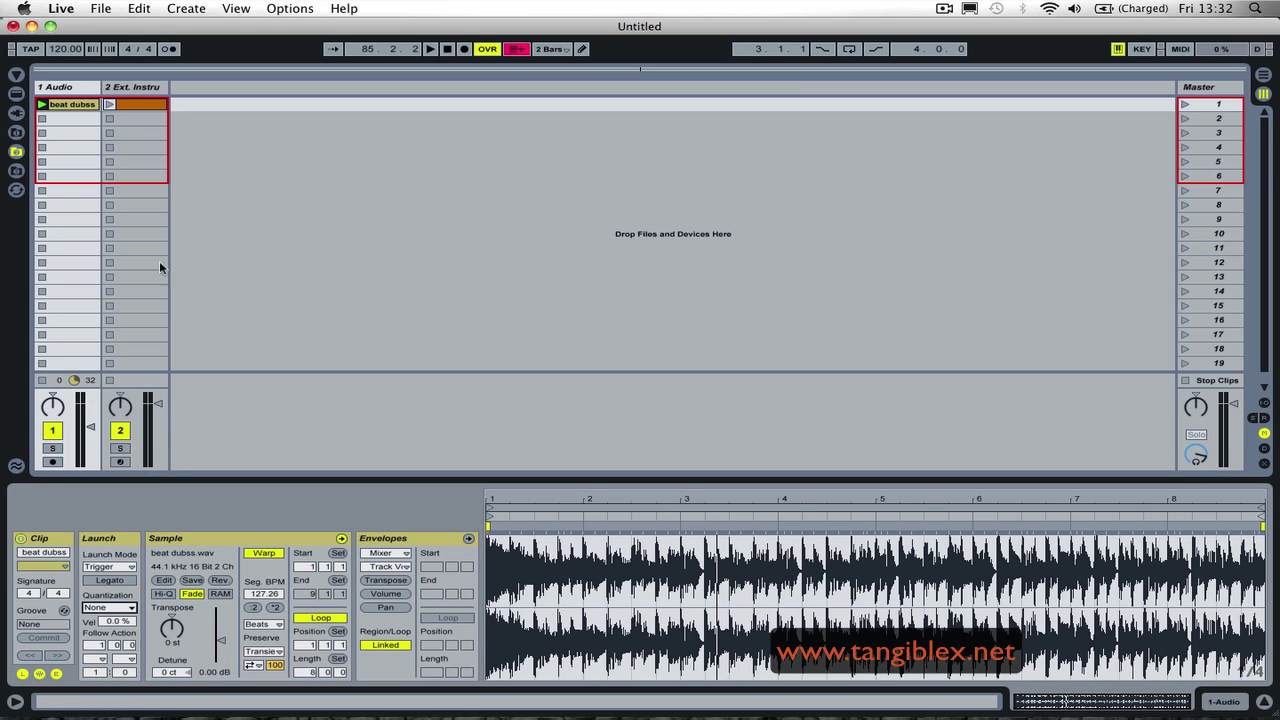
Step: Launch the External Instrument track's first MIDI clip to test the Scene 1 trigger and stop playback
left_click(137, 104)
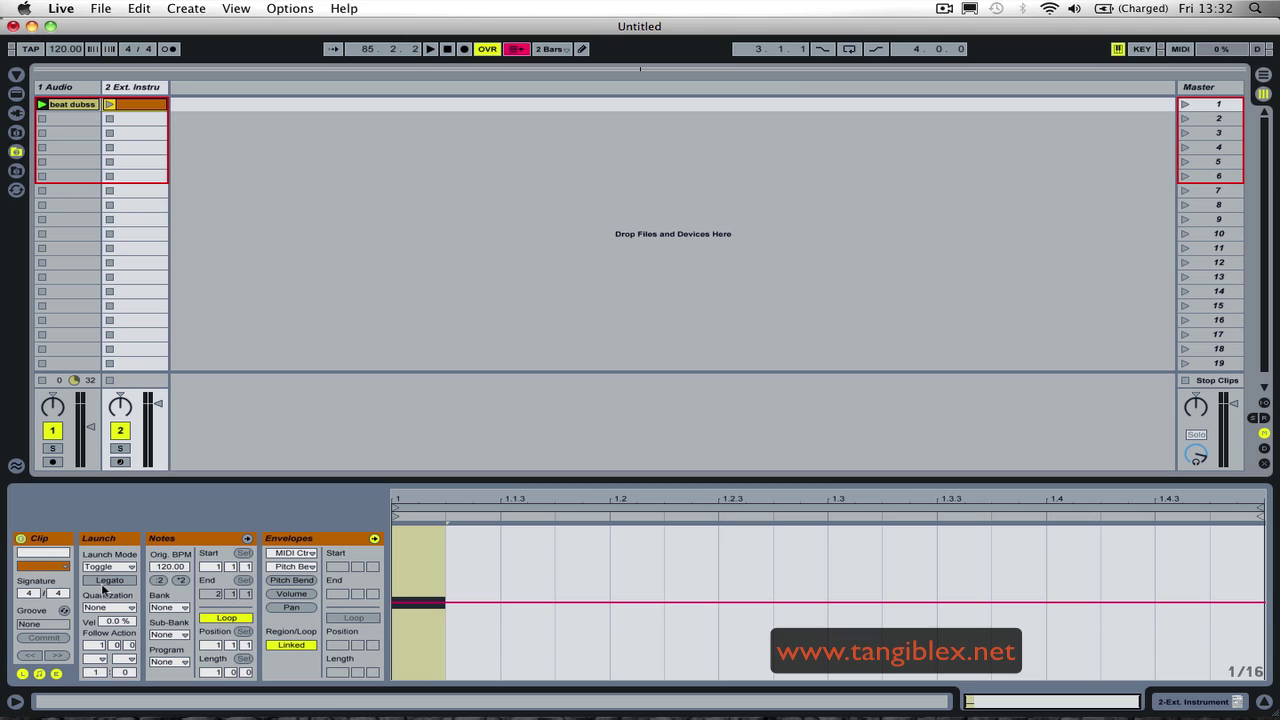
left_click(109, 107)
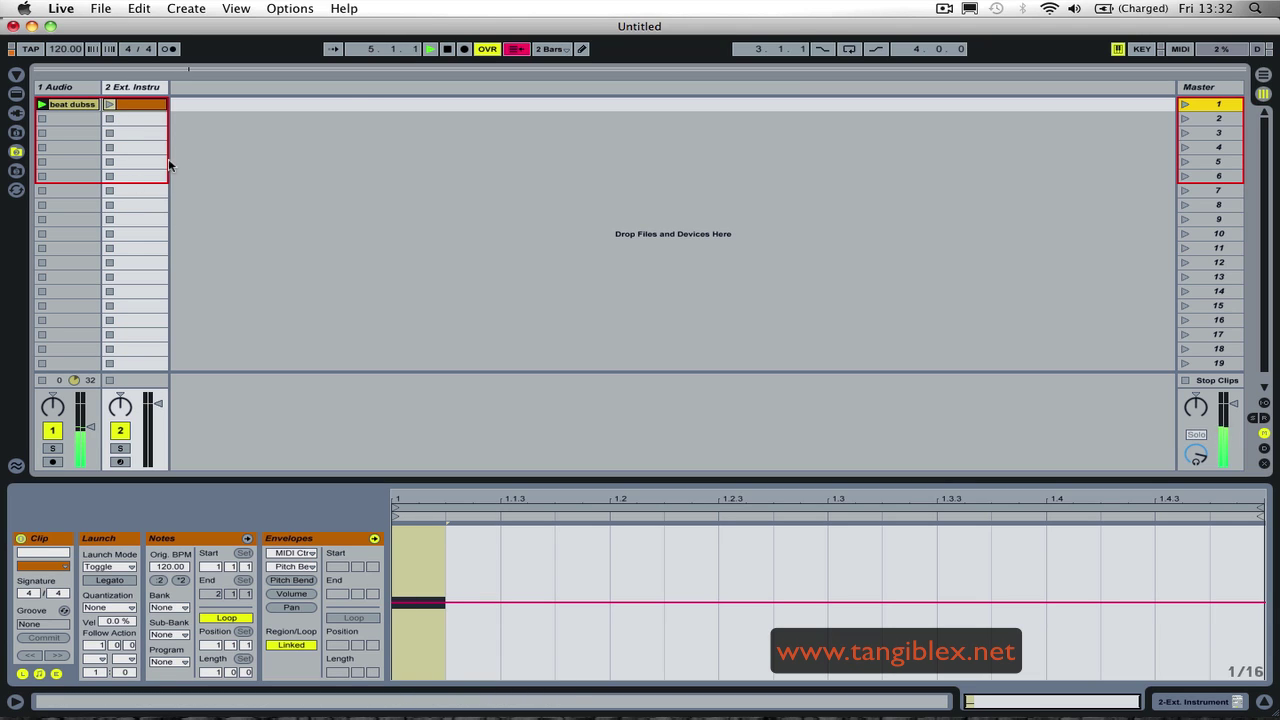
left_click(448, 50)
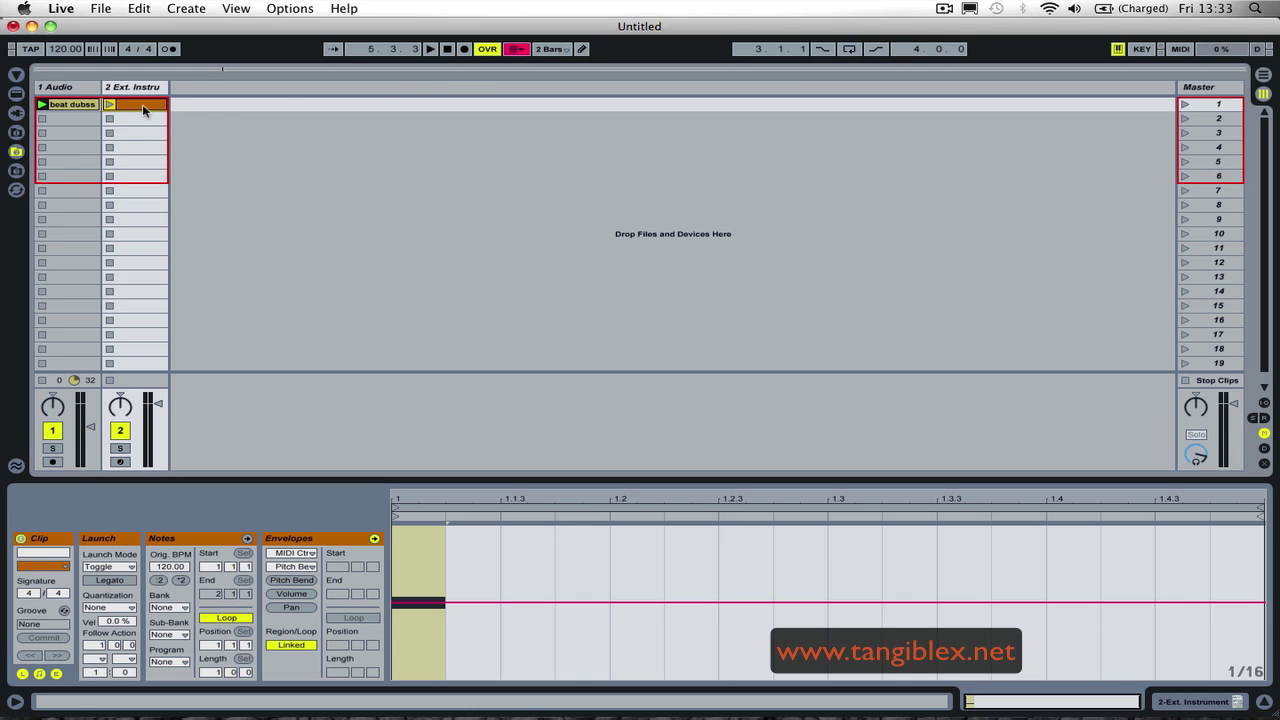
Step: Duplicate the MIDI clip five times to fill slots 2 to 6 of the External Instrument track
key("super+d")
key("super+d")
key("super+d")
key("super+d")
key("super+d")
Step: Show the note editor for the second MIDI clip and raise its note to C#3
left_click(130, 120)
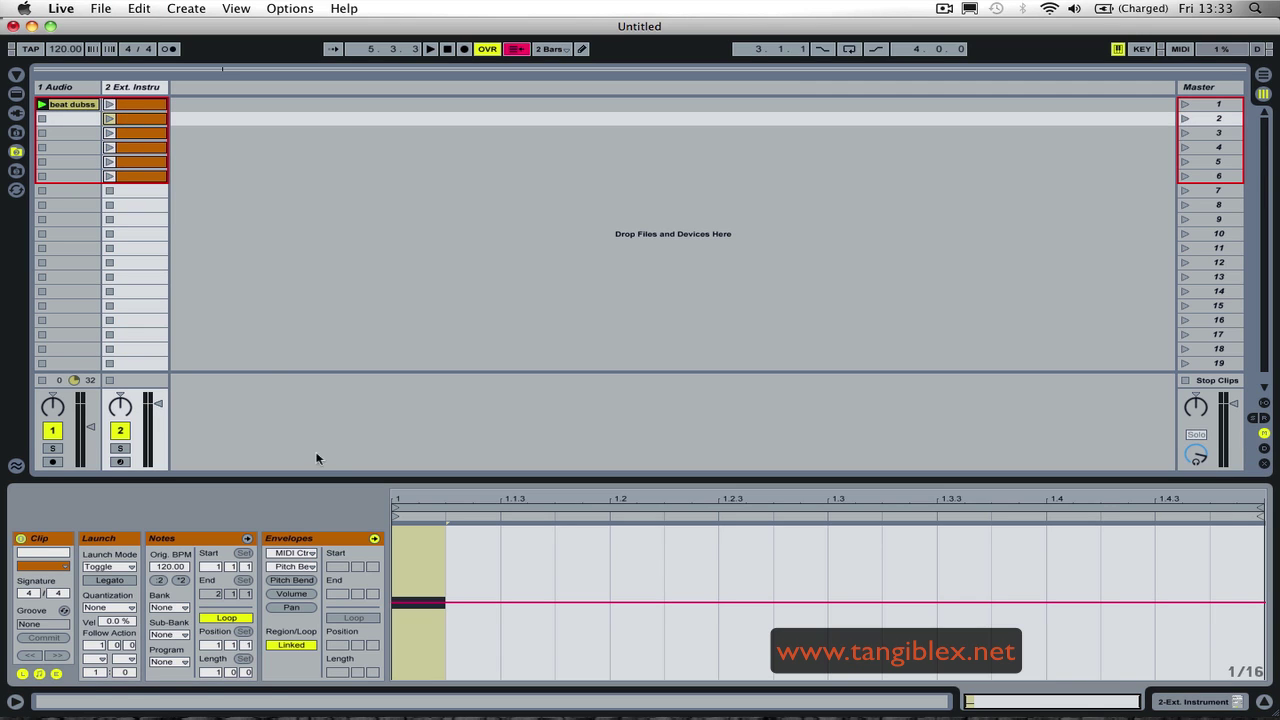
left_click(168, 541)
left_click_drag(447, 632, 447, 623)
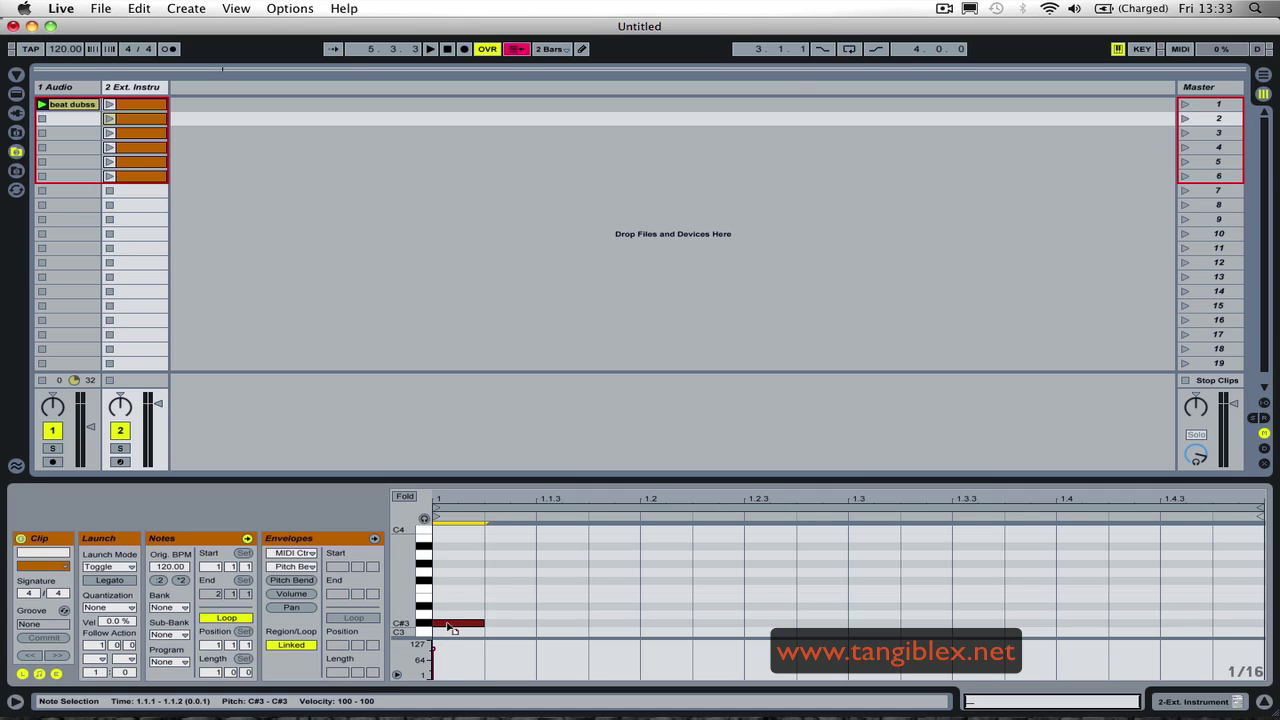
Step: Raise the note in the third MIDI clip to D3
left_click(137, 133)
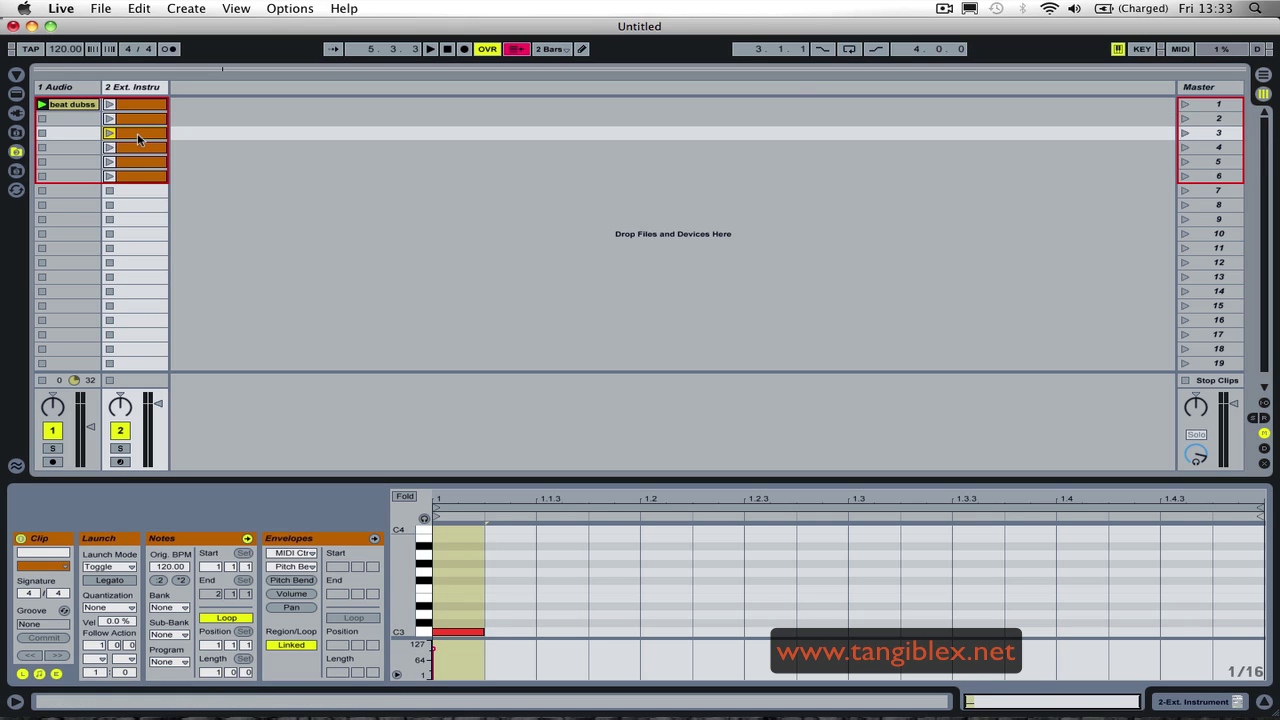
left_click(463, 632)
key("Up")
key("Up")
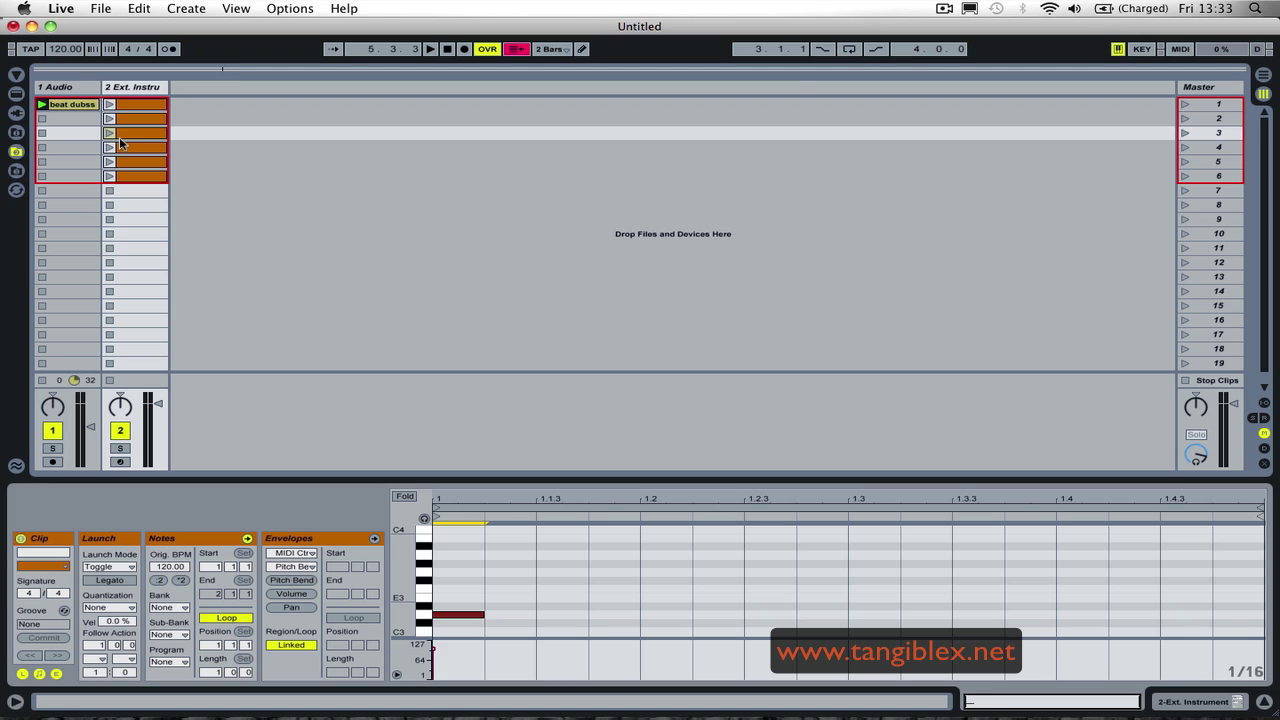
Step: Raise the note in the fourth MIDI clip to D#3
left_click(135, 148)
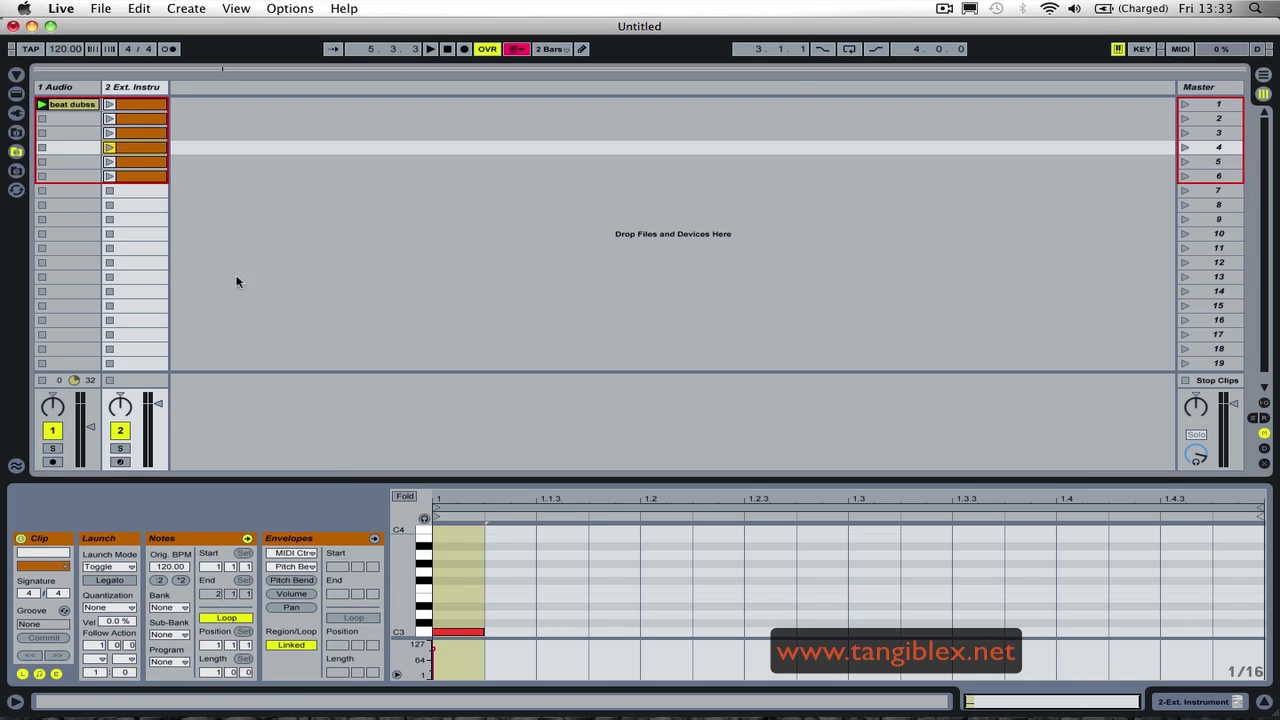
left_click(463, 632)
key("Up")
key("Up")
key("Up")
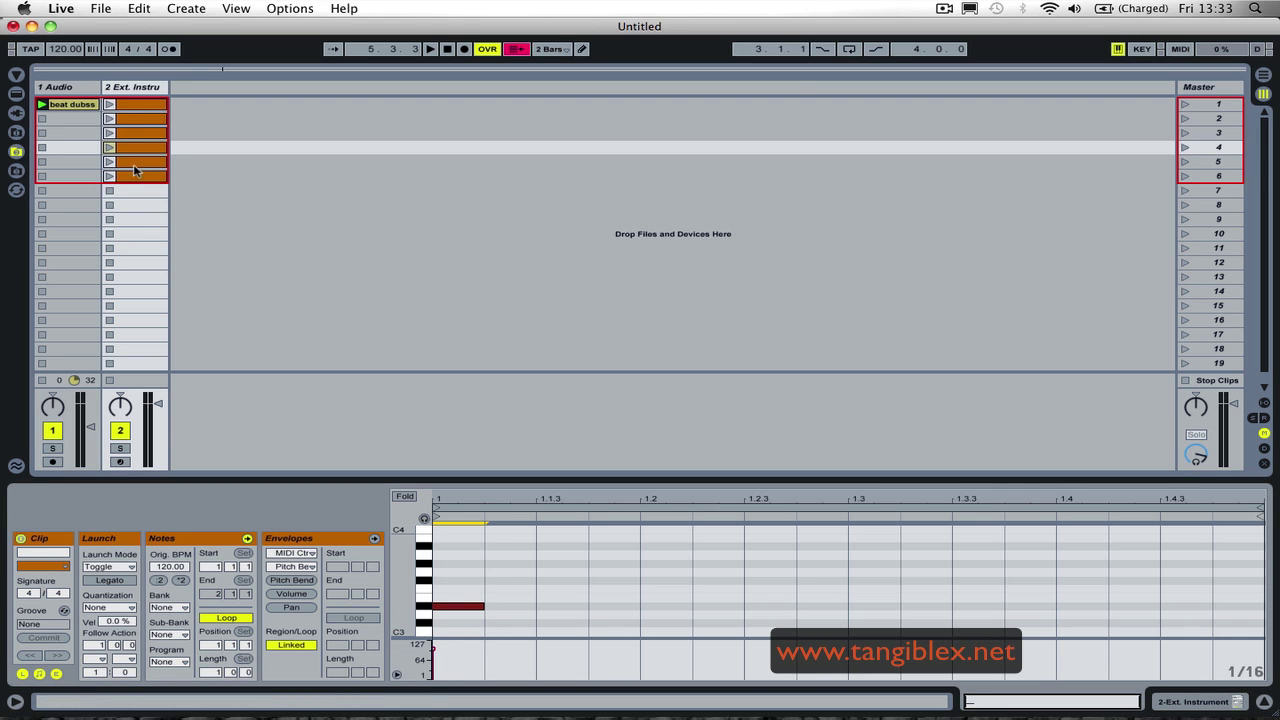
Step: Raise the note in the fifth MIDI clip to F3
left_click(133, 164)
left_click(462, 623)
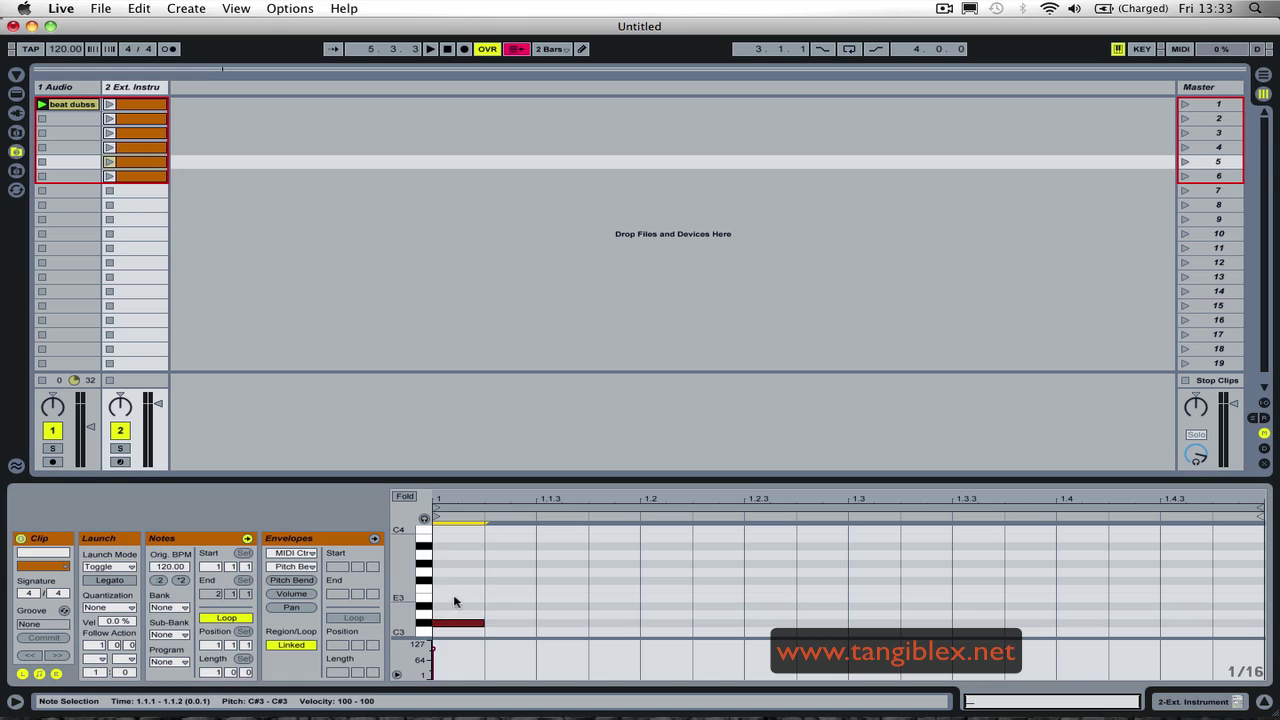
key("Up")
key("Up")
key("Up")
key("Up")
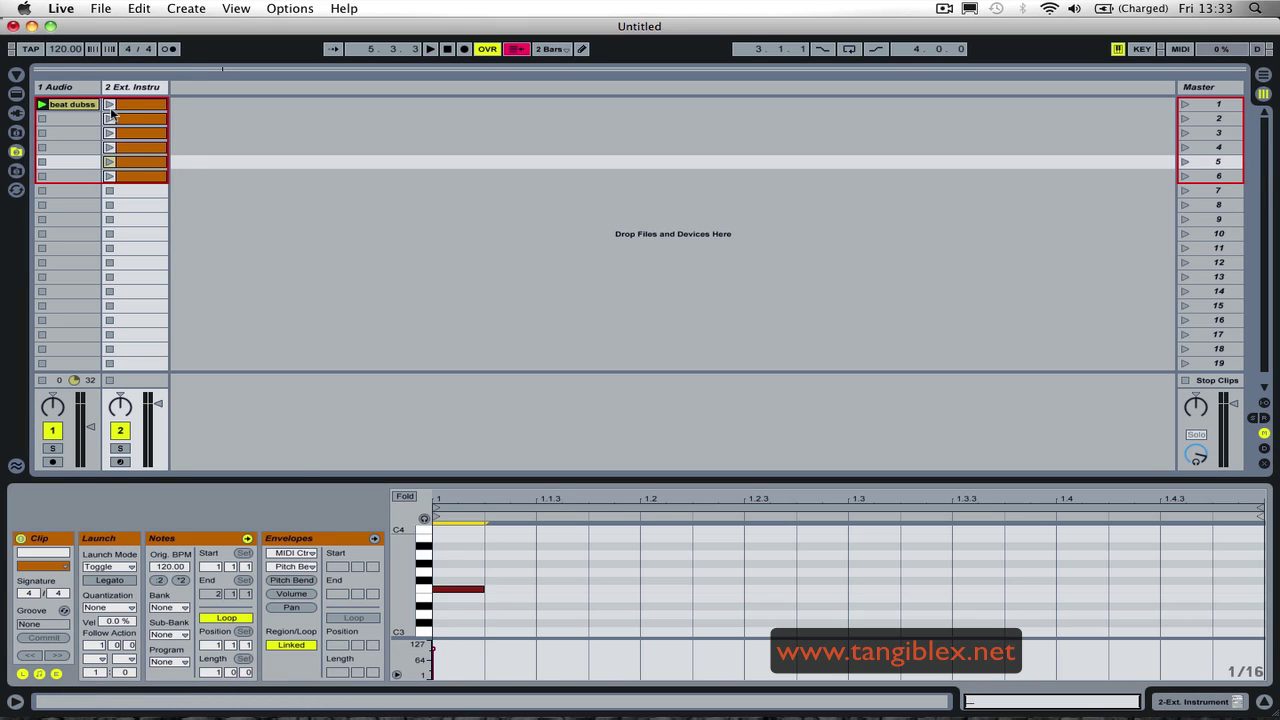
Step: Compare the notes of the first five MIDI clips and lower the fifth clip's note to E3
left_click(128, 104)
key("Down")
key("Down")
key("Down")
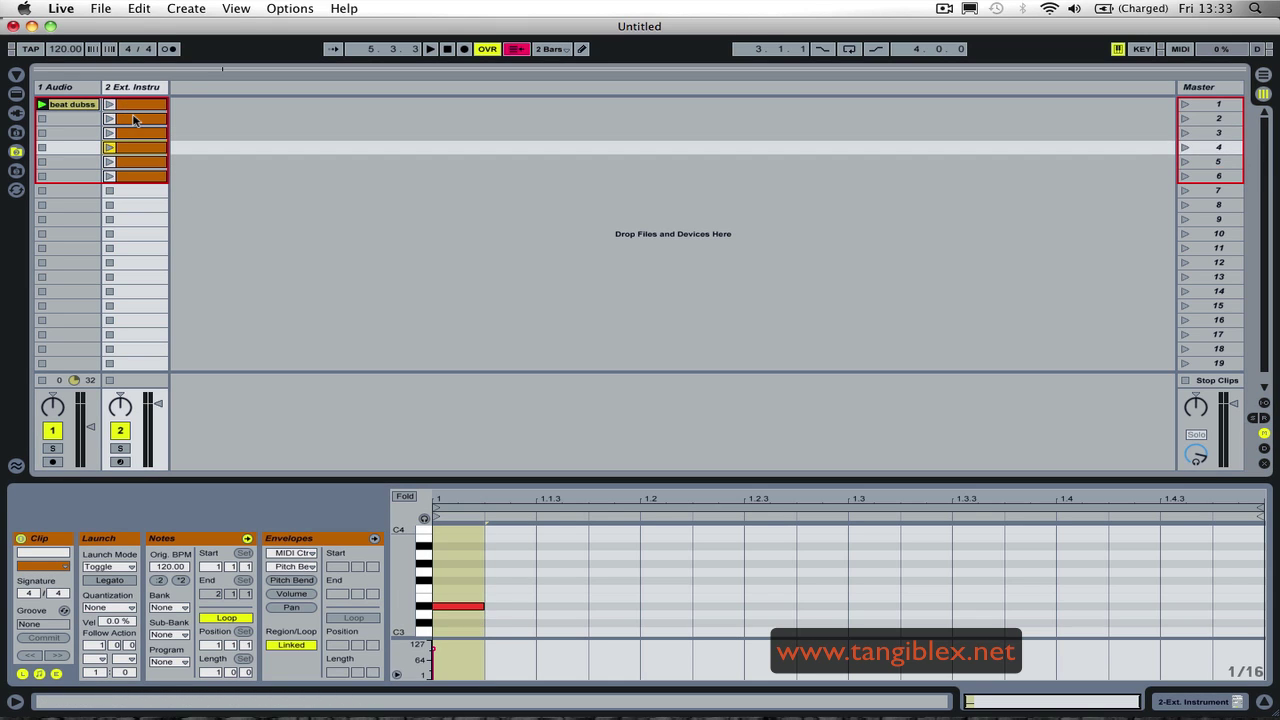
key("Down")
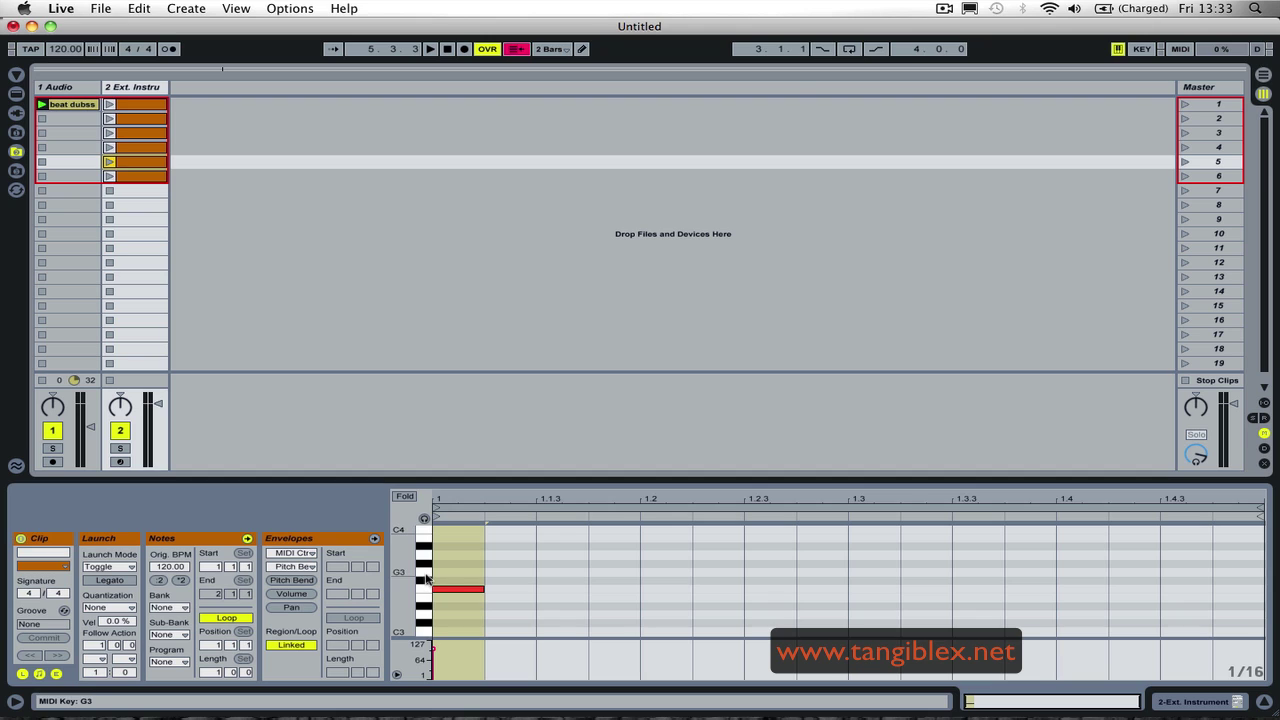
left_click_drag(454, 589, 457, 597)
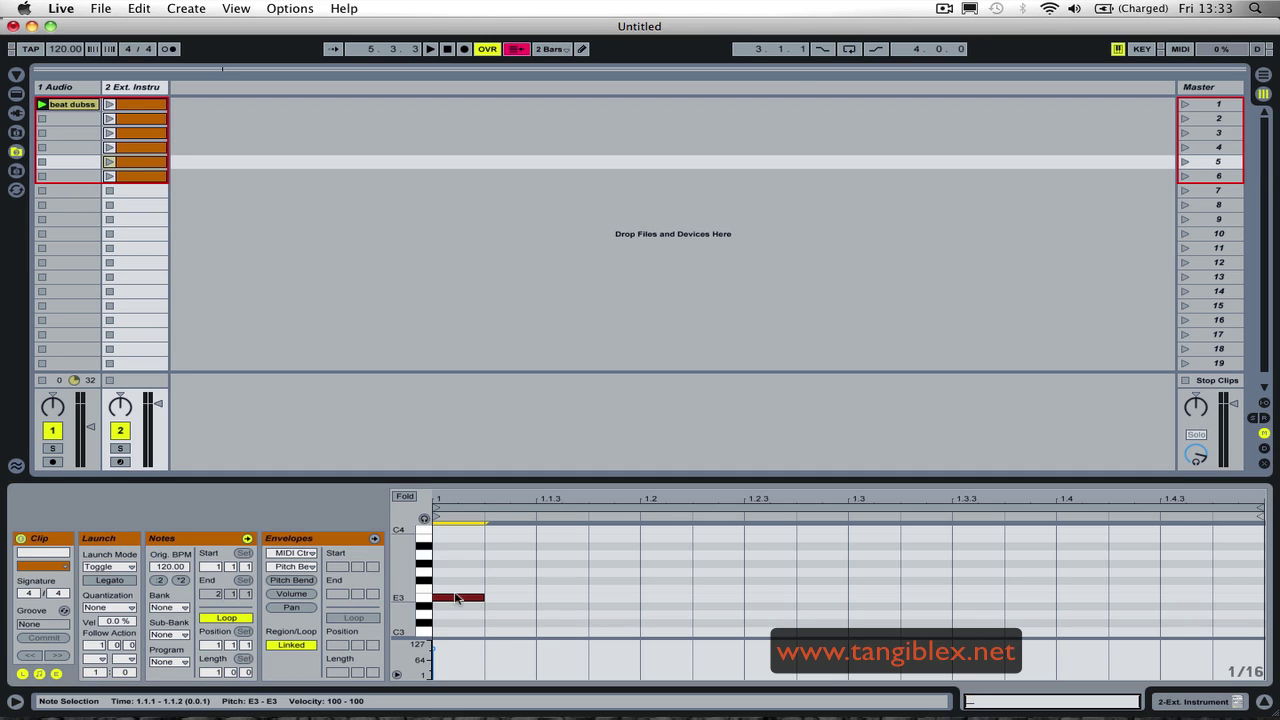
key("Down")
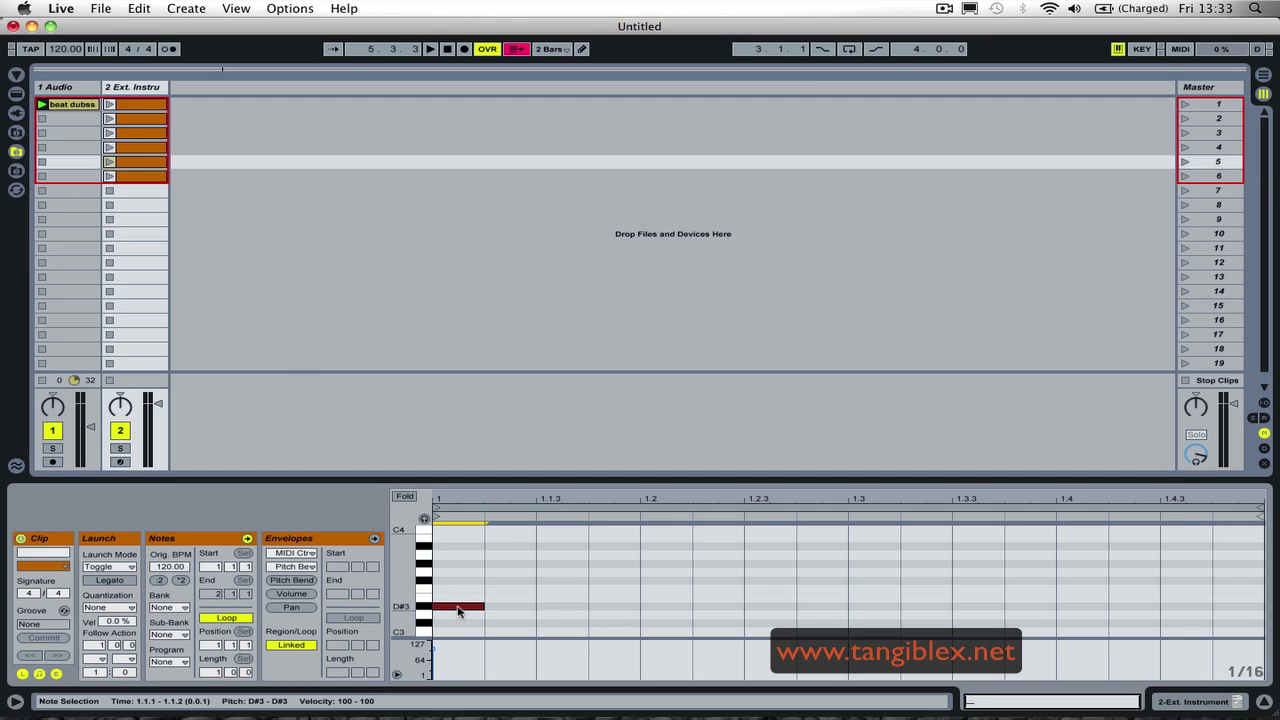
key("Up")
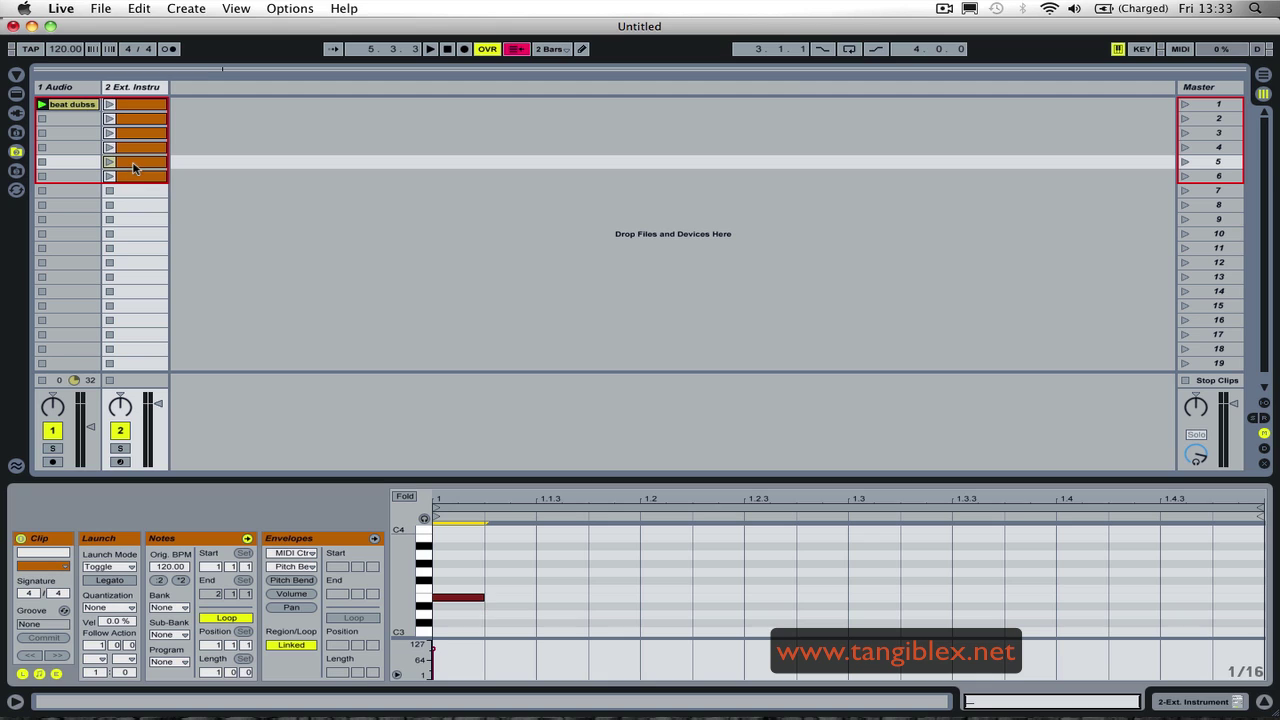
Step: Raise the note in the sixth MIDI clip to G3
left_click(135, 167)
left_click(138, 177)
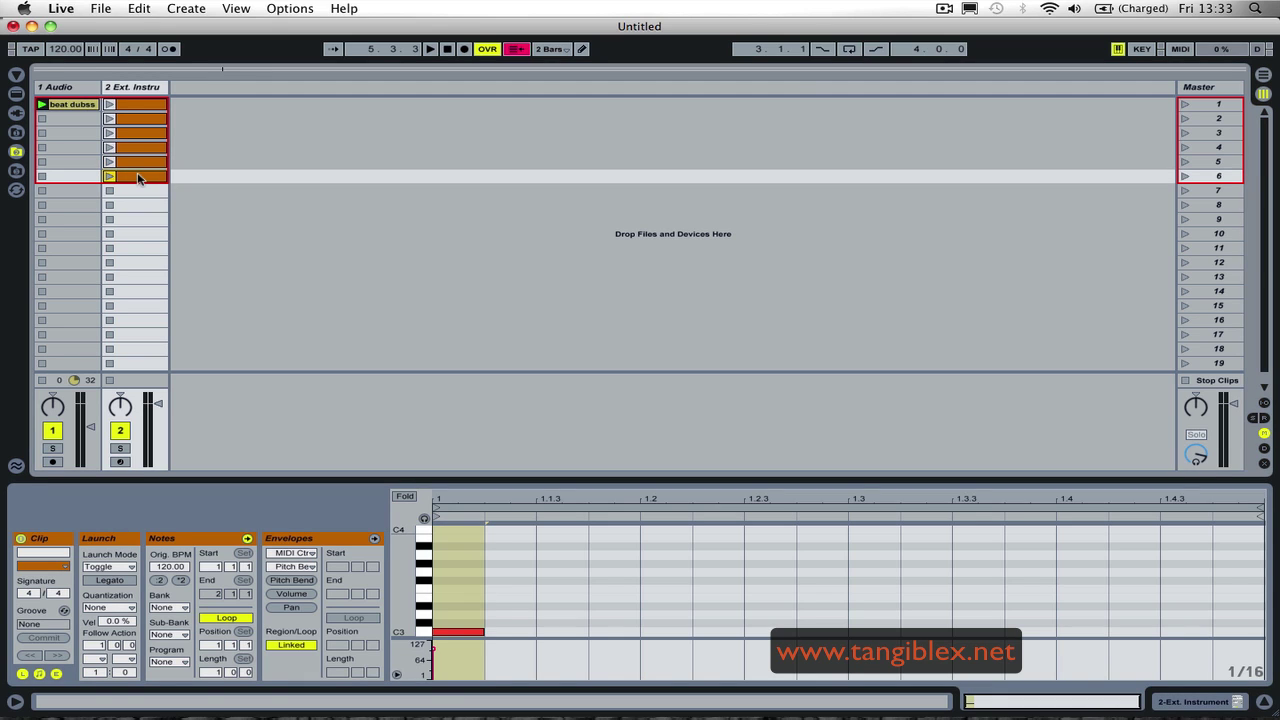
left_click_drag(467, 634, 467, 573)
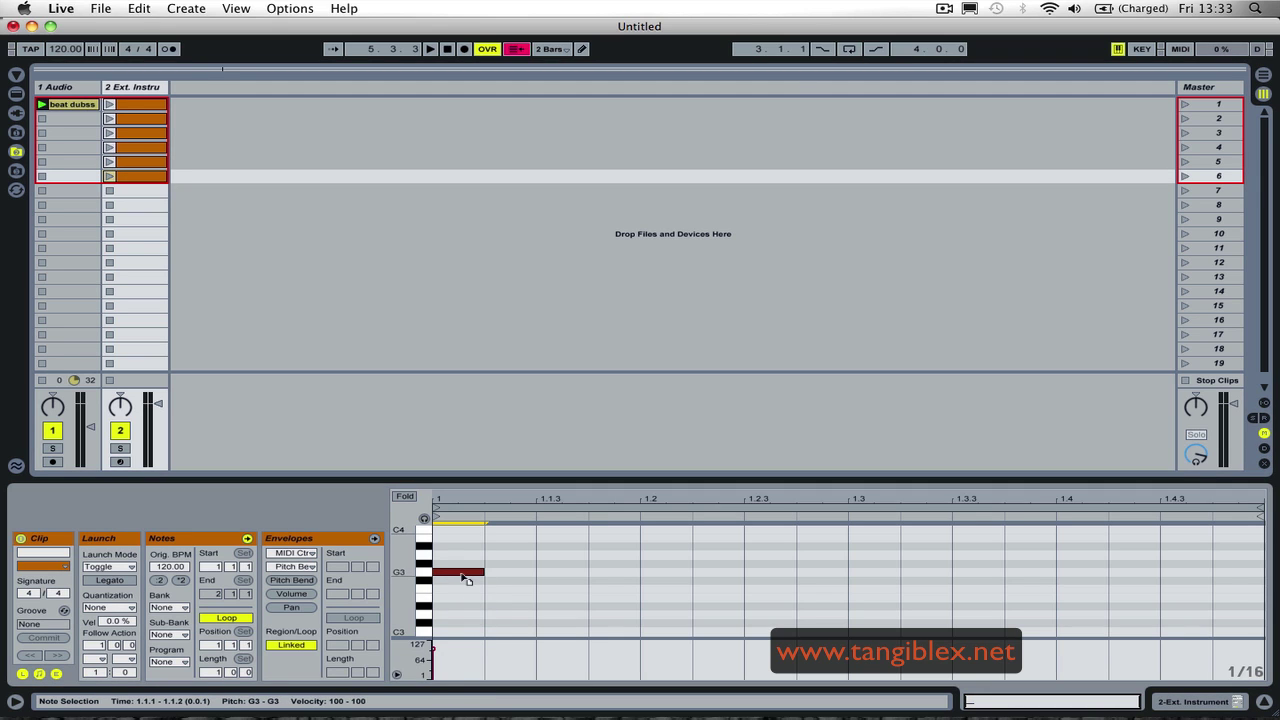
Step: Go through the MIDI clips from first to sixth and check that their notes rise in semitones
left_click(118, 105)
key("Down")
key("Down")
key("Down")
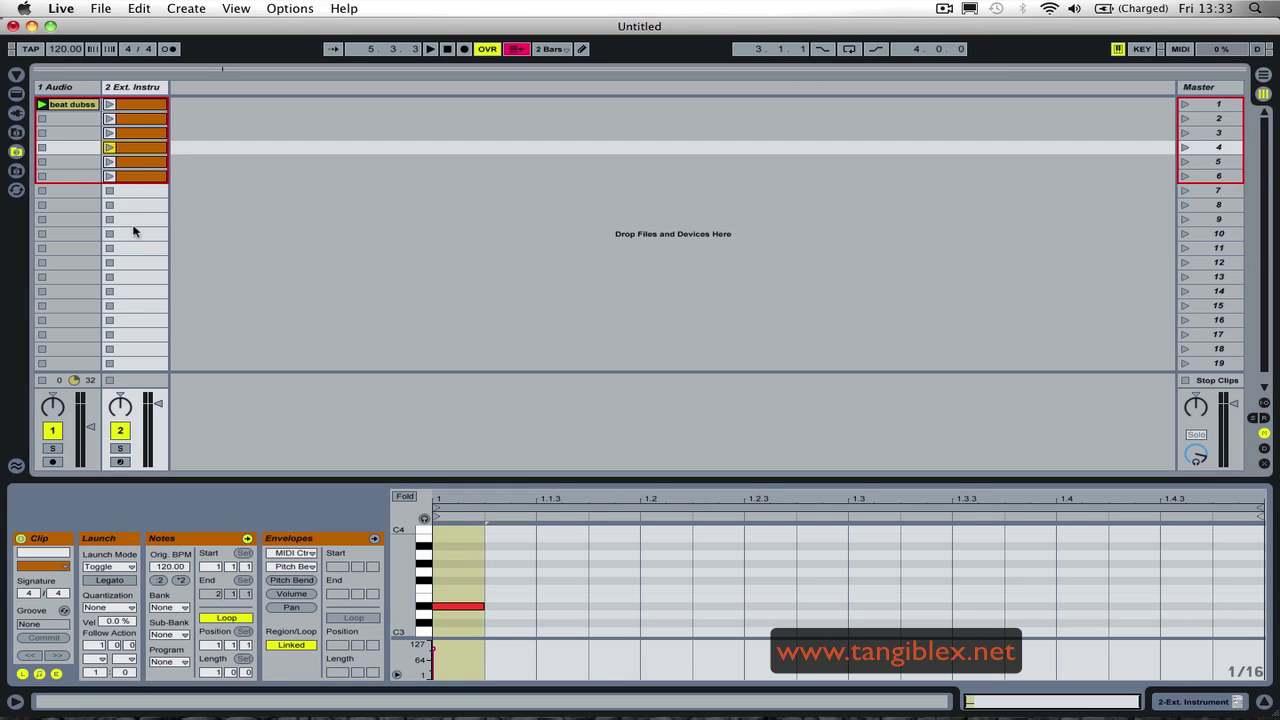
key("Down")
key("Down")
key("Up")
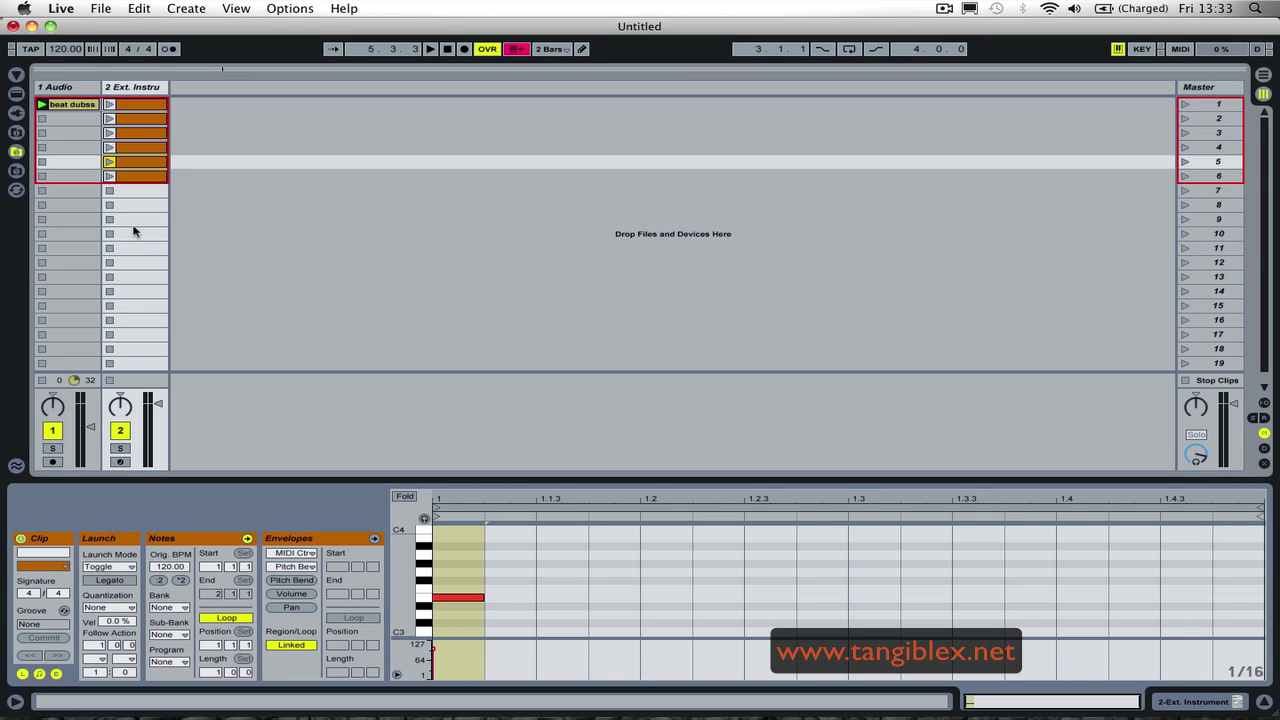
key("Down")
key("Up")
key("Down")
Step: Adjust the sixth MIDI clip's note to G#3
left_click(462, 572)
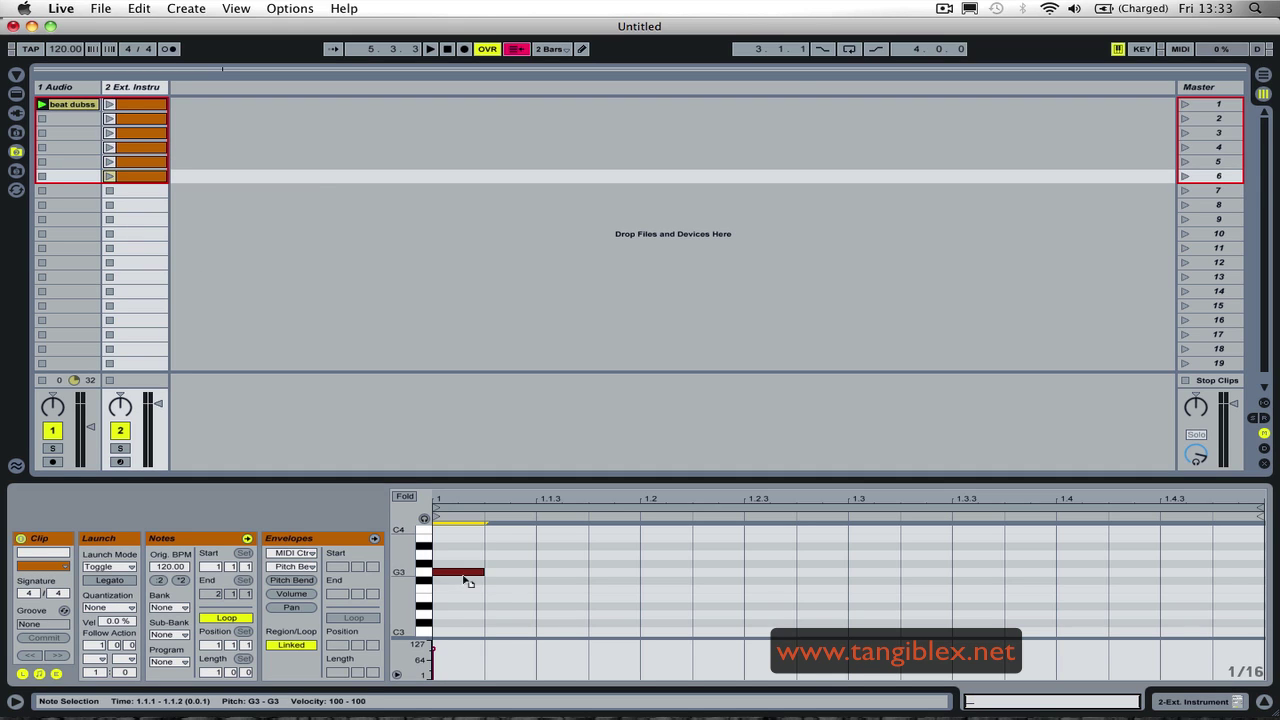
left_click_drag(464, 577, 463, 582)
key("Up")
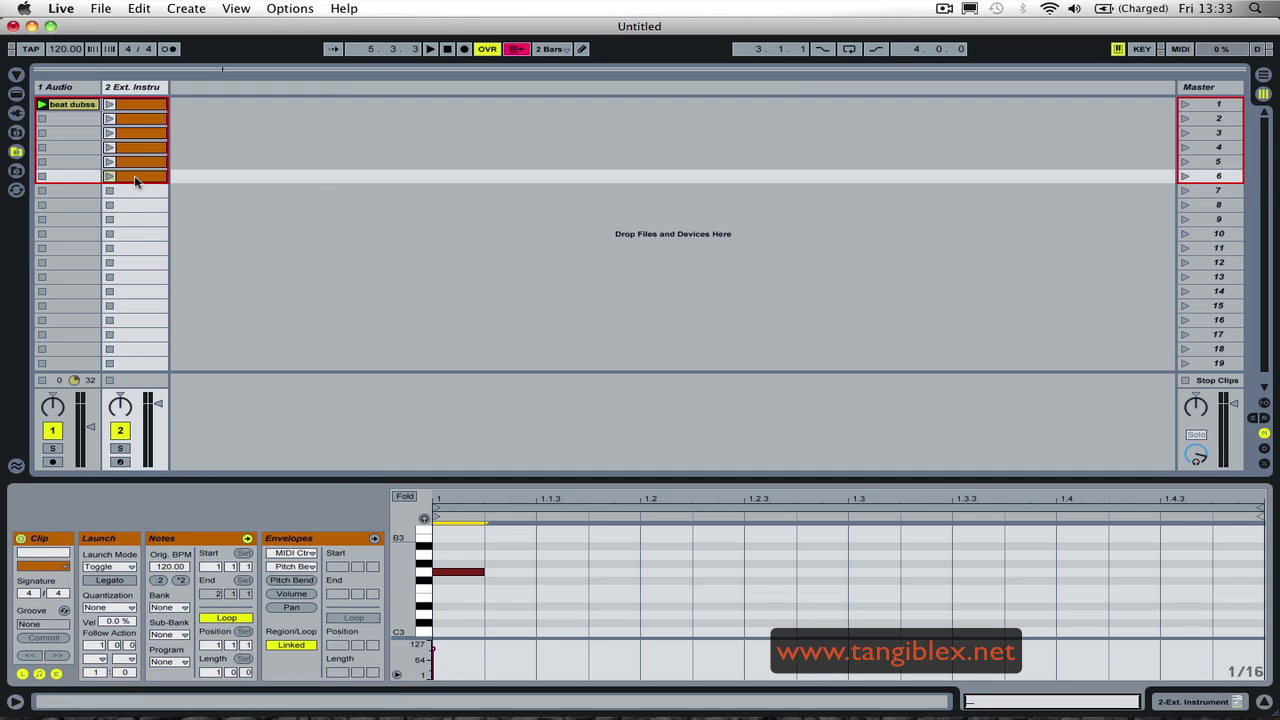
key("Up")
Step: Compare the sixth MIDI clip with the first and lower the sixth clip's note to F#3
left_click(138, 112)
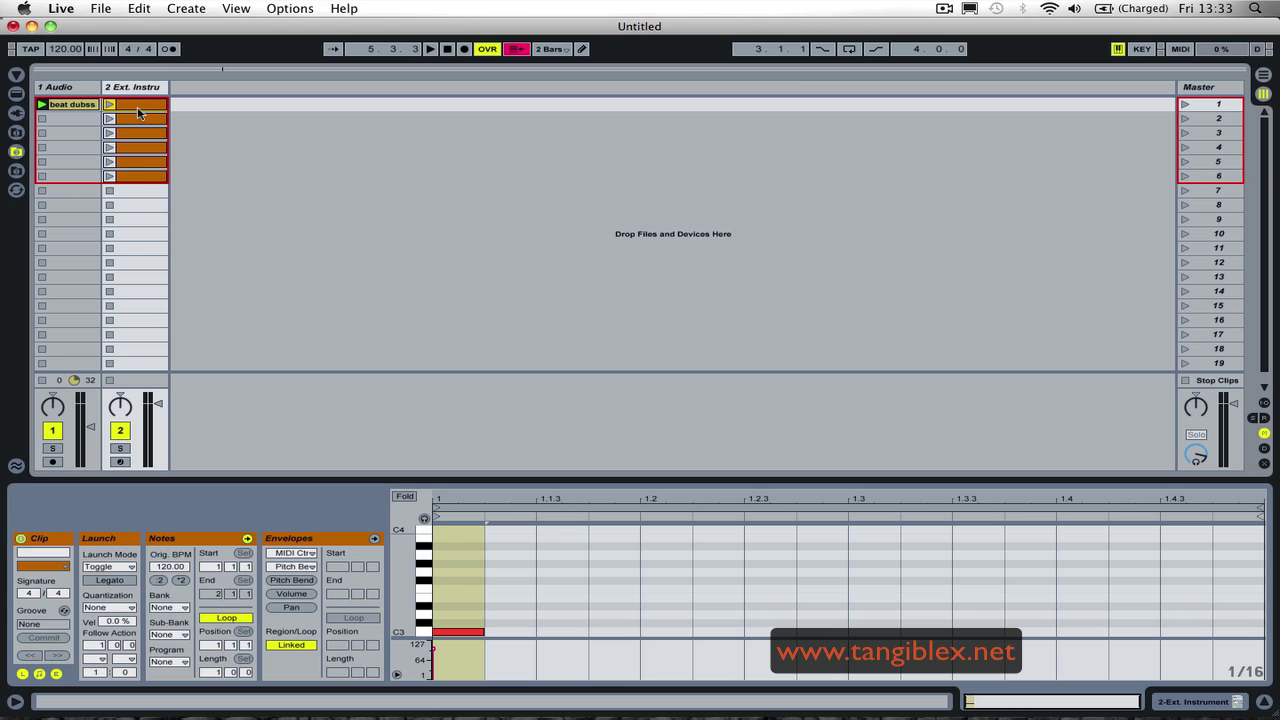
left_click(140, 177)
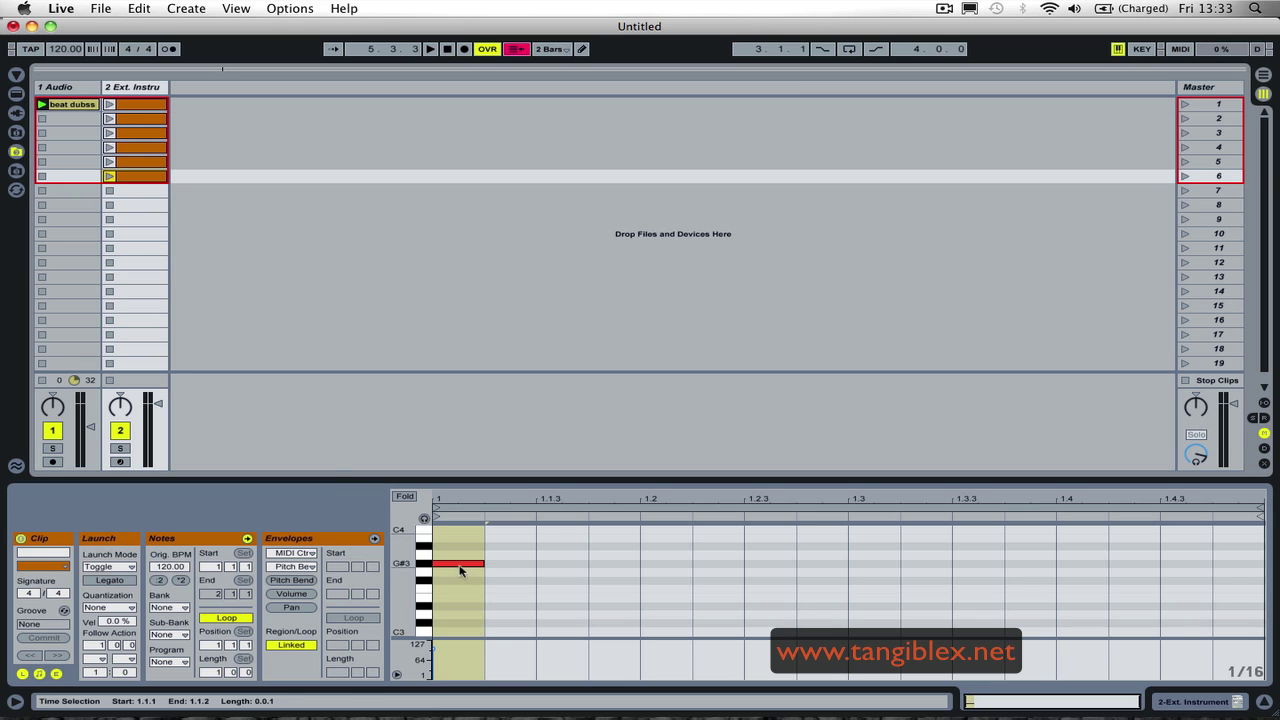
left_click(446, 572)
left_click_drag(446, 574, 446, 582)
Step: Go through the clips from the first one again and lower the sixth clip's note to F3
left_click(137, 105)
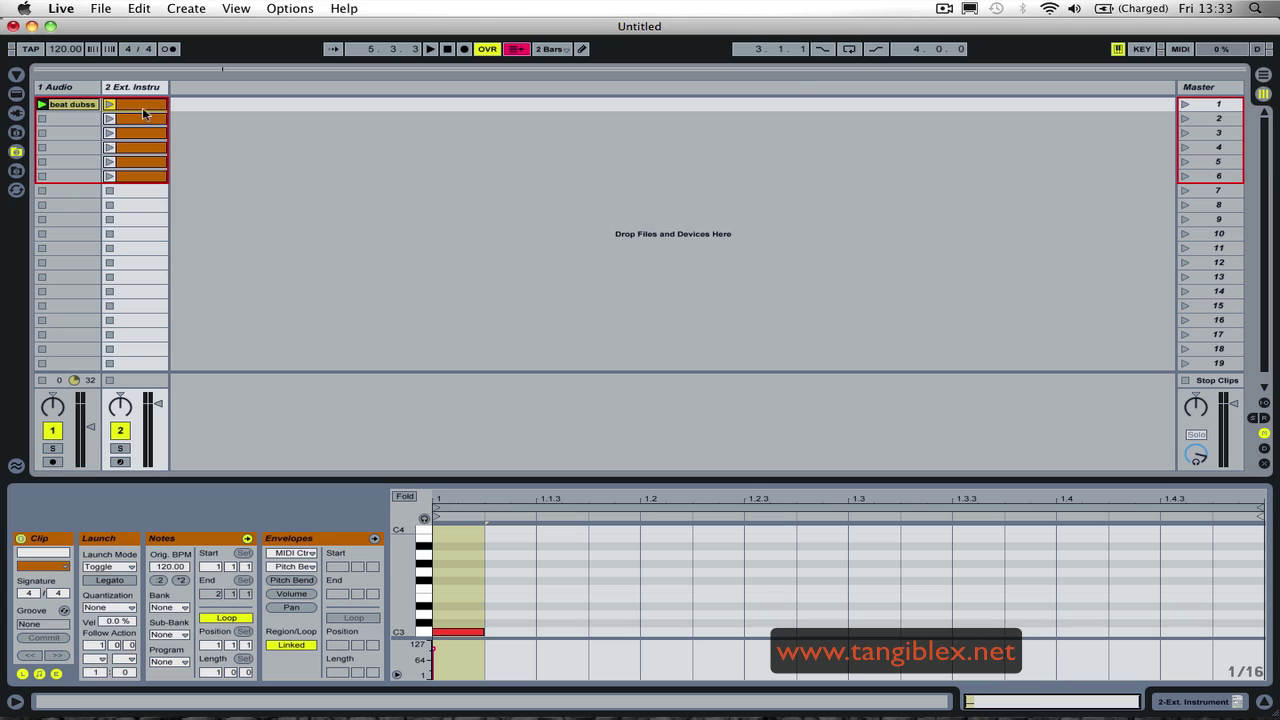
key("Down")
key("Down")
key("Down")
key("Down")
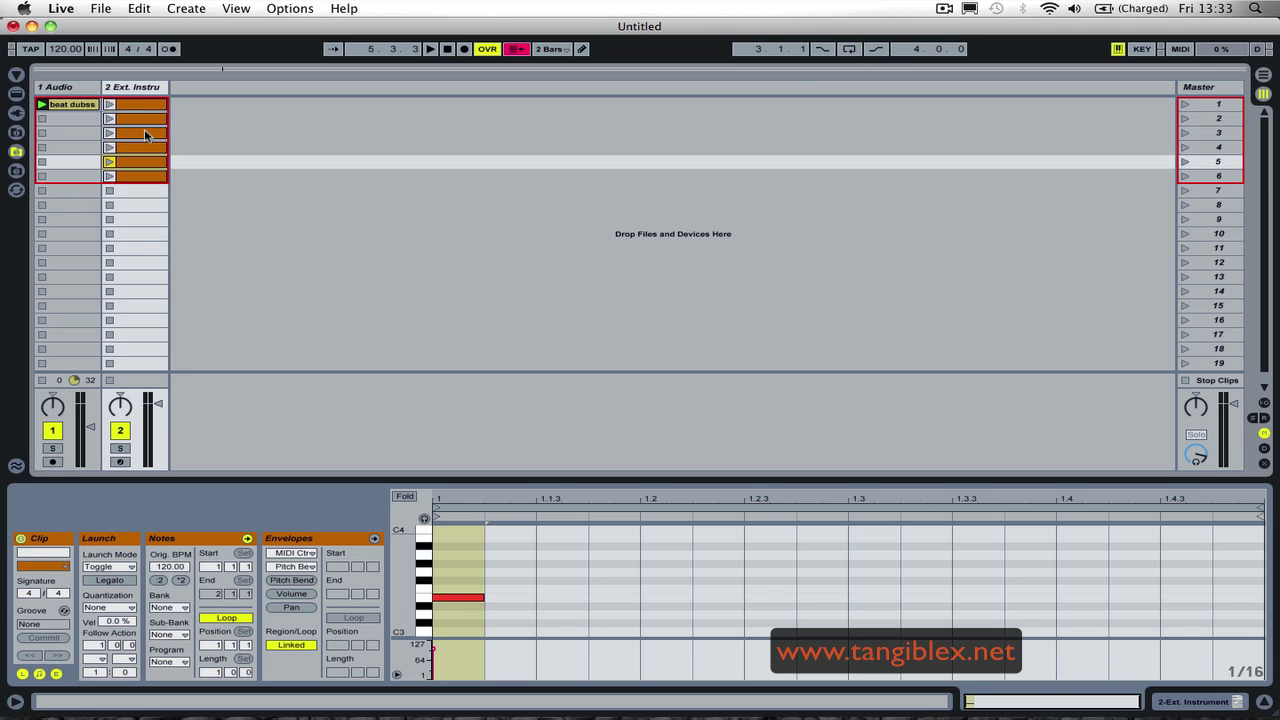
key("Down")
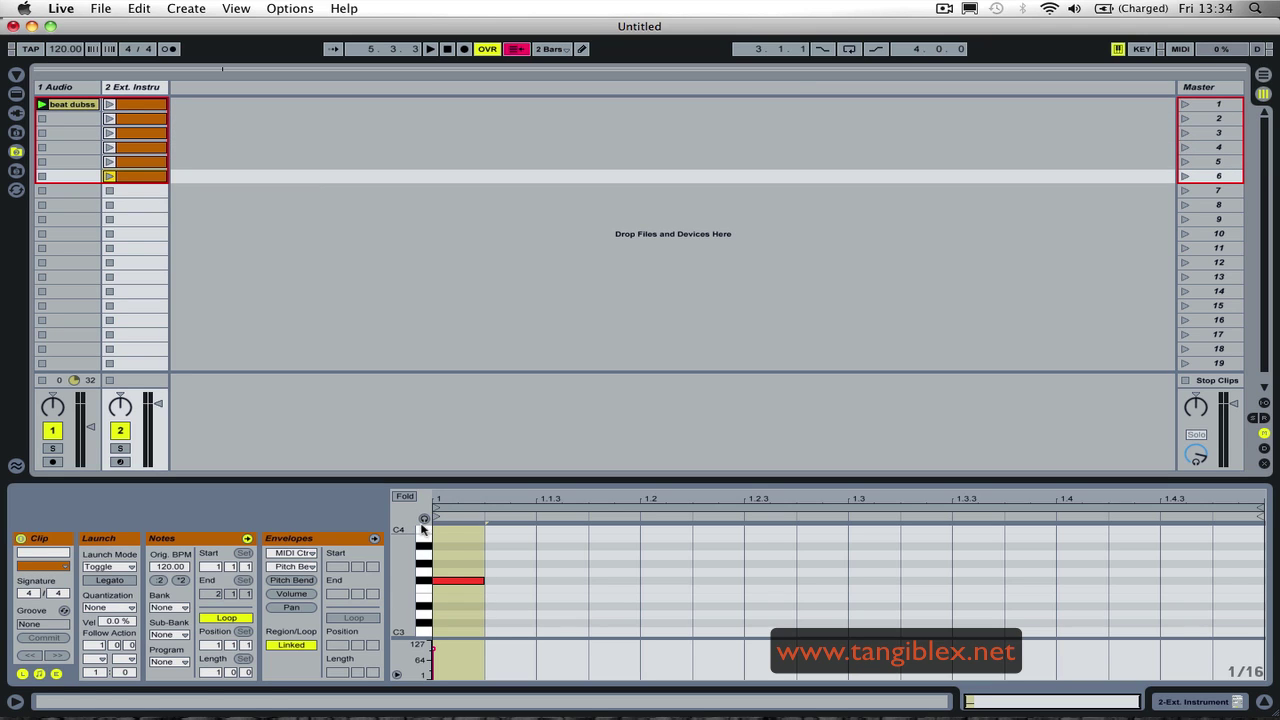
left_click(460, 581)
key("Down")
Step: Review the note sequence across all six MIDI clips and reselect the second clip
left_click(149, 110)
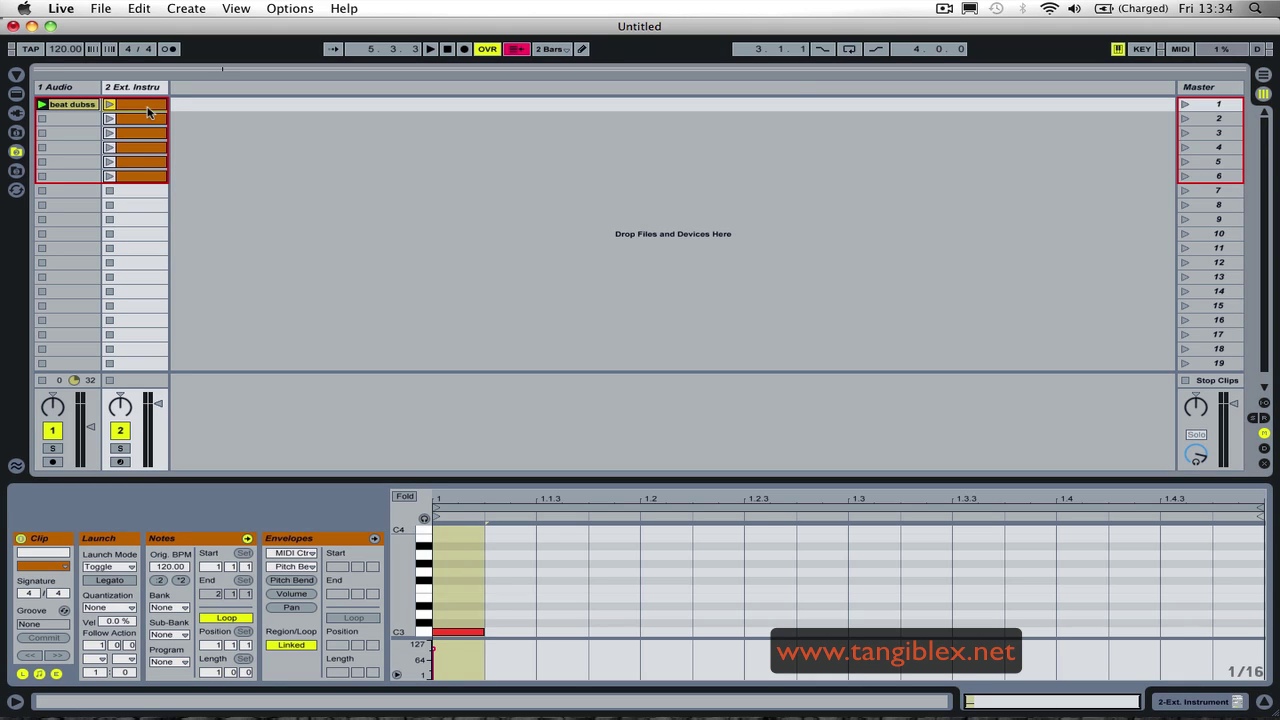
key("Down")
key("Down")
key("Down")
key("Down")
key("Down")
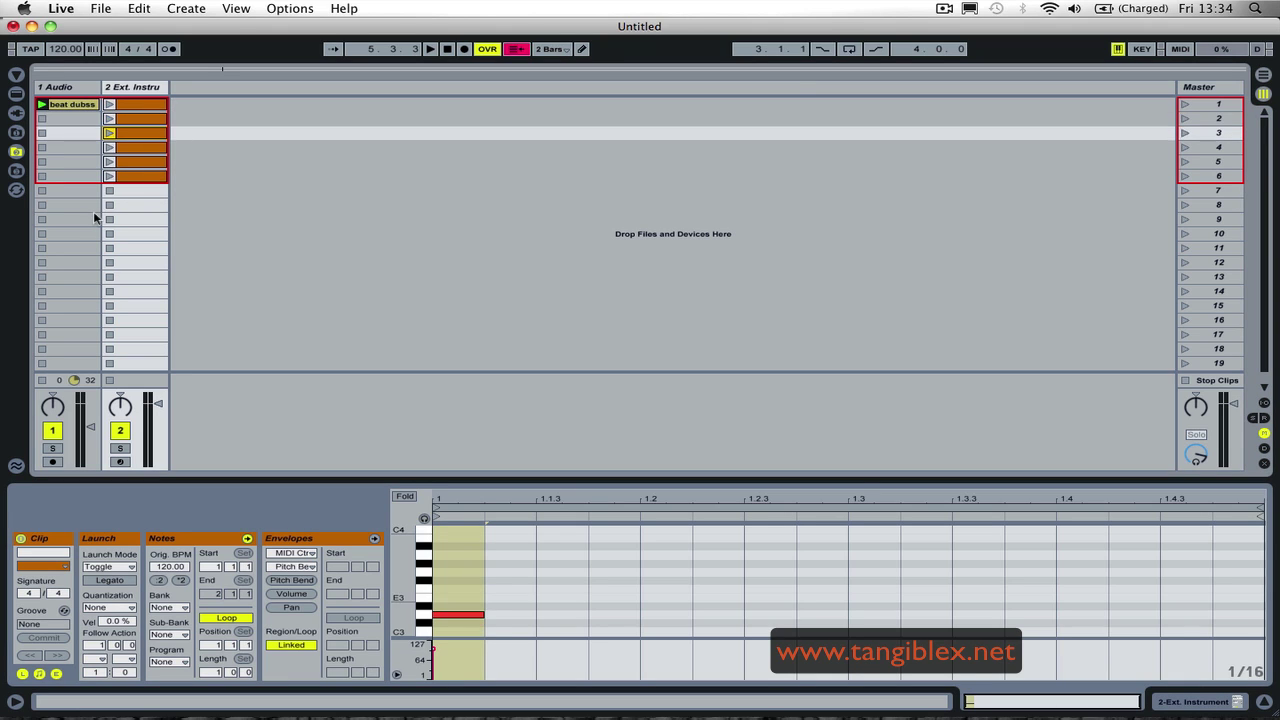
key("Down")
key("Up")
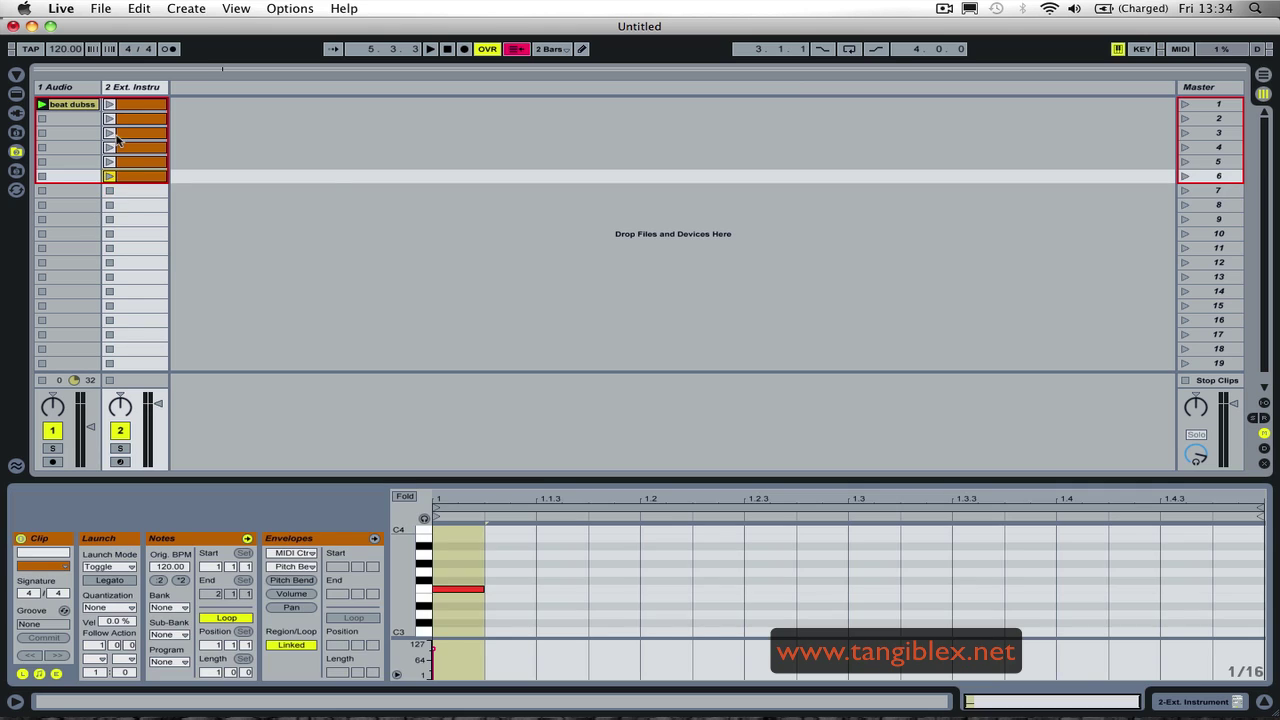
left_click(143, 103)
left_click(141, 120)
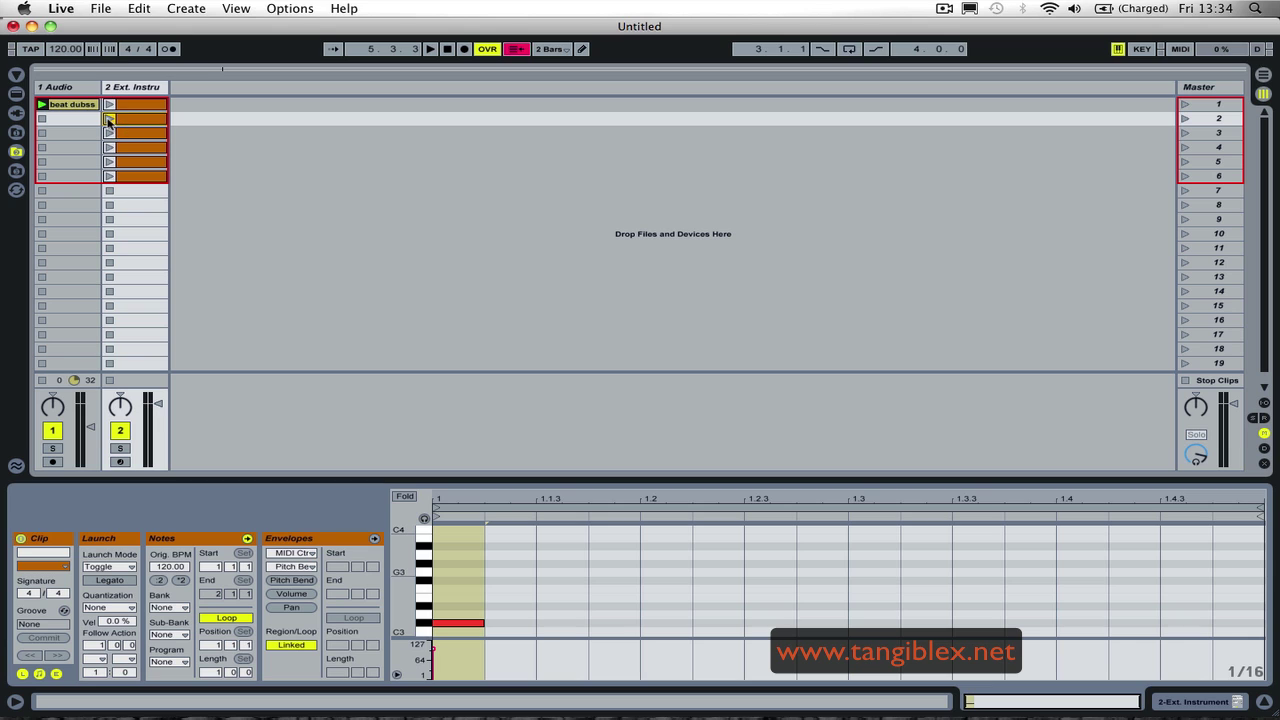
left_click(109, 120)
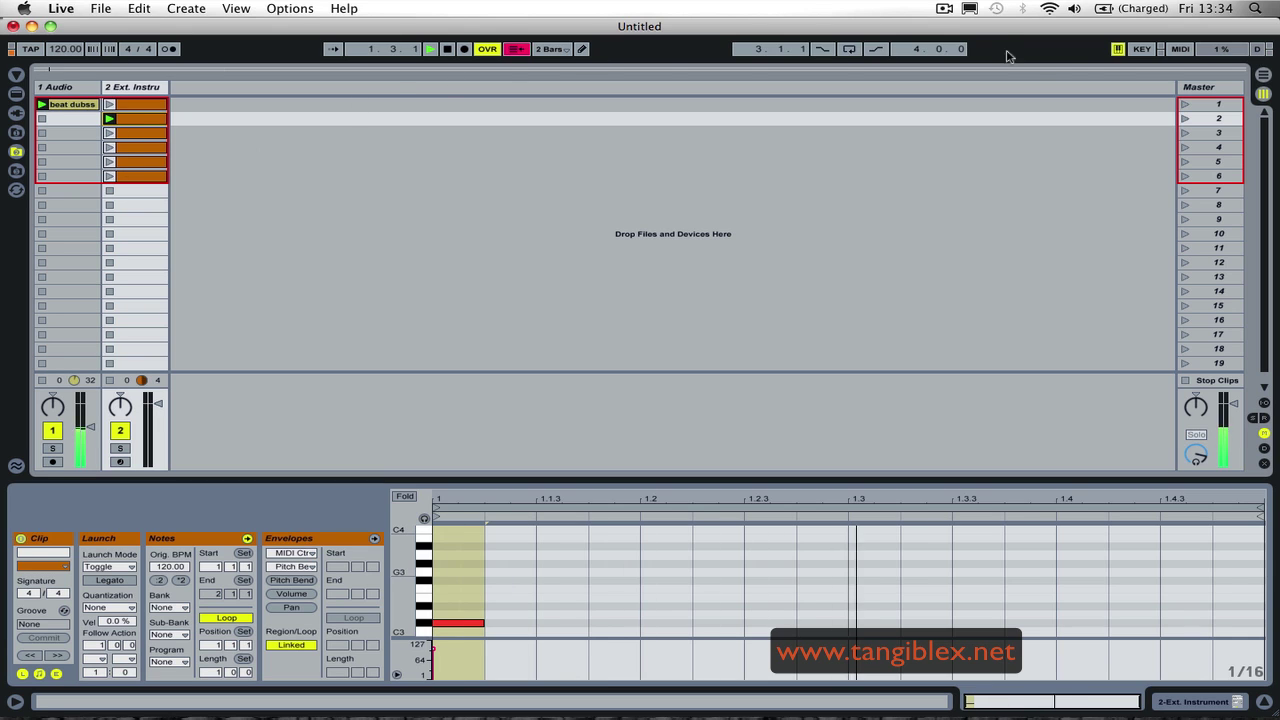
left_click(1180, 49)
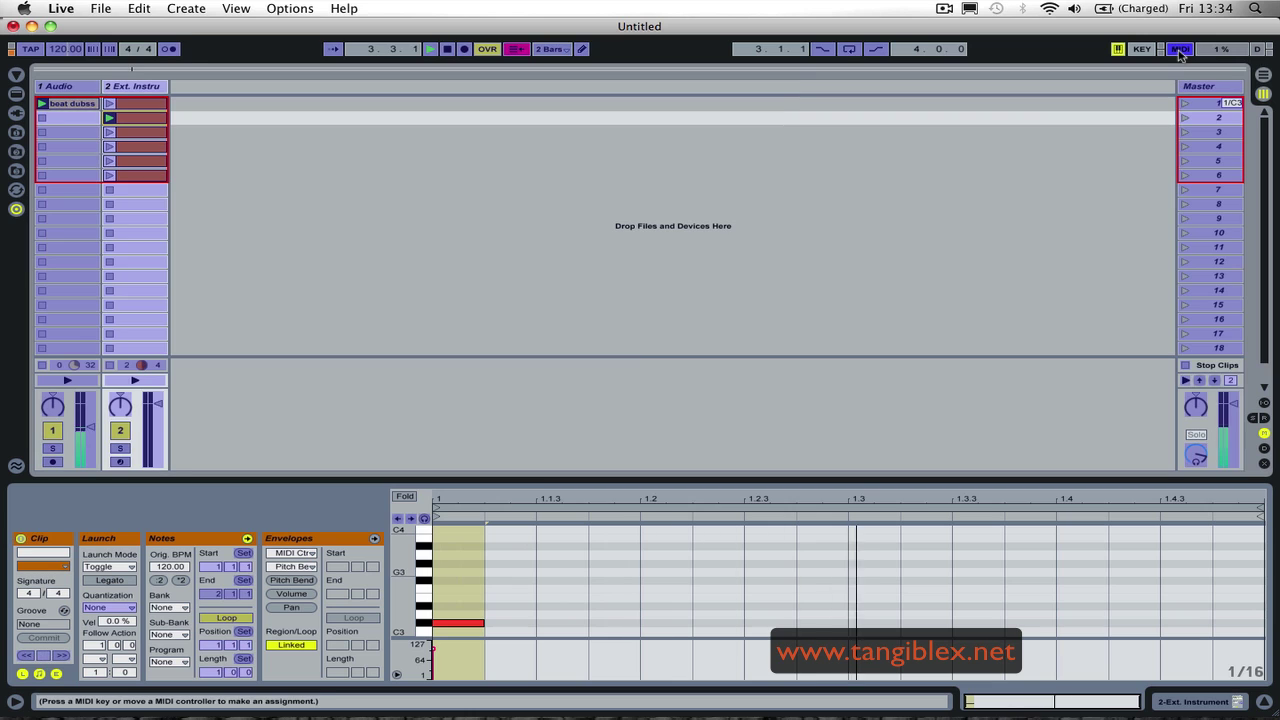
key("w")
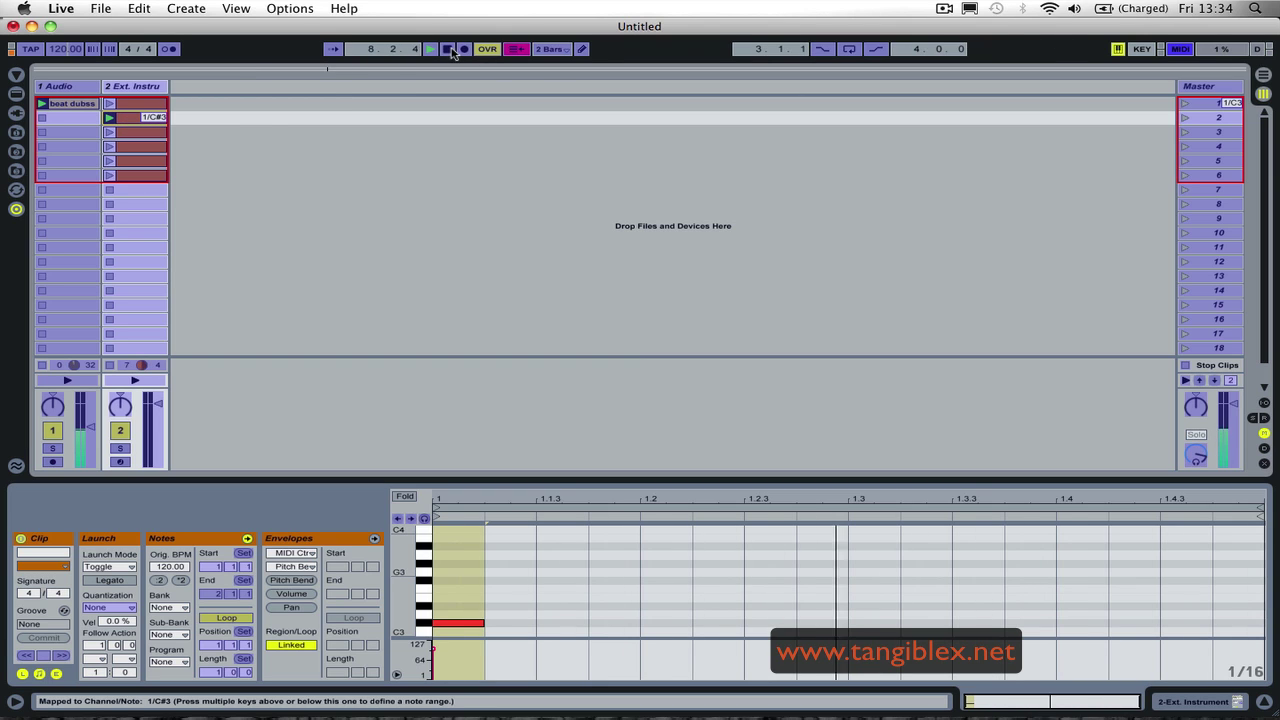
left_click(1182, 50)
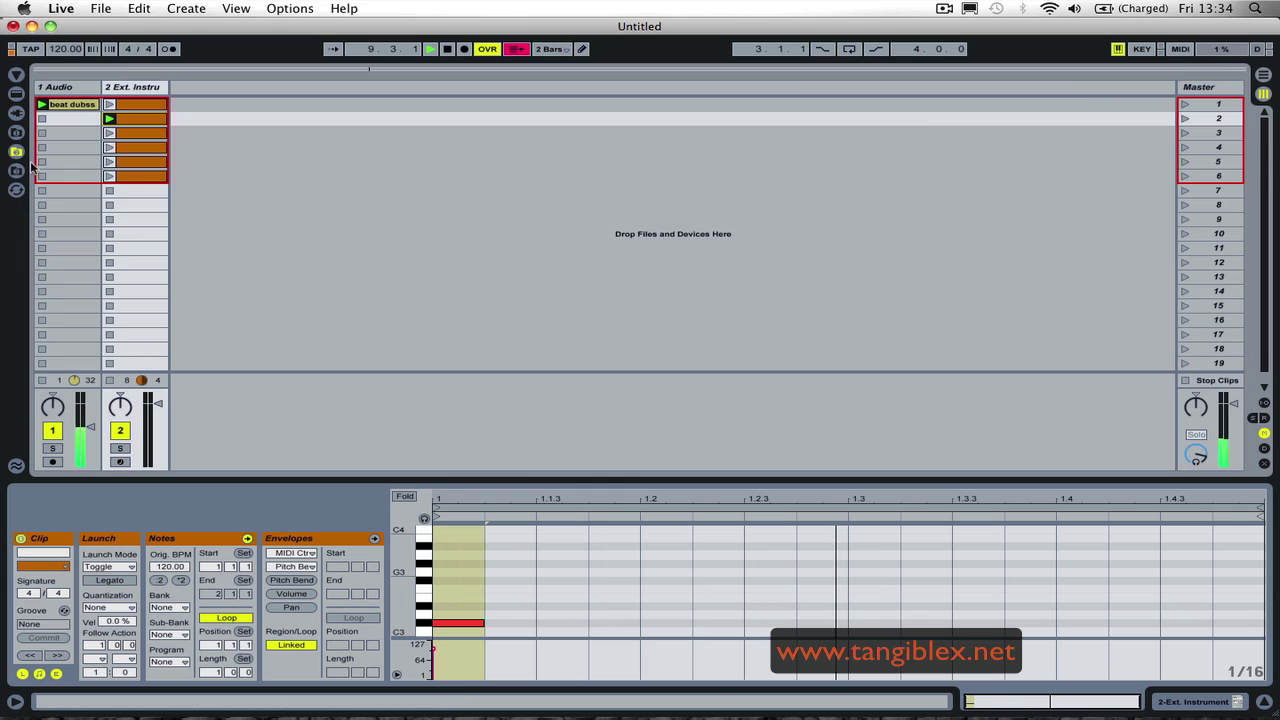
left_click(447, 49)
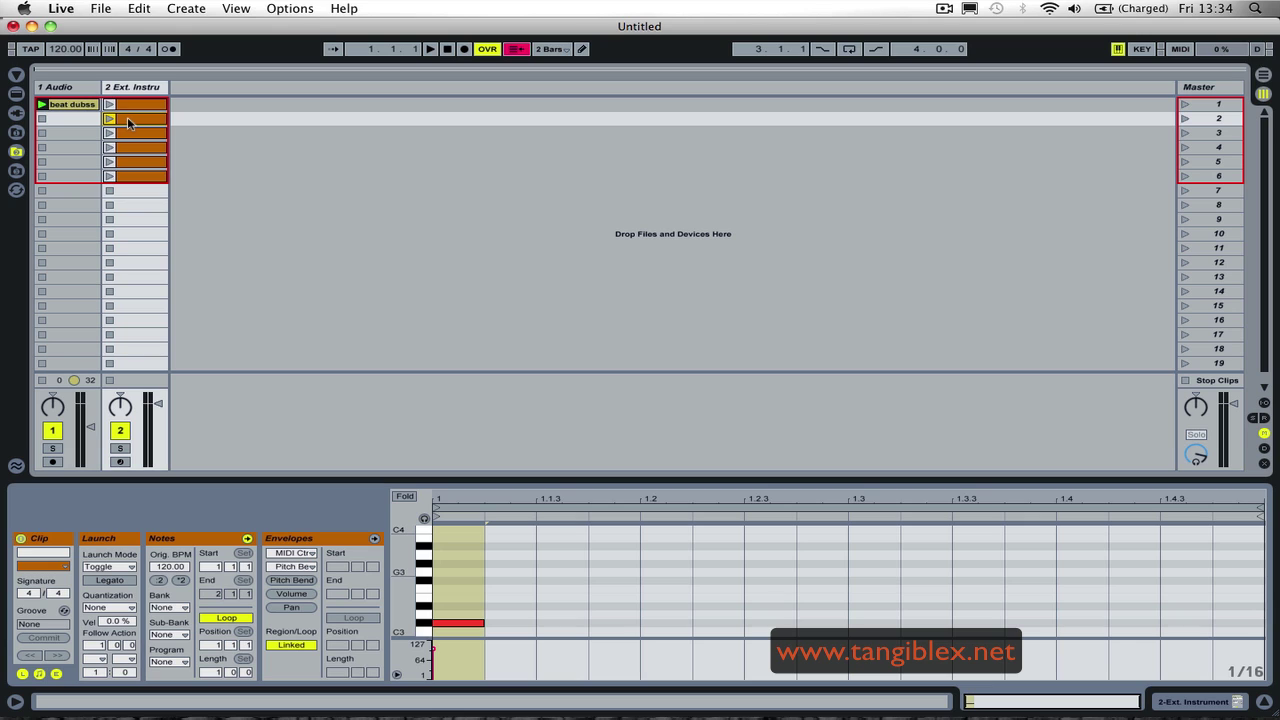
left_click(1177, 50)
key("BackSpace")
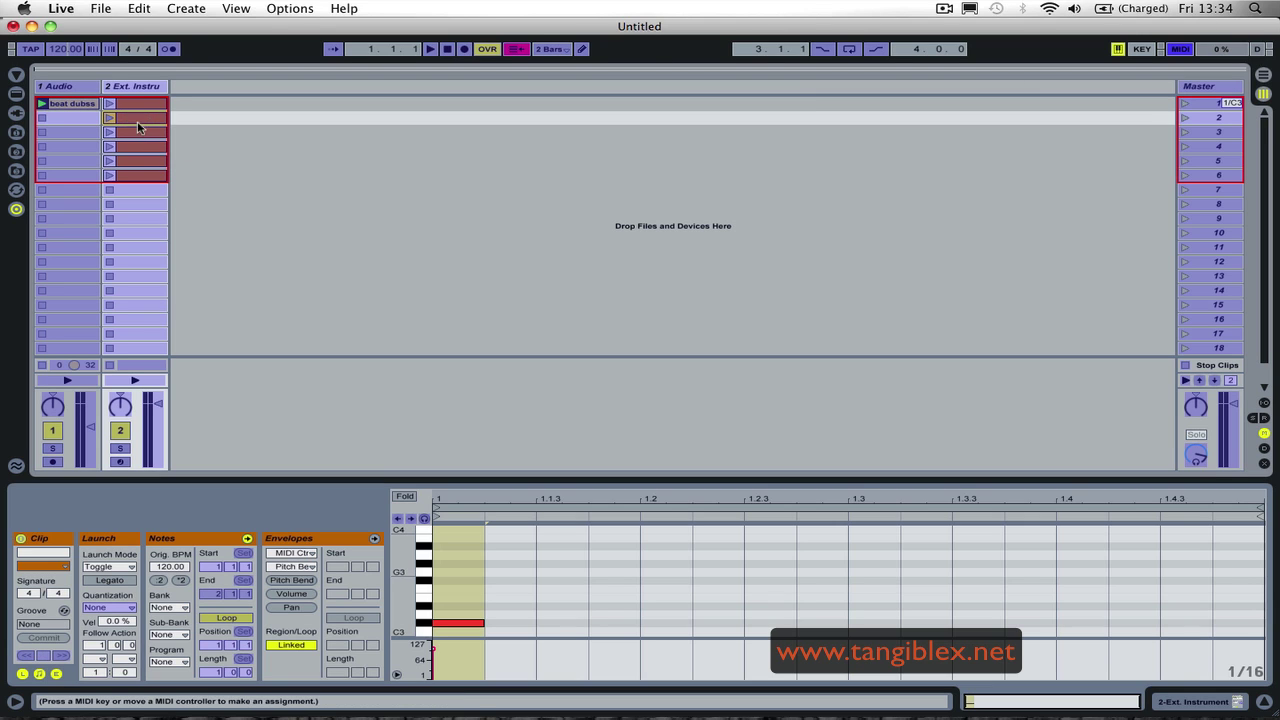
left_click(1170, 52)
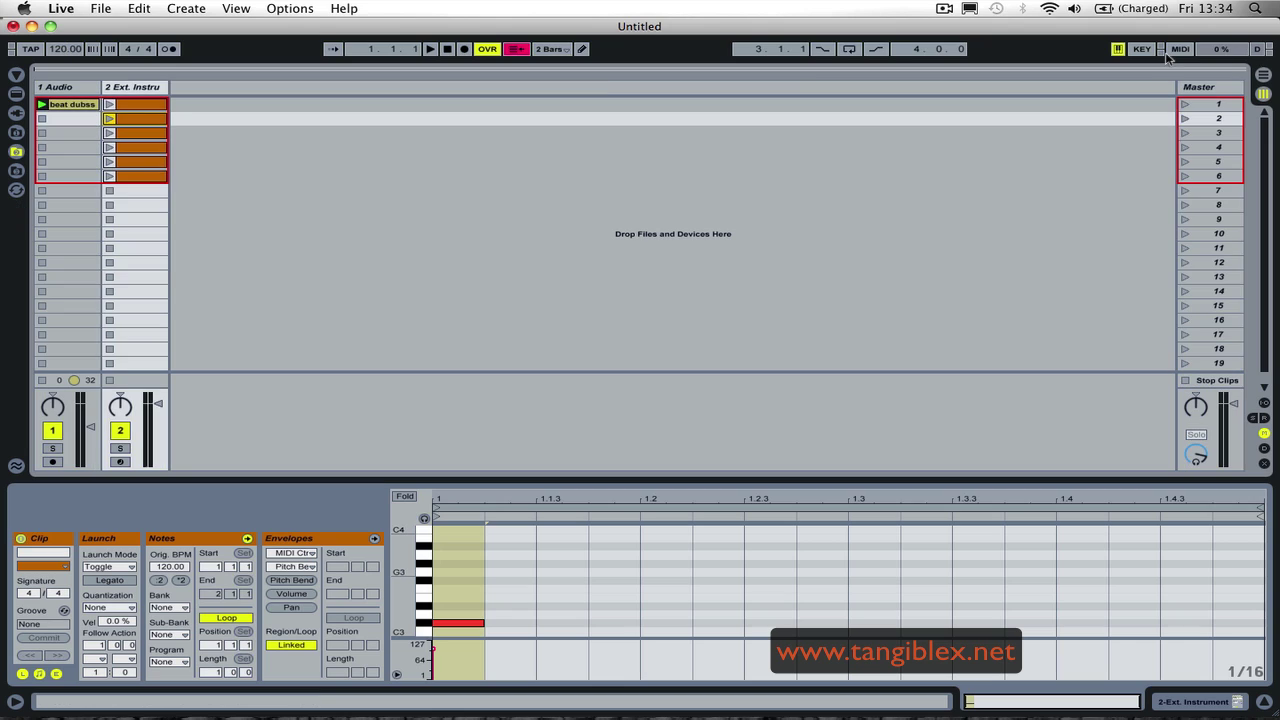
Step: Launch the second MIDI clip and map its C#3 note to scene 2
left_click(109, 119)
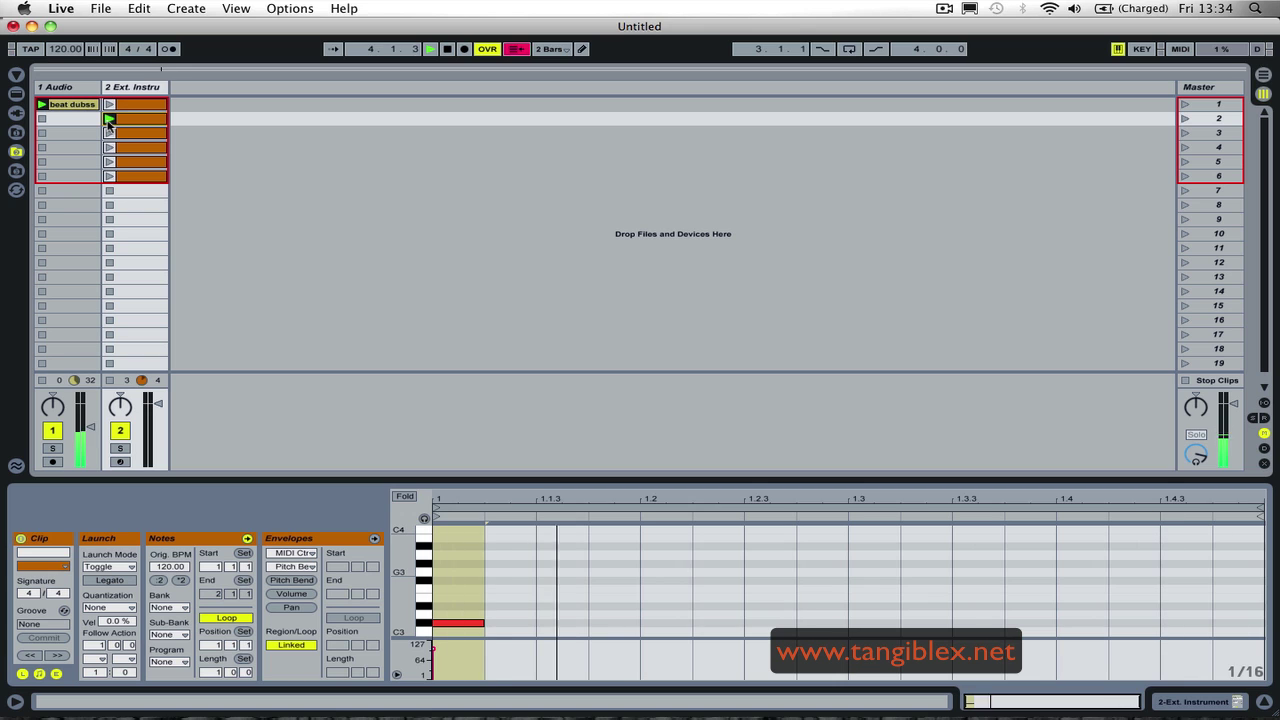
left_click(1229, 120)
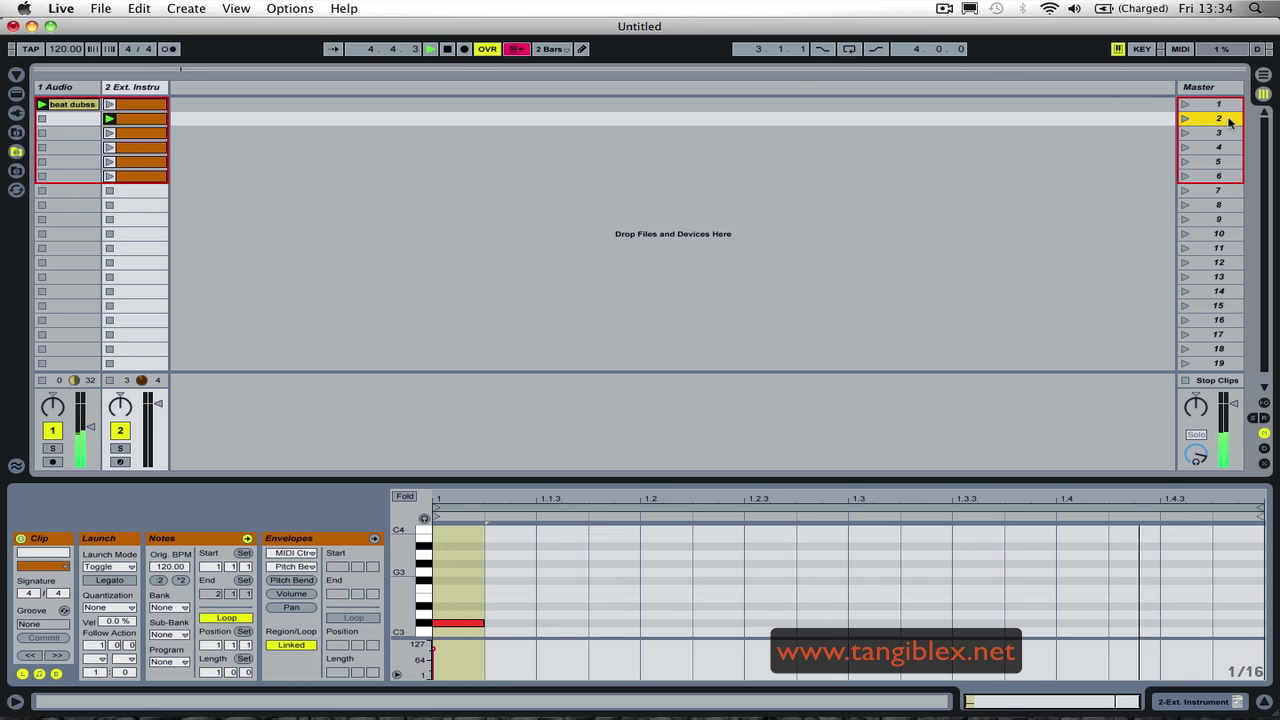
left_click(1180, 49)
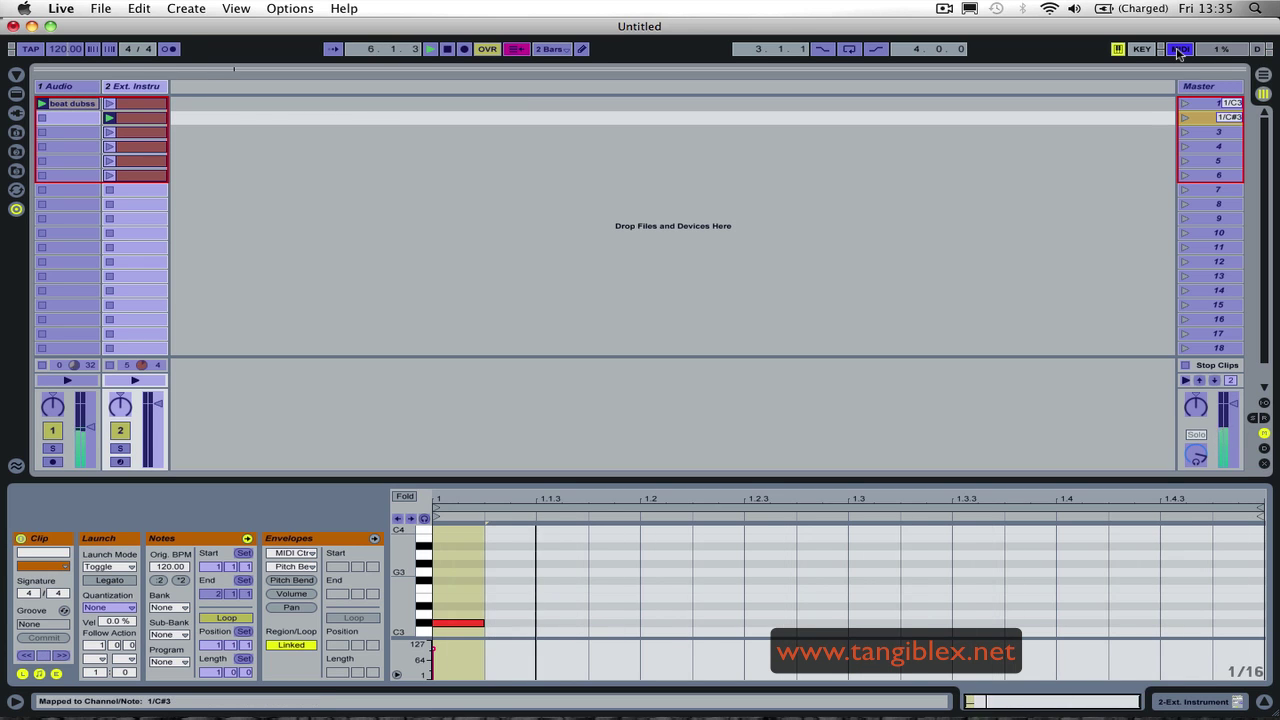
left_click(1180, 49)
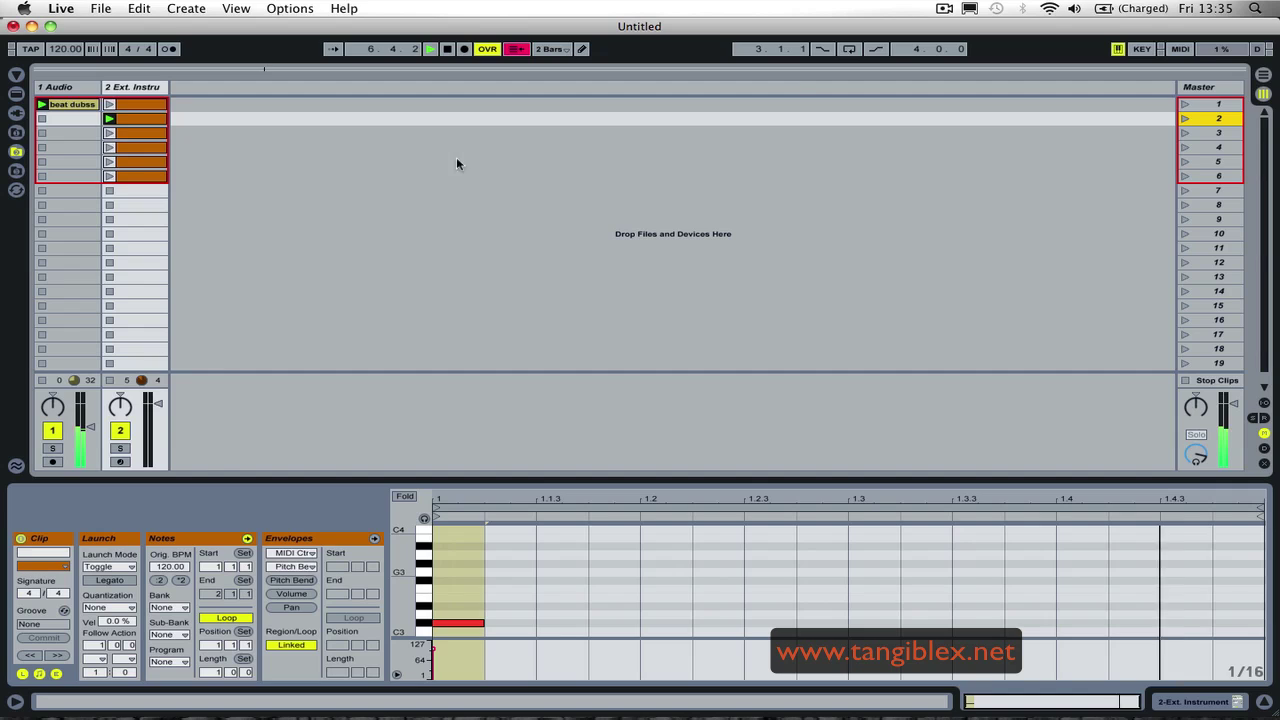
Step: Launch the third MIDI clip and map its D3 note to scene 3
left_click(110, 133)
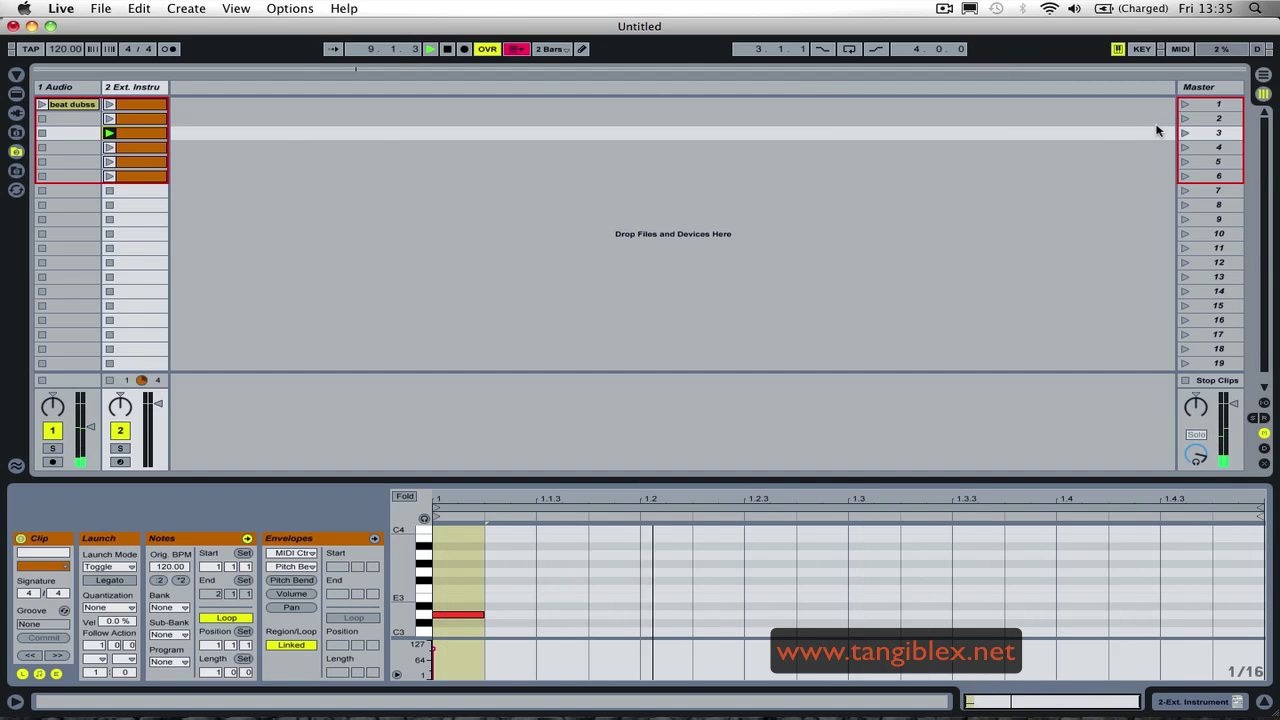
left_click(1180, 48)
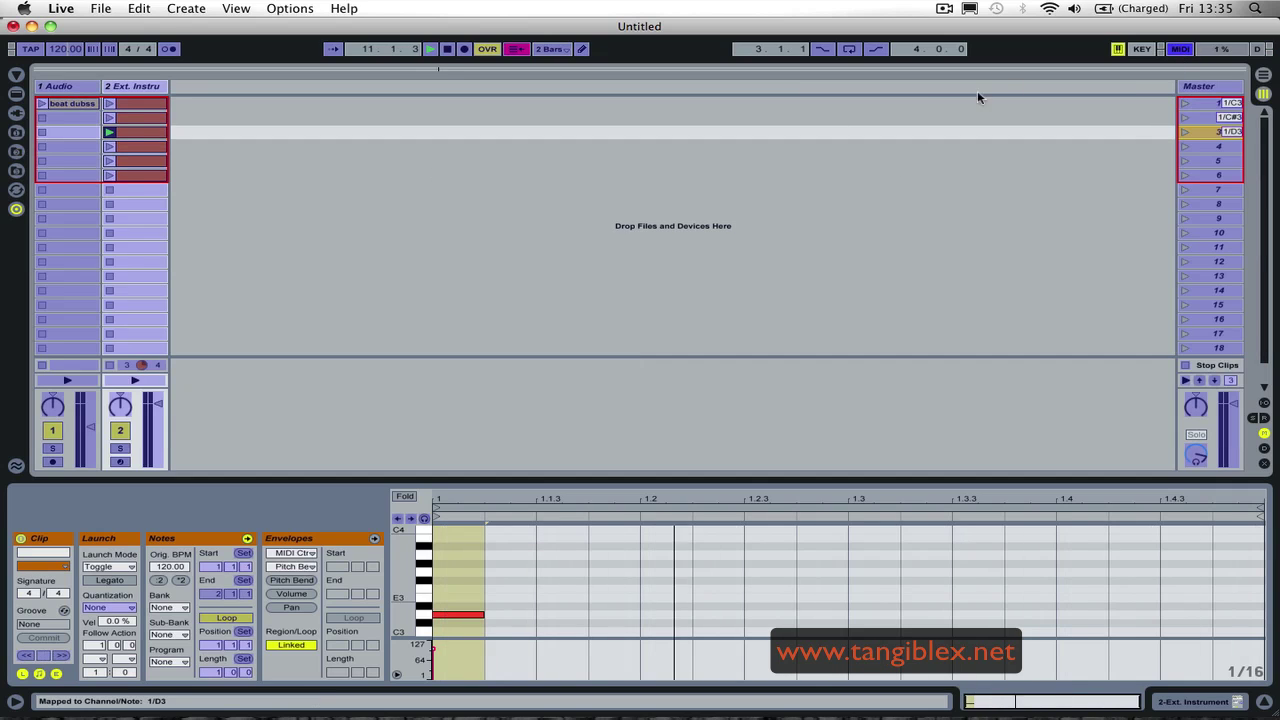
key("super+m")
Step: Launch the fourth MIDI clip and map its D#3 note to scene 4
left_click(130, 148)
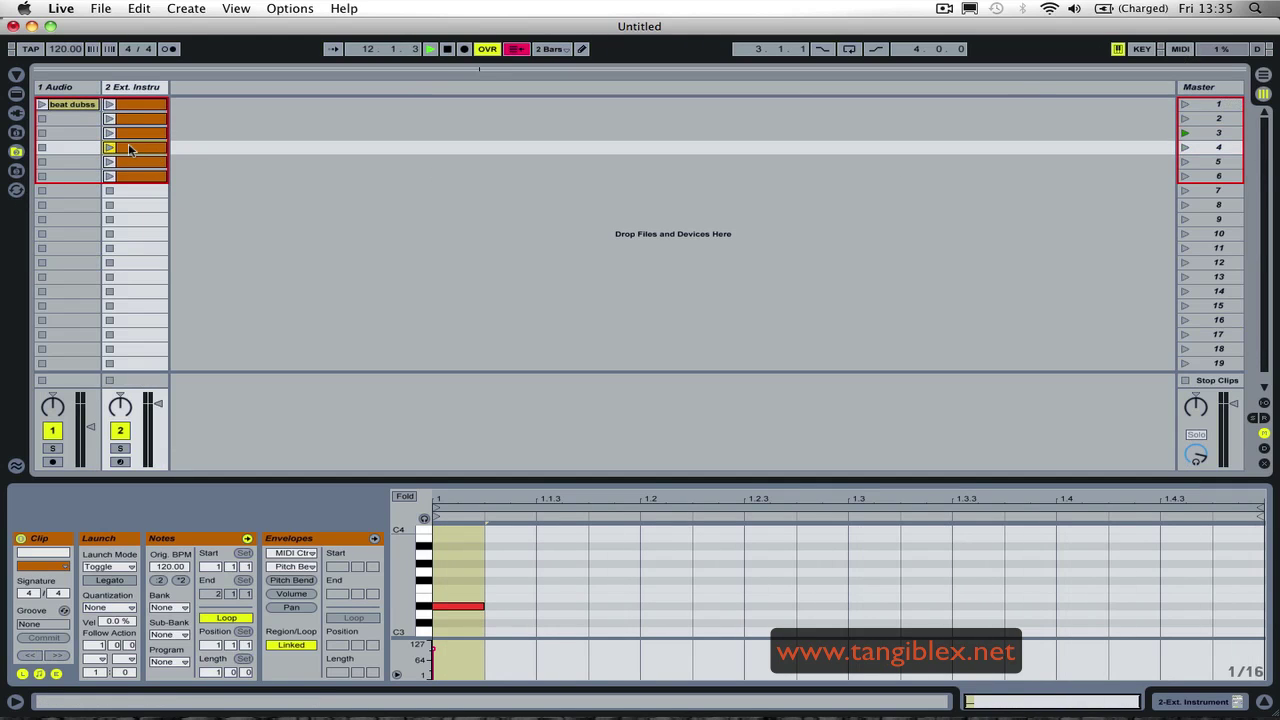
left_click(110, 148)
left_click(1225, 148)
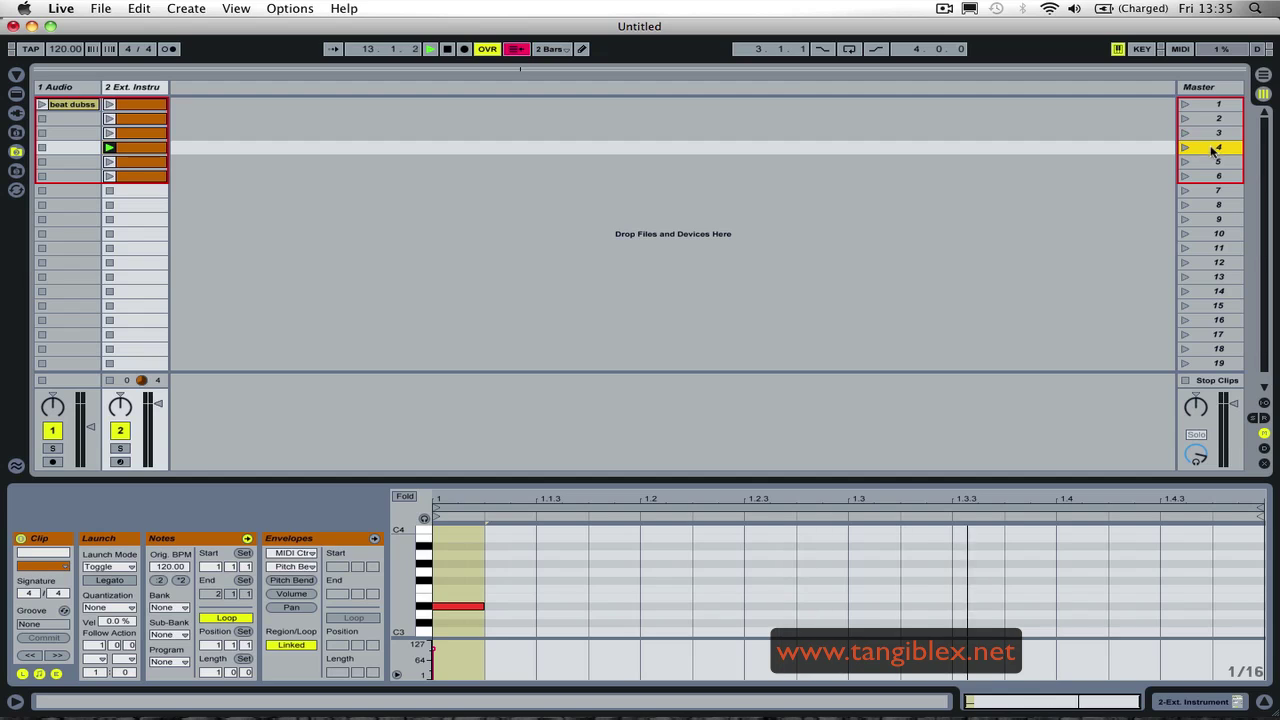
left_click(1180, 48)
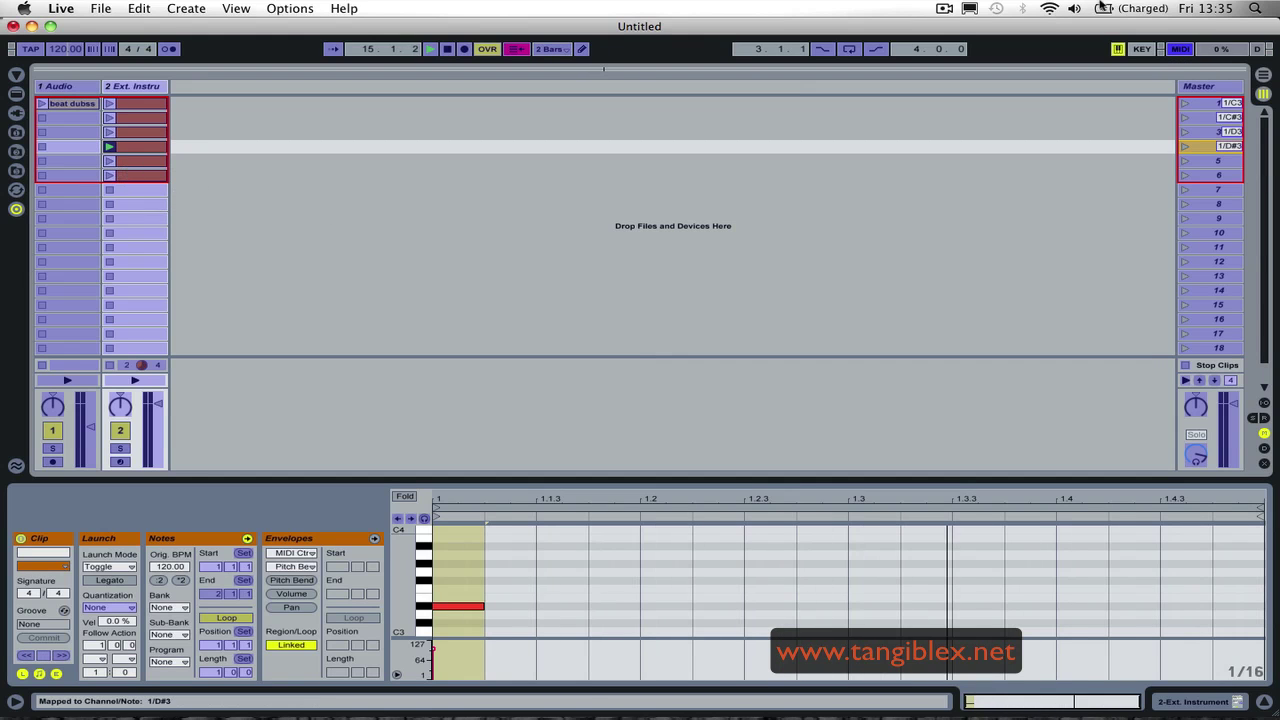
left_click(1175, 48)
Step: Launch the fifth MIDI clip and map its E3 note to scene 5
left_click(123, 165)
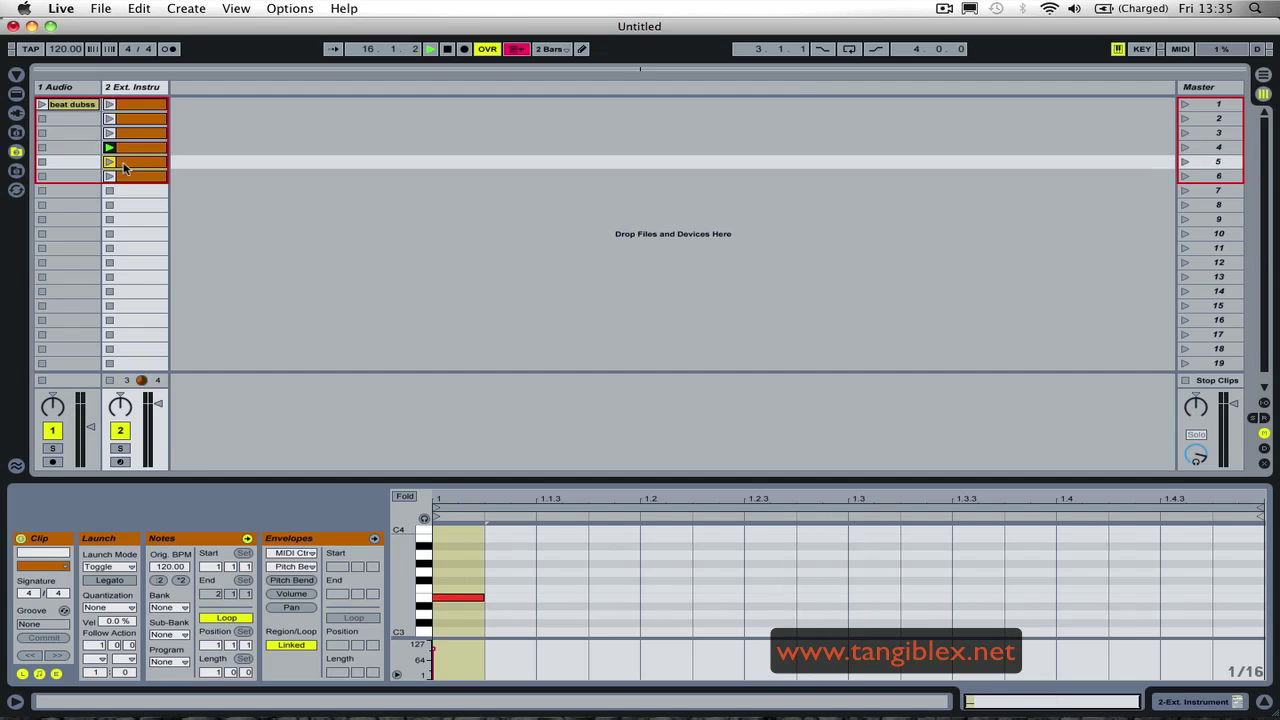
left_click(1195, 162)
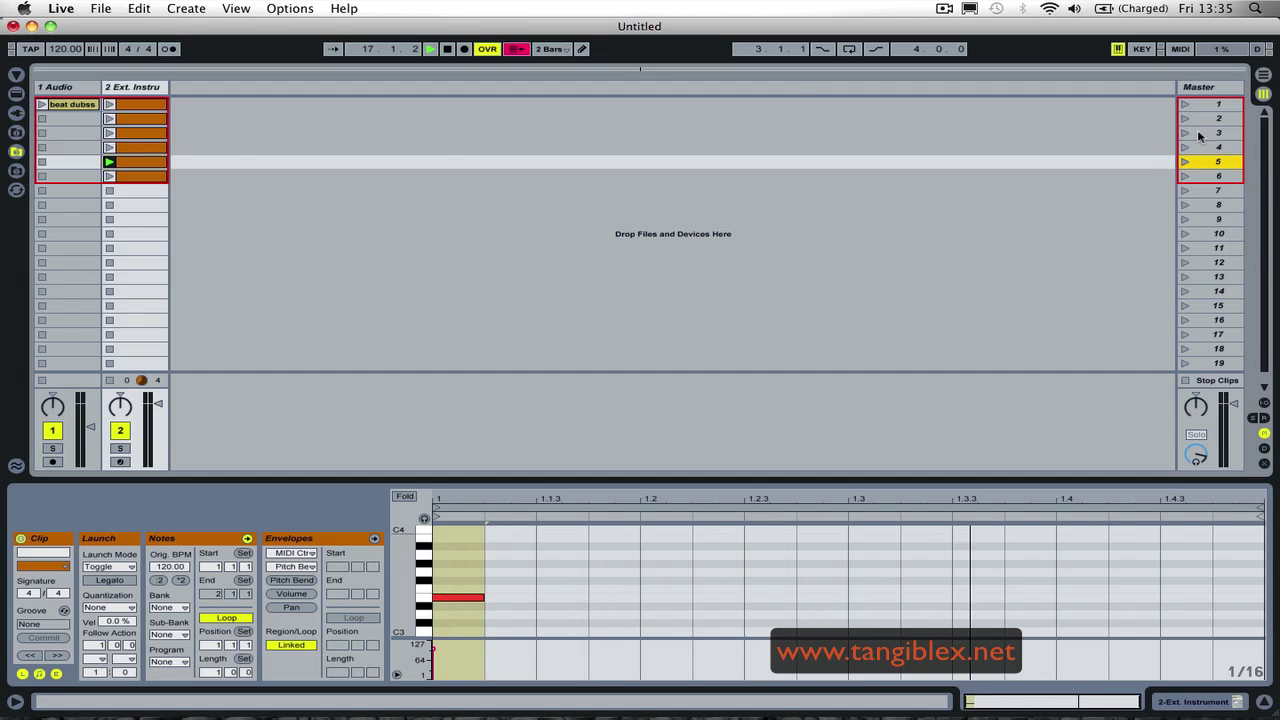
left_click(1180, 48)
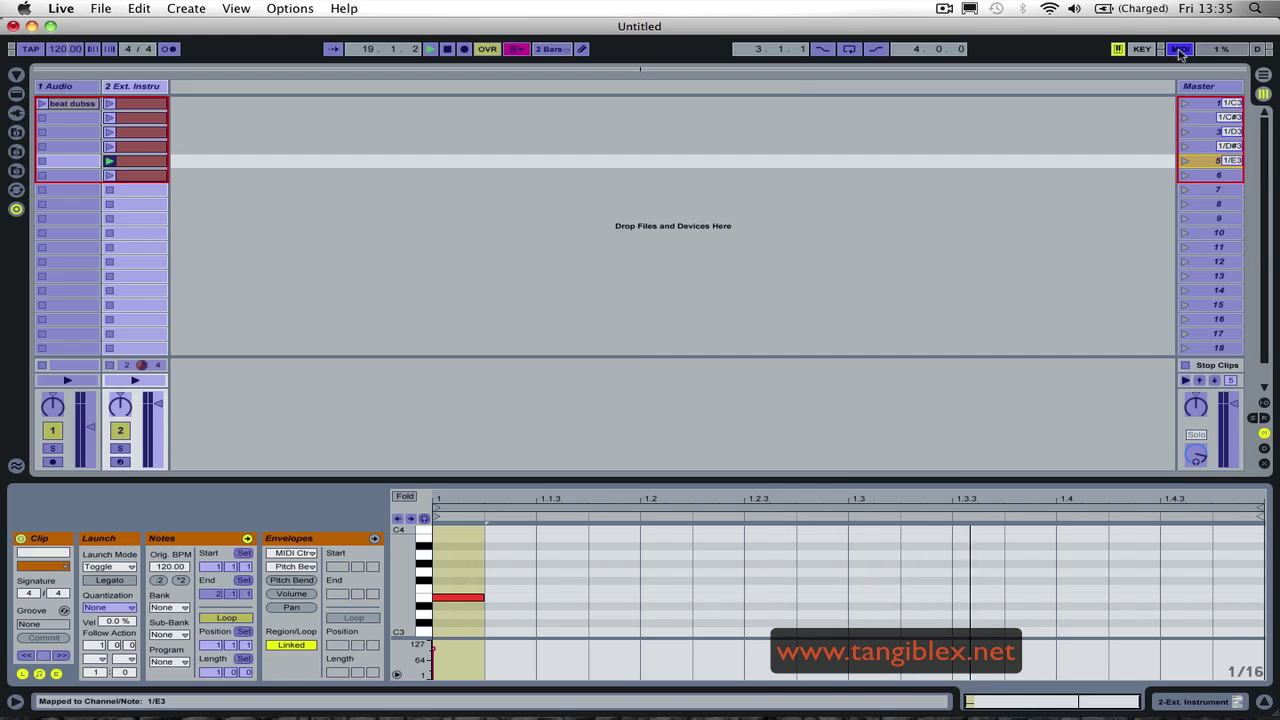
key("super+m")
Step: Launch the sixth MIDI clip and map its F3 note to scene 6
left_click(150, 177)
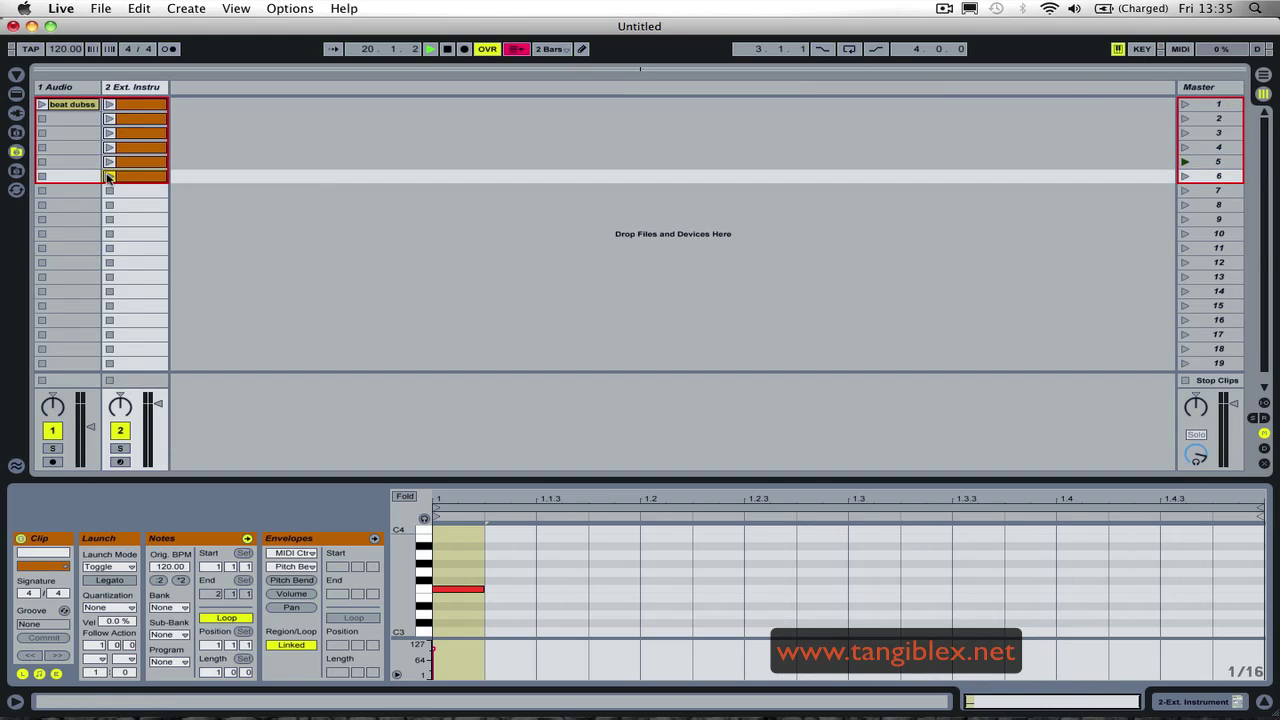
left_click(110, 177)
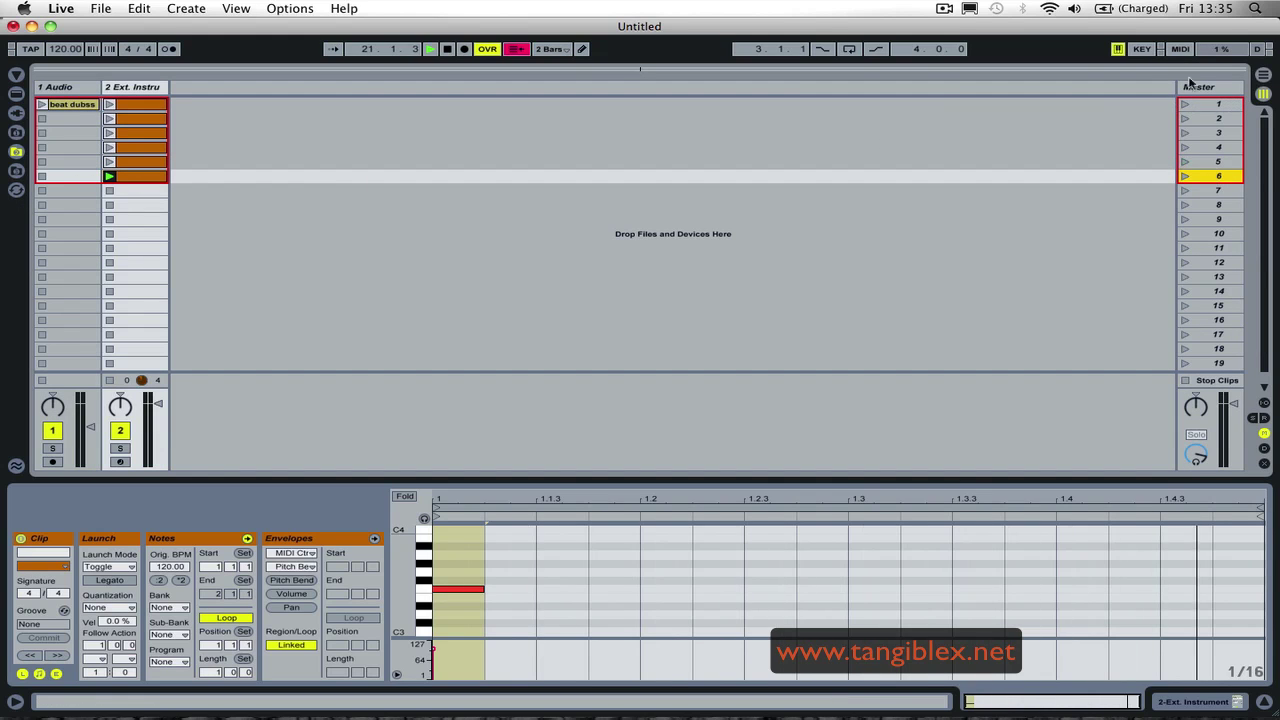
key("super+m")
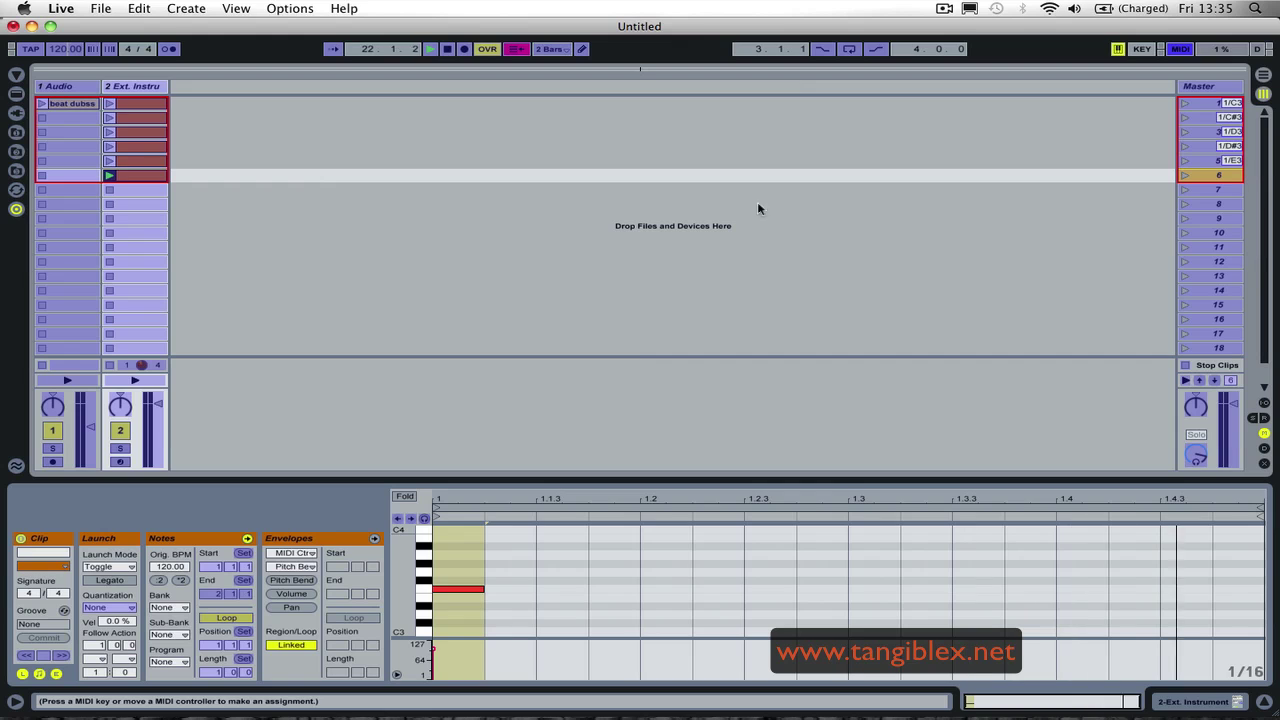
key("super+m")
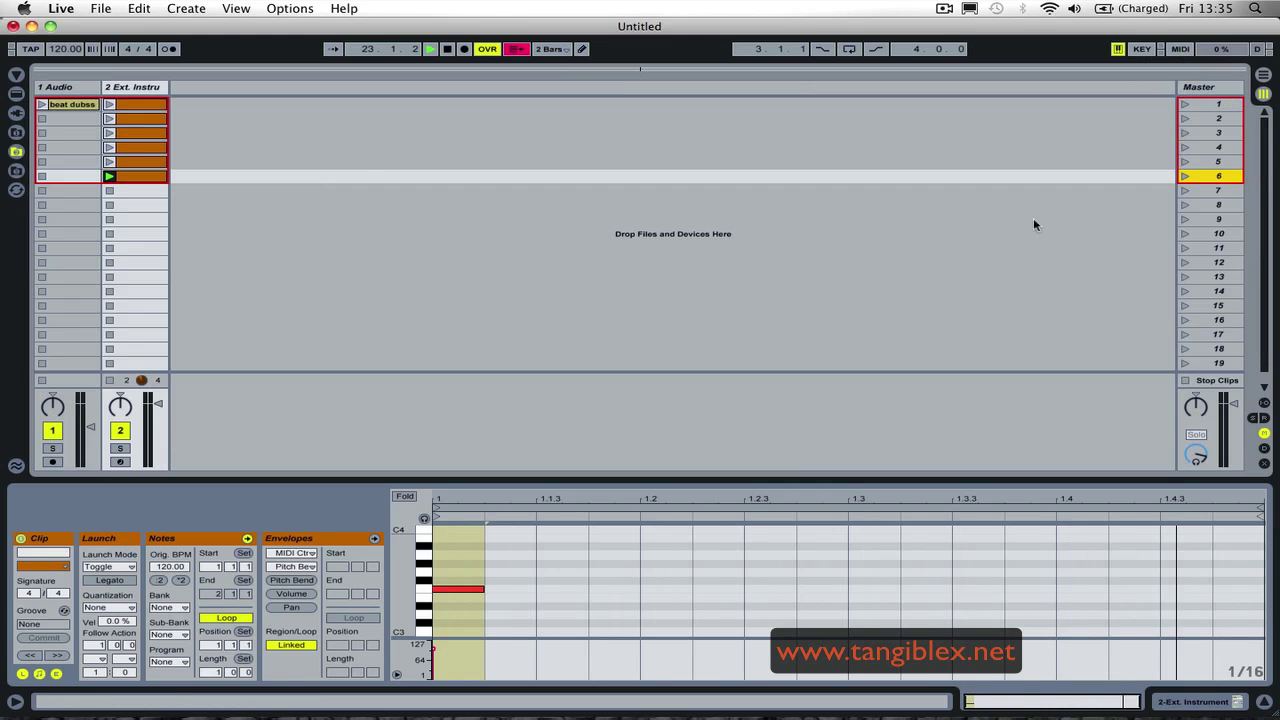
Step: Duplicate the beat dubss clip on the audio track five times to fill scenes 2 to 6
left_click(68, 106)
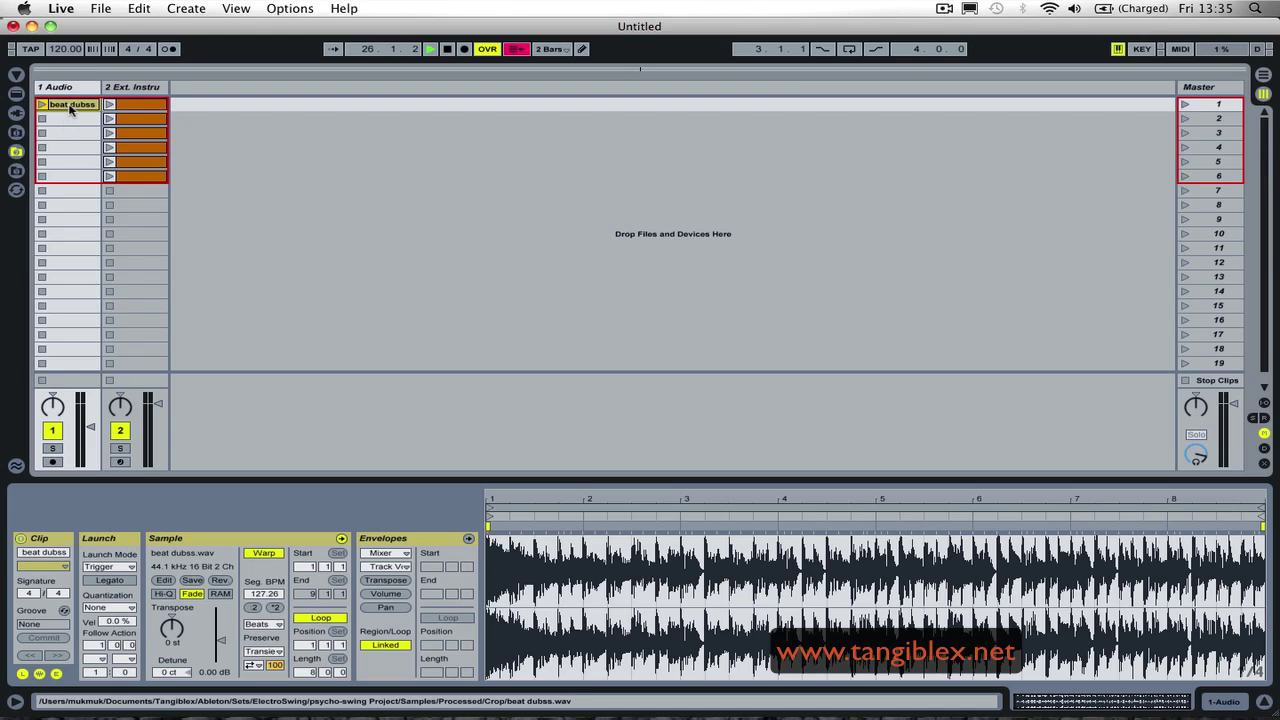
key("super+d")
key("super+d")
key("super+d")
key("super+d")
key("super+d")
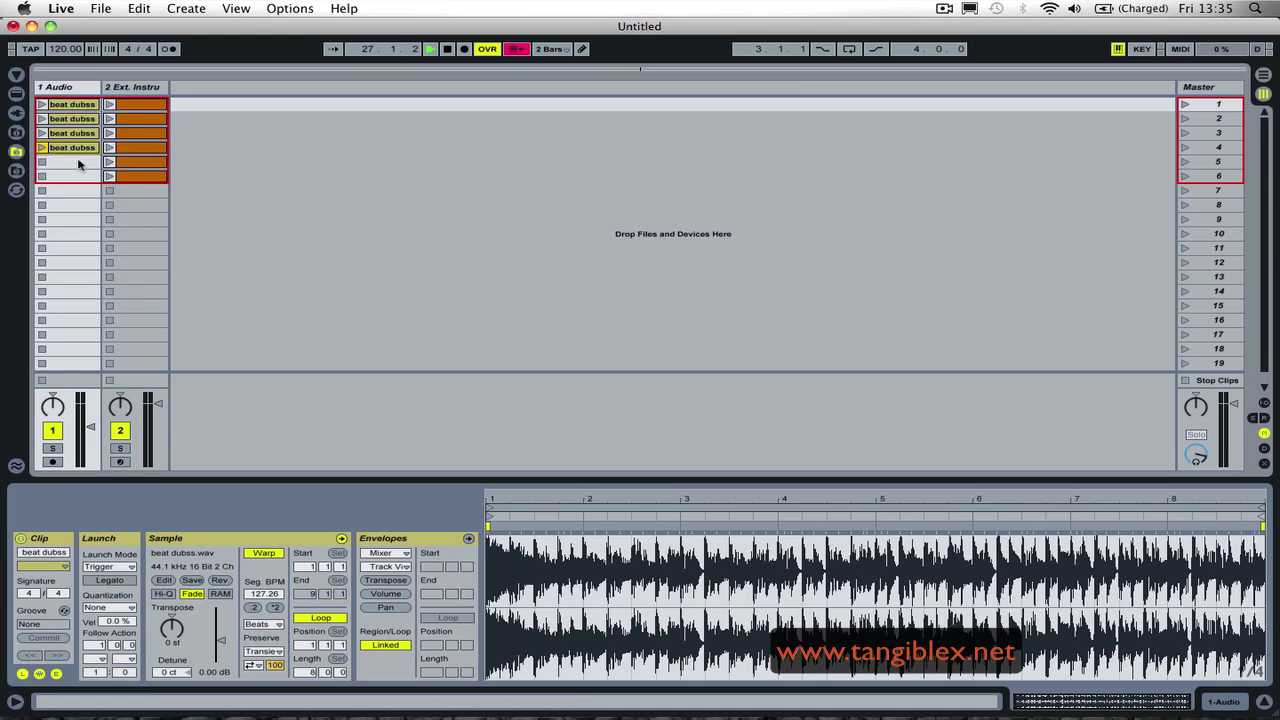
Step: Test the mappings by launching the six MIDI clips in order twice, and stop playback
left_click(109, 106)
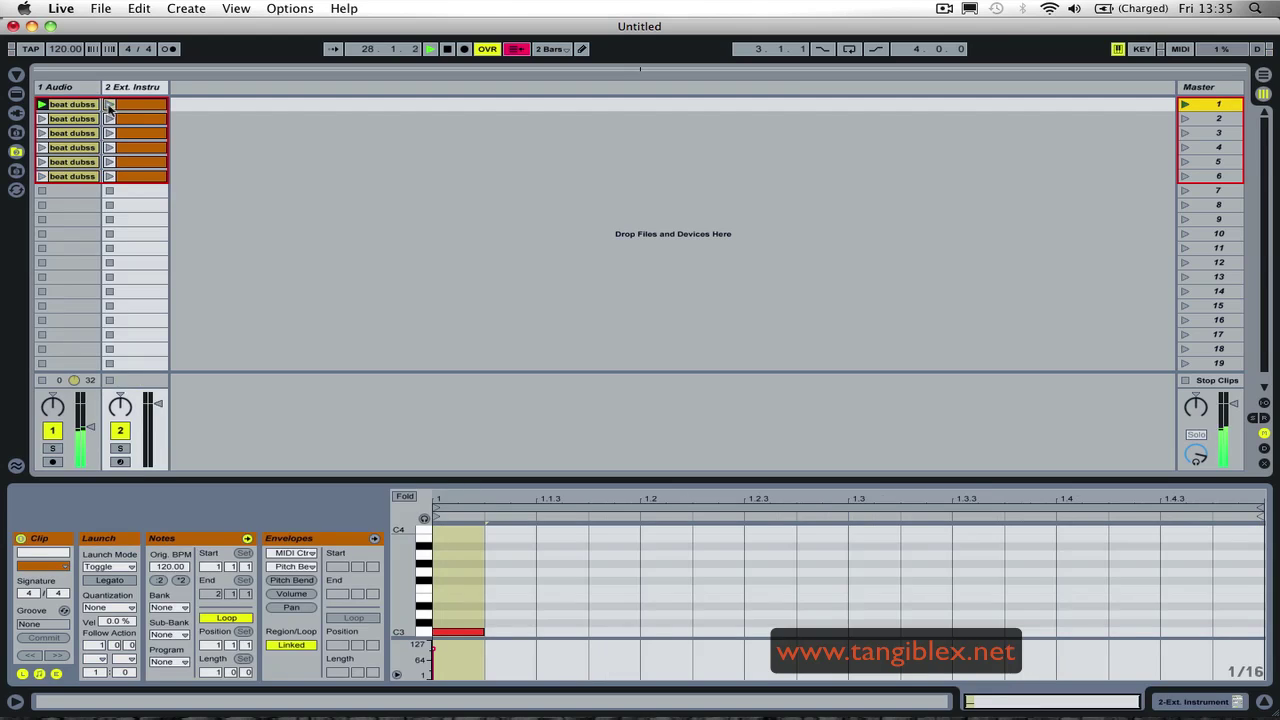
left_click(110, 121)
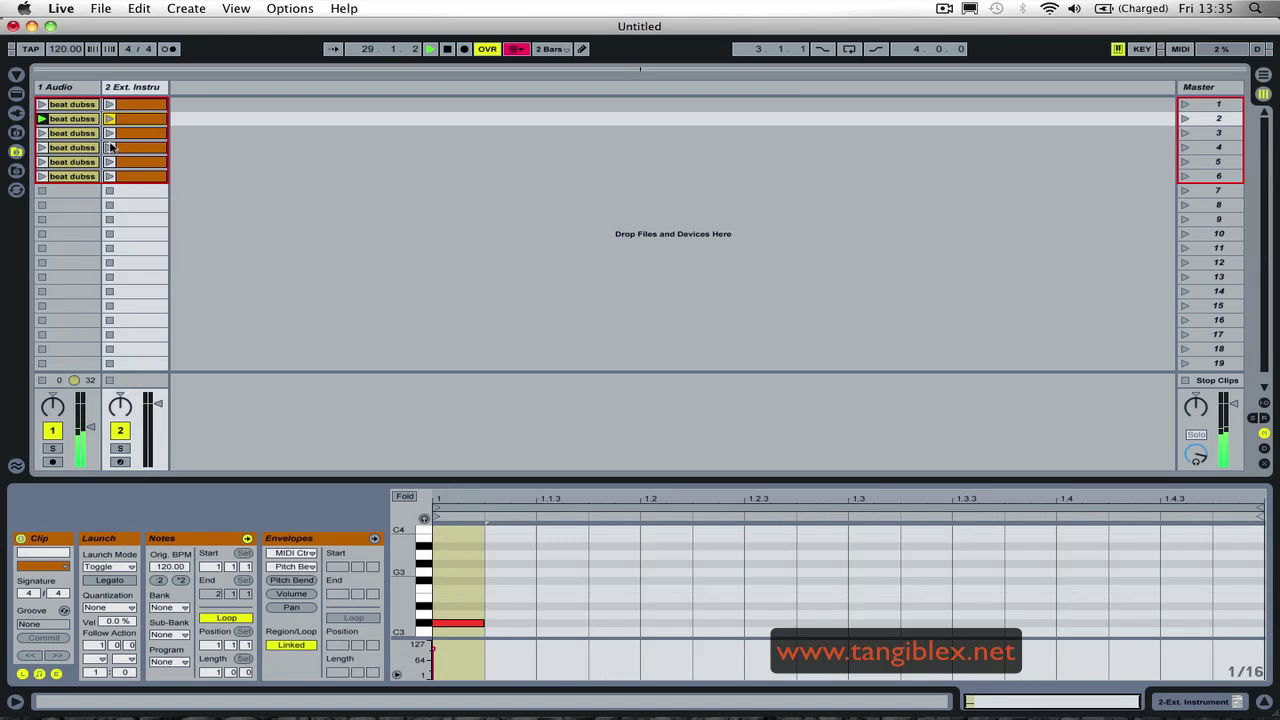
left_click(110, 133)
left_click(110, 148)
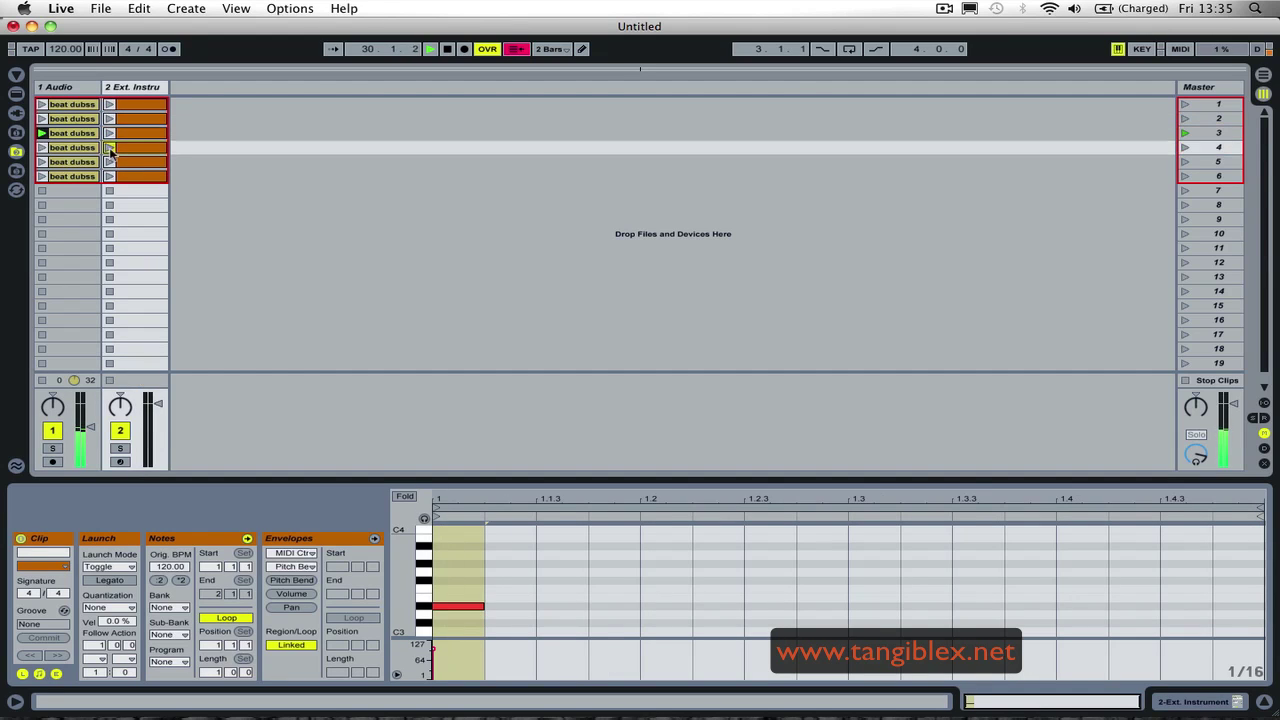
left_click(110, 162)
left_click(110, 176)
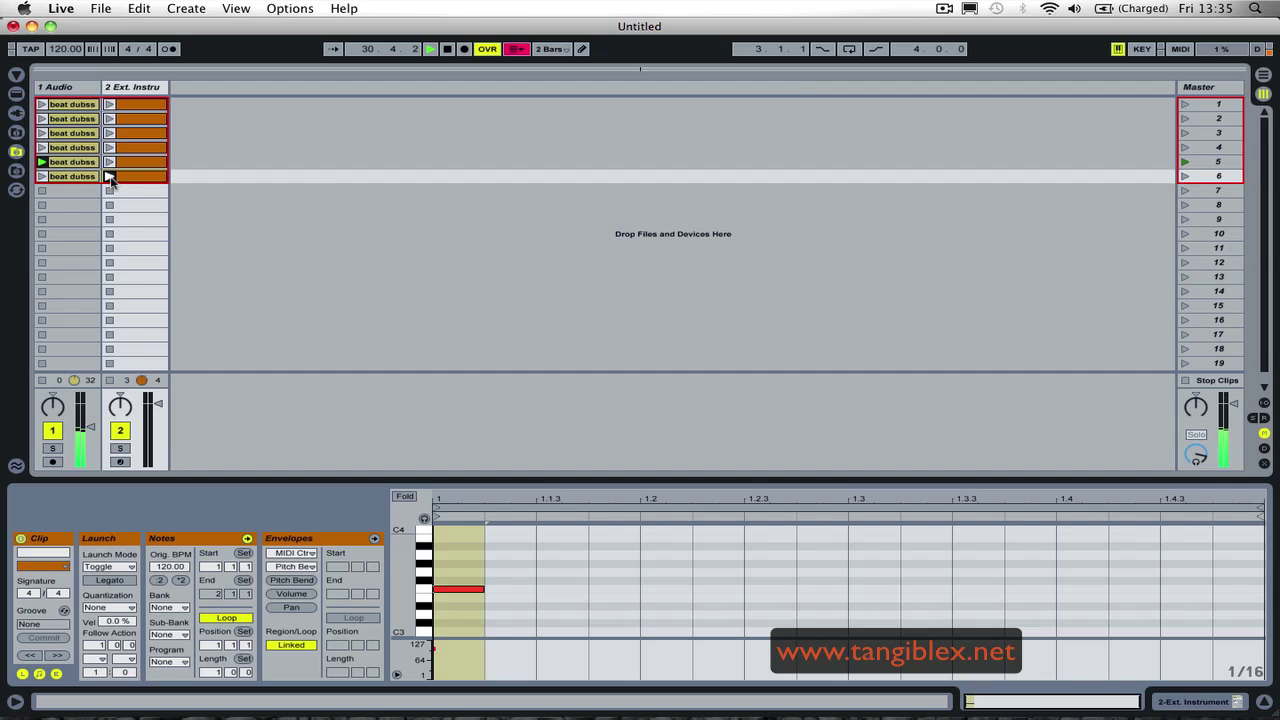
left_click(109, 105)
left_click(110, 119)
left_click(110, 133)
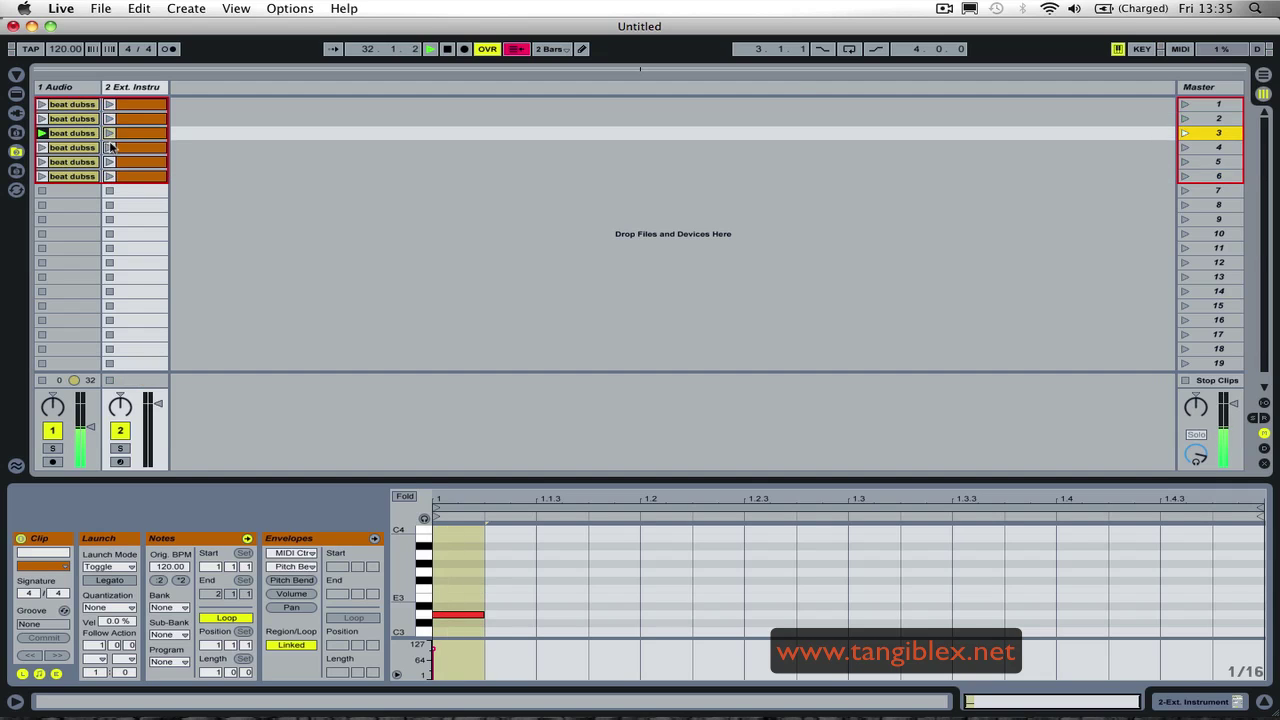
left_click(110, 148)
left_click(110, 162)
left_click(110, 176)
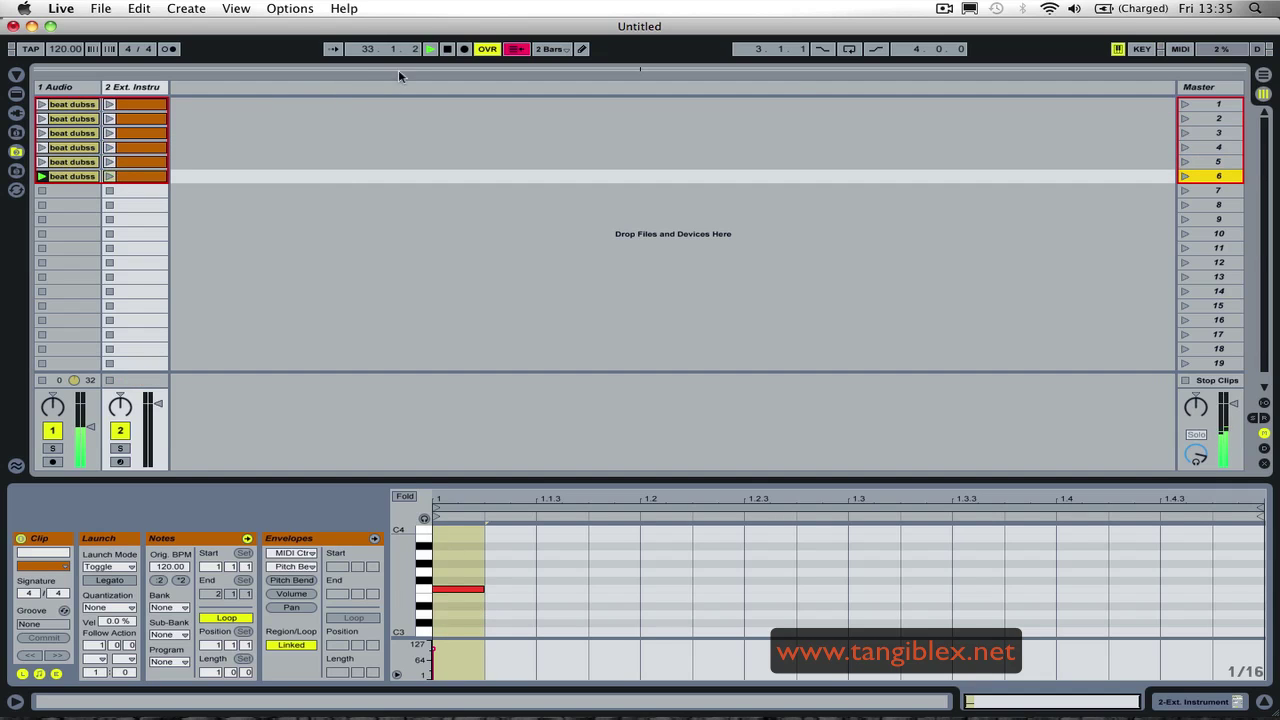
left_click(447, 48)
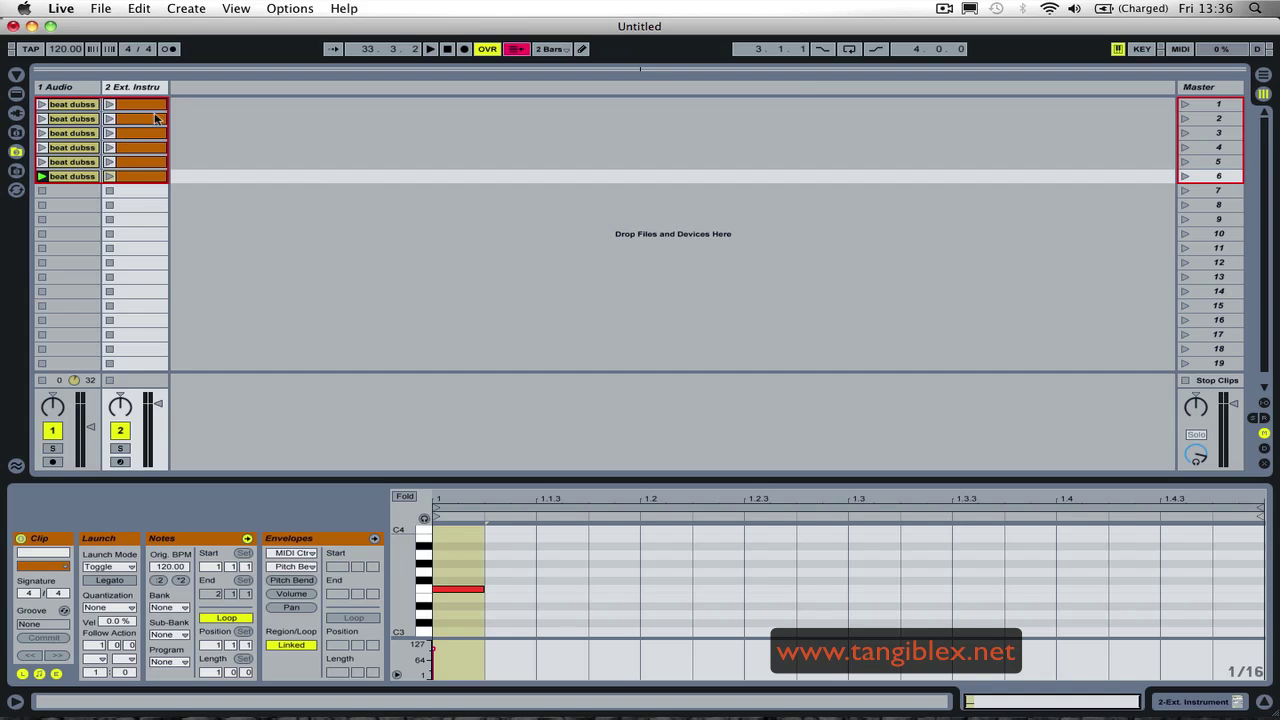
Step: Launch scenes 1, 2, 4, 5 and 6 directly from the Master track, and launch scene 1 again
left_click(1219, 108)
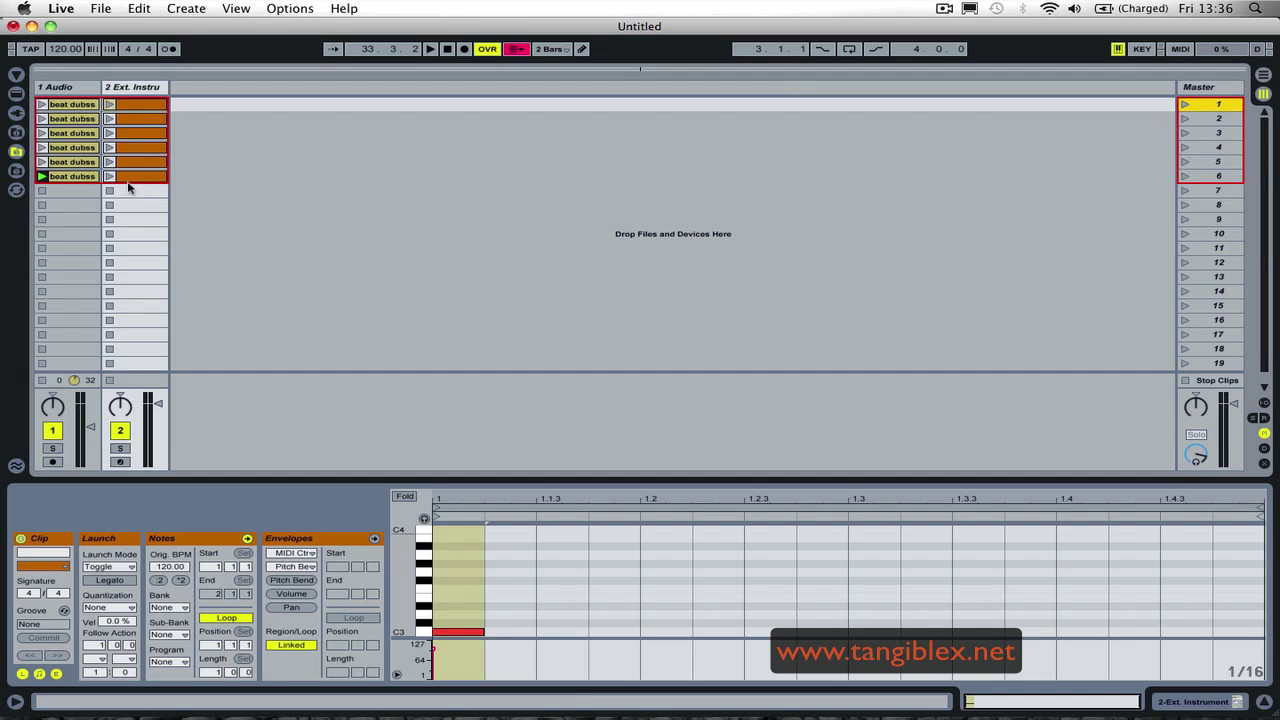
left_click(1184, 106)
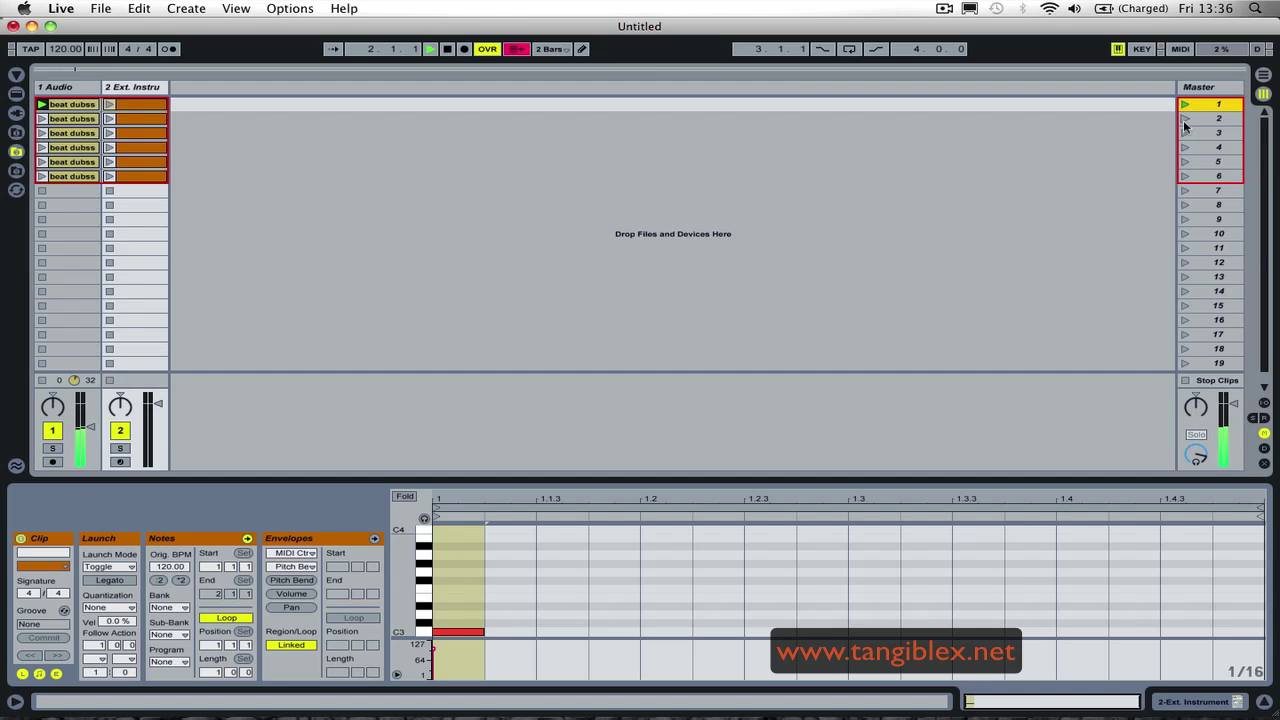
left_click(1184, 119)
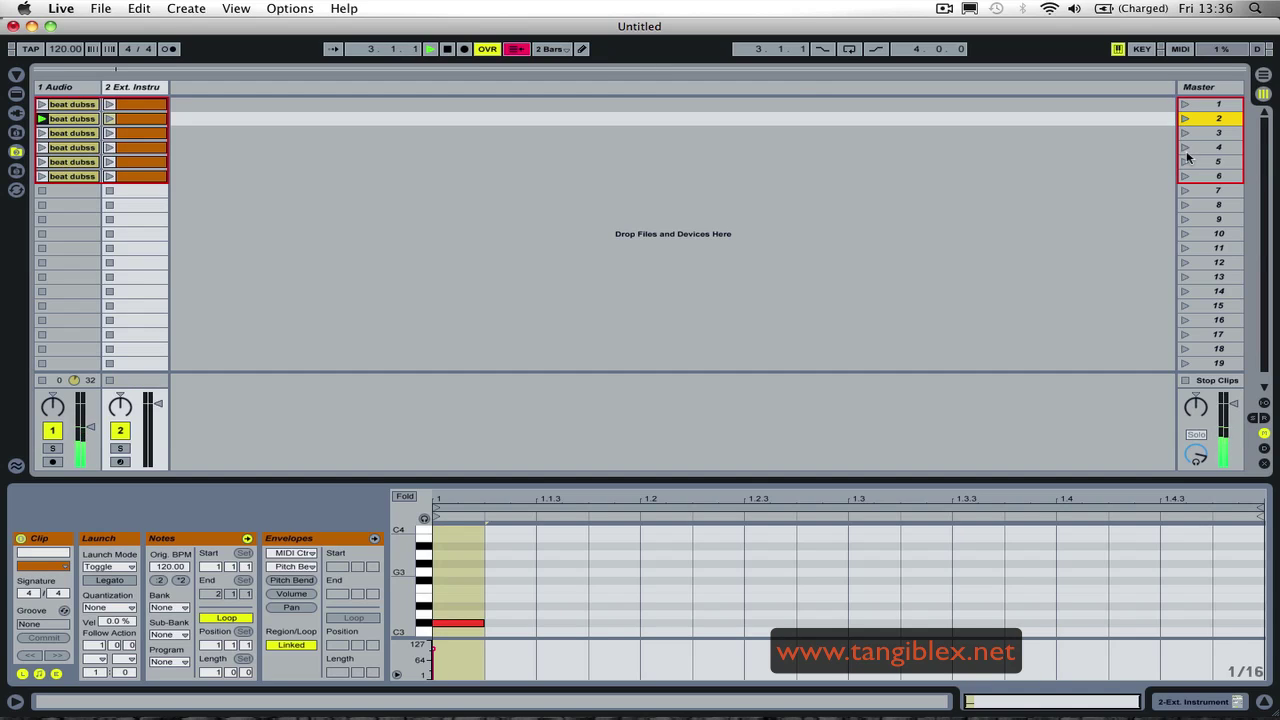
left_click(1186, 149)
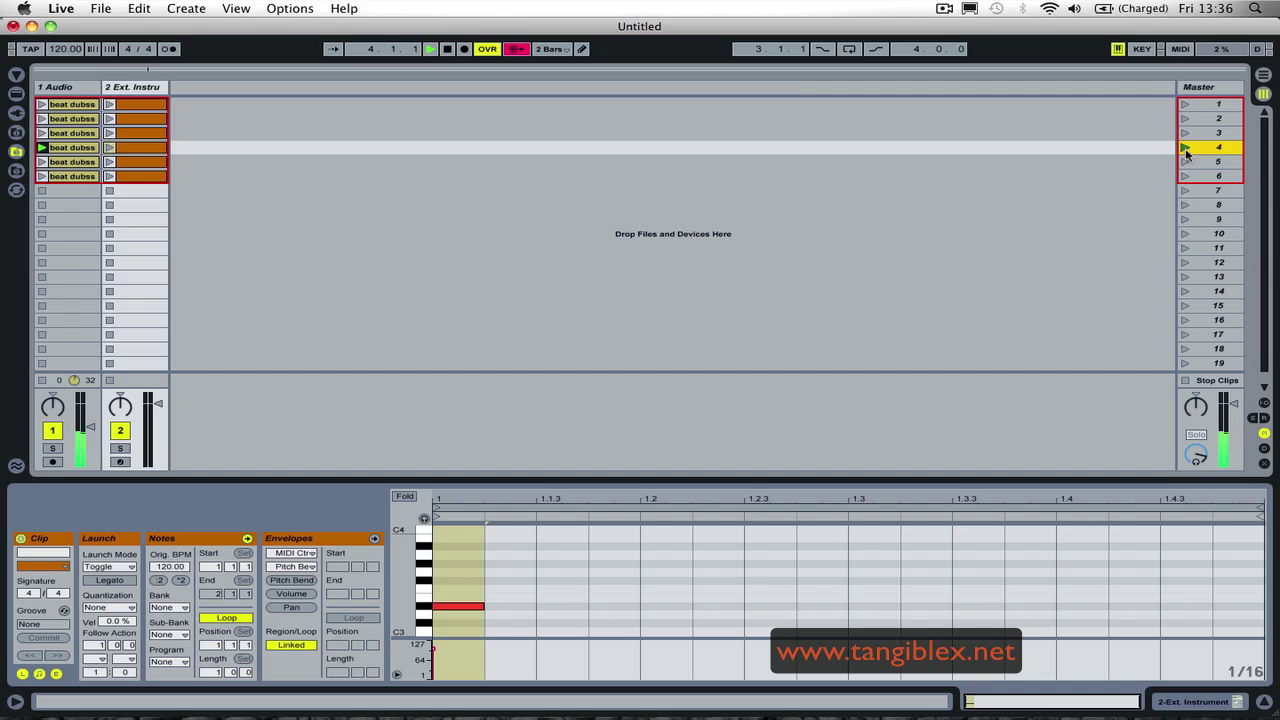
left_click(1185, 163)
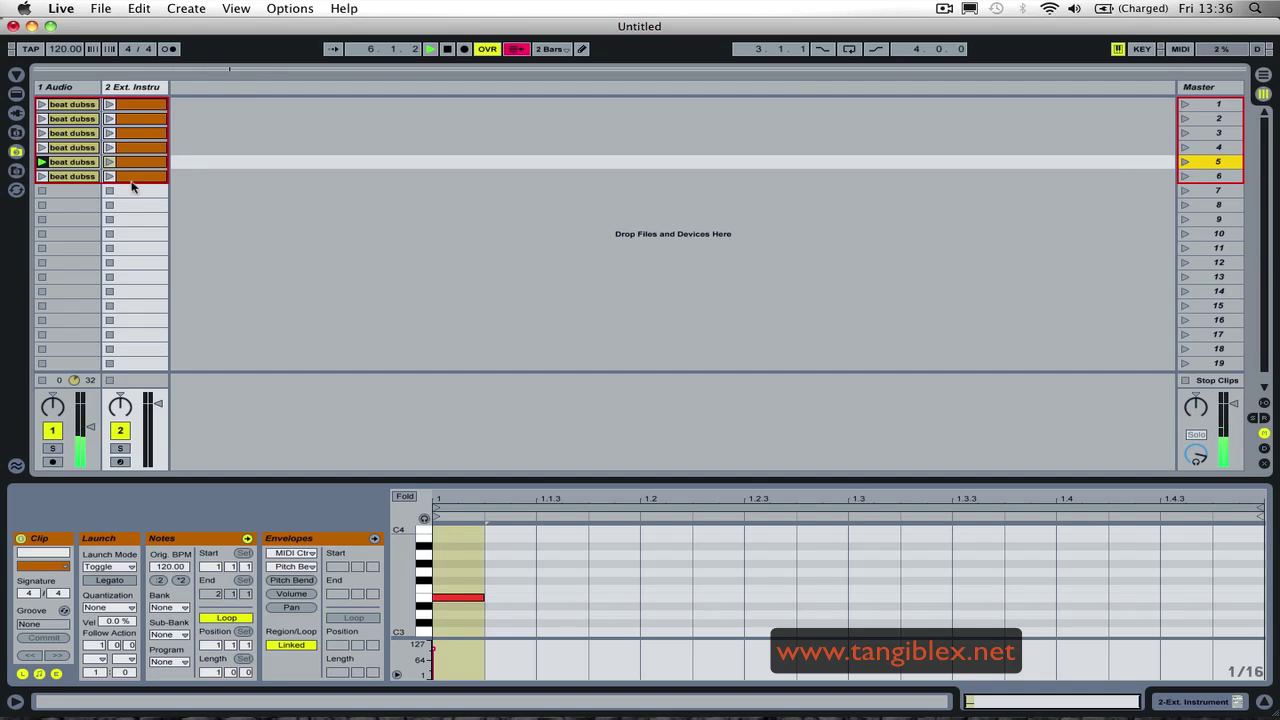
left_click(1186, 179)
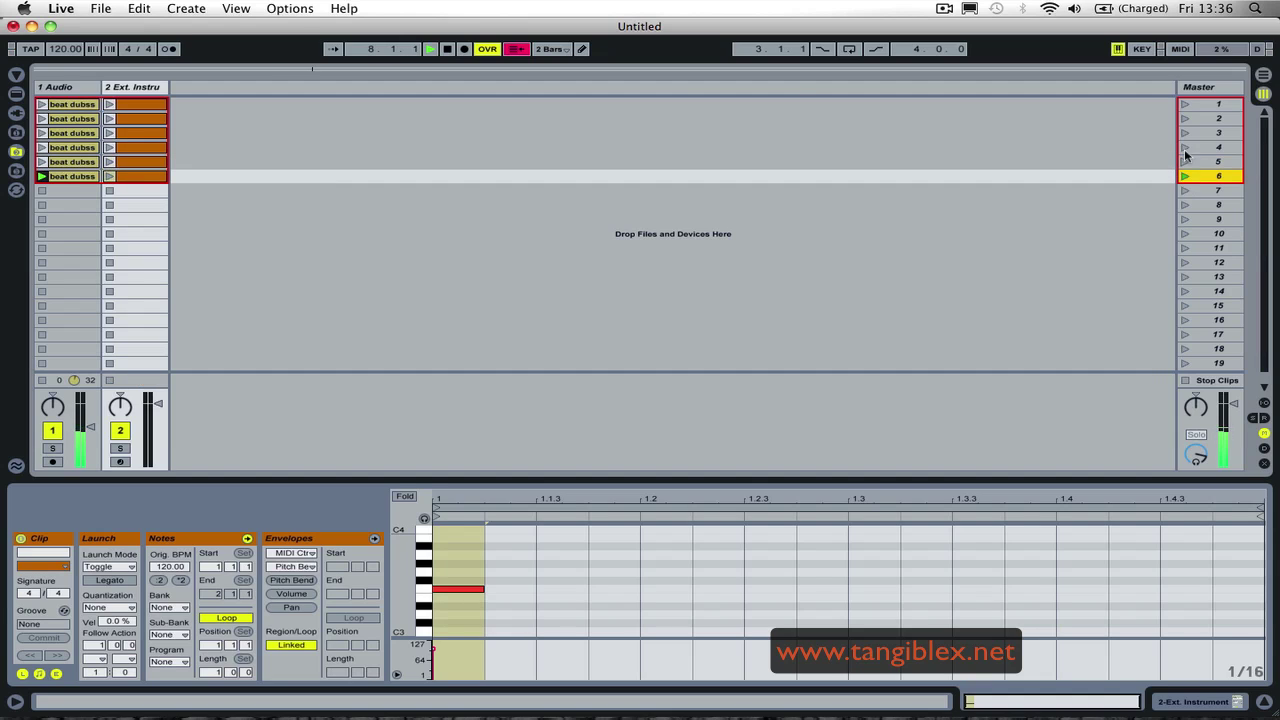
left_click(1186, 108)
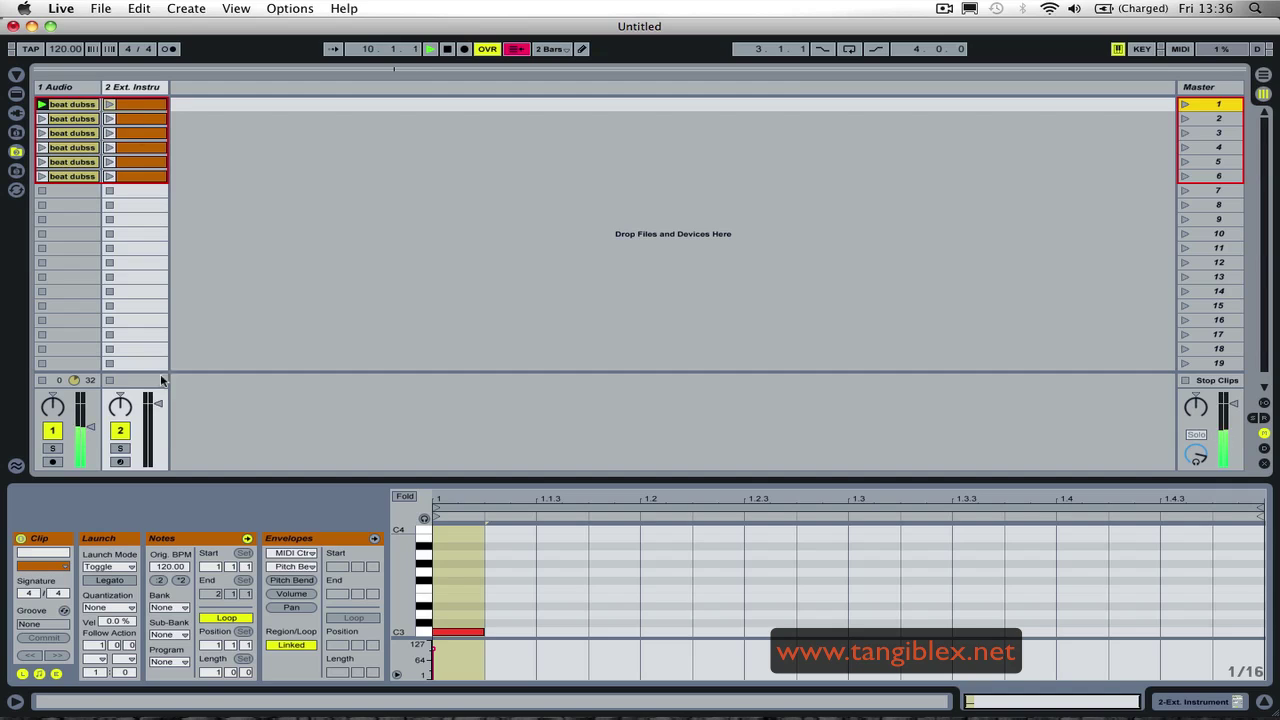
Step: Show the External Instrument device on the MIDI track and switch it off and back on
left_click(1187, 703)
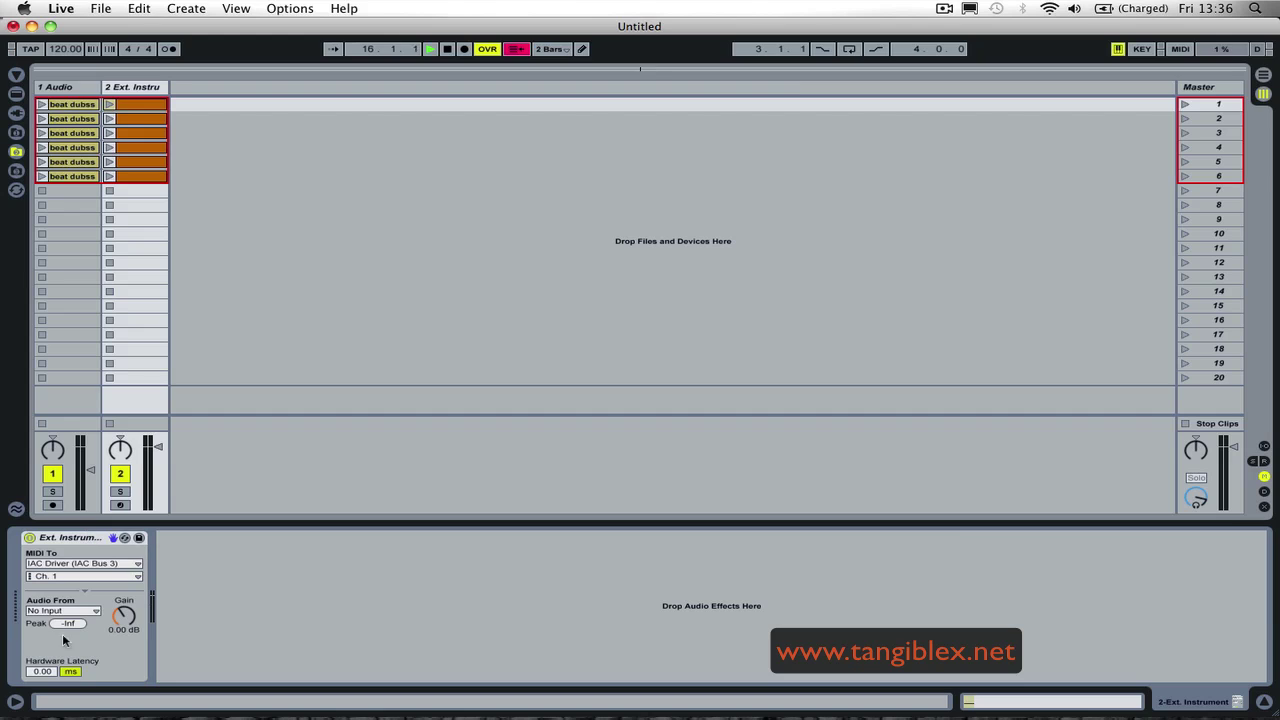
left_click(29, 538)
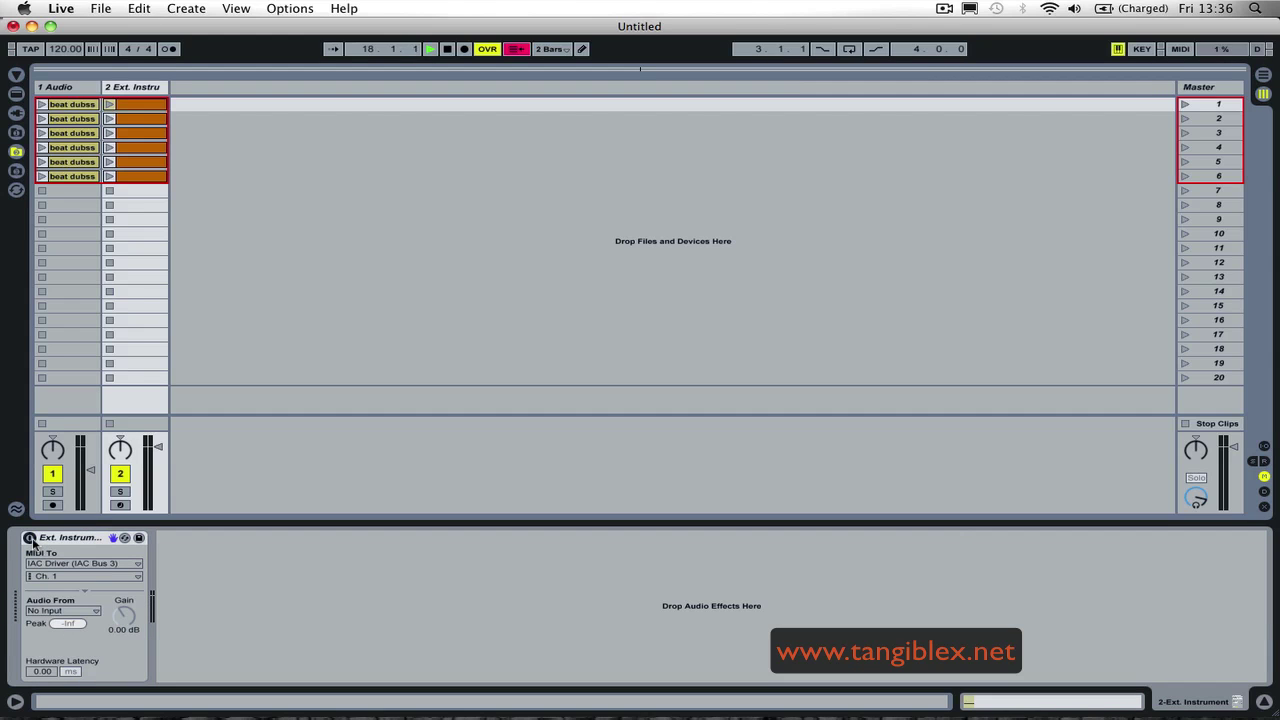
left_click(29, 538)
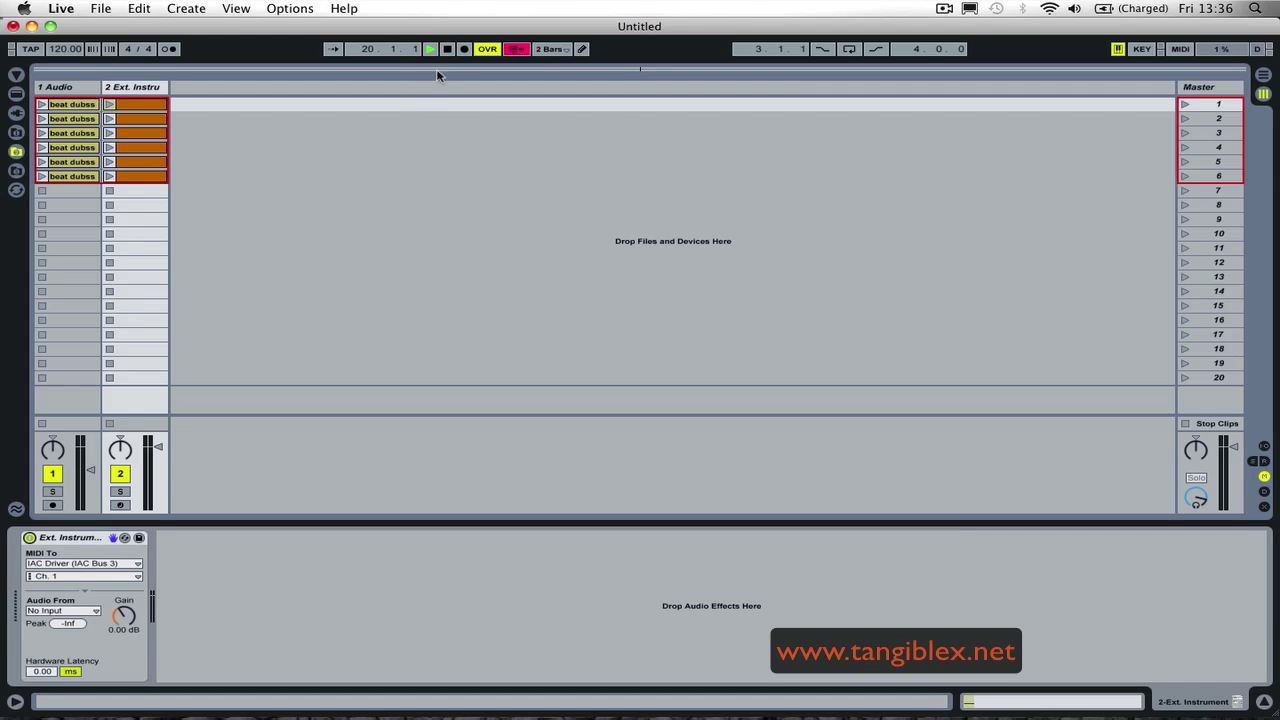
left_click(145, 95)
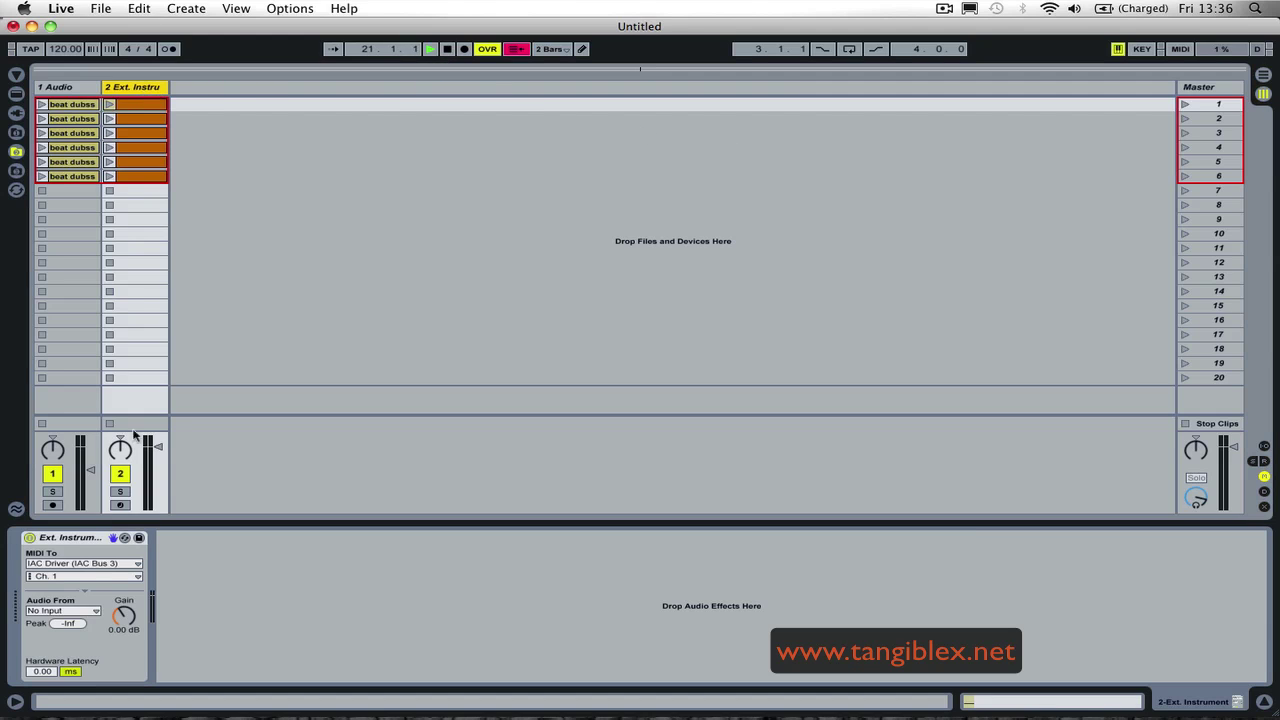
Step: Check the IAC Bus 3 input and output settings in the MIDI preferences, and close the preferences
left_click(61, 8)
left_click(86, 49)
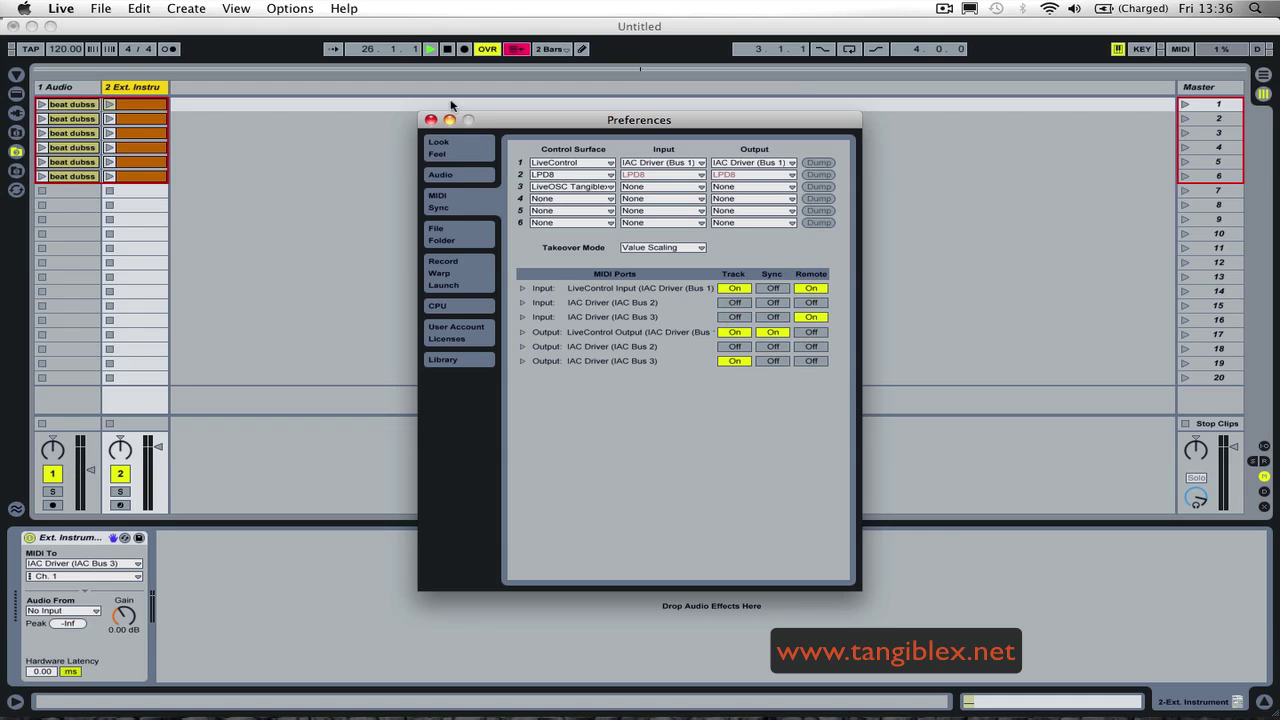
left_click(431, 120)
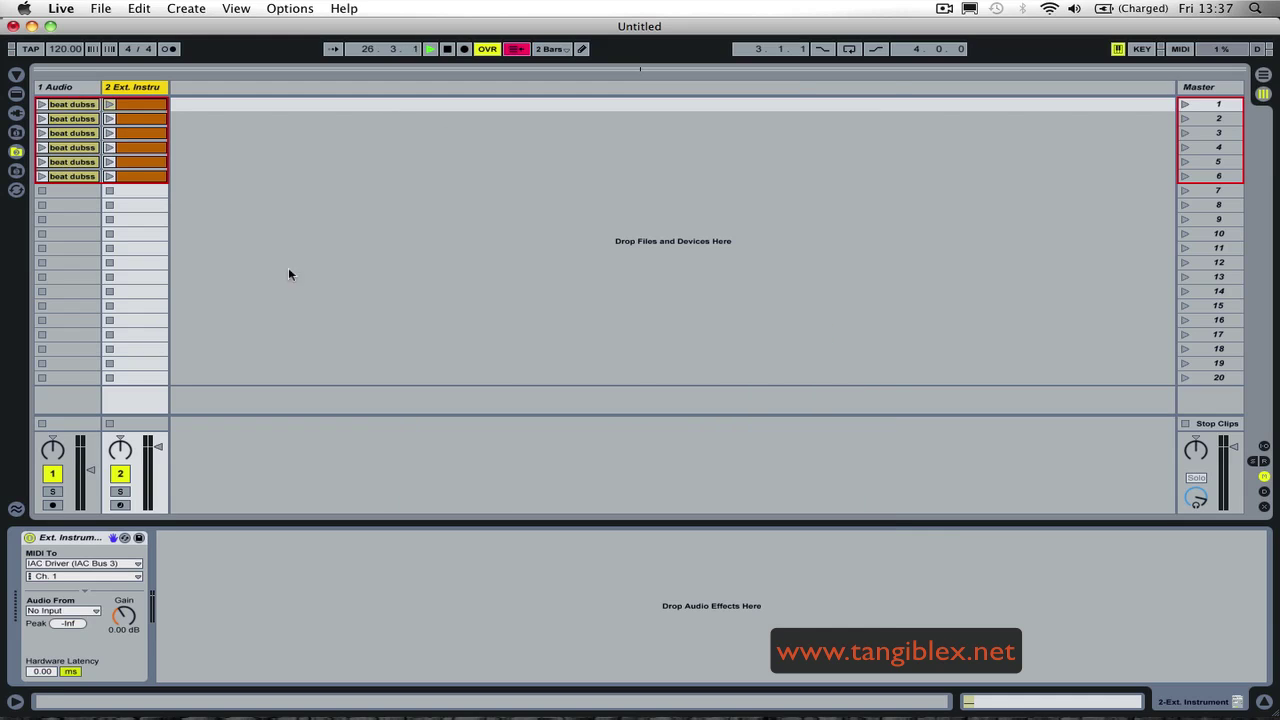
Step: Review the first MIDI clip's note and the MIDI mappings assigned to the six scenes
double_click(122, 106)
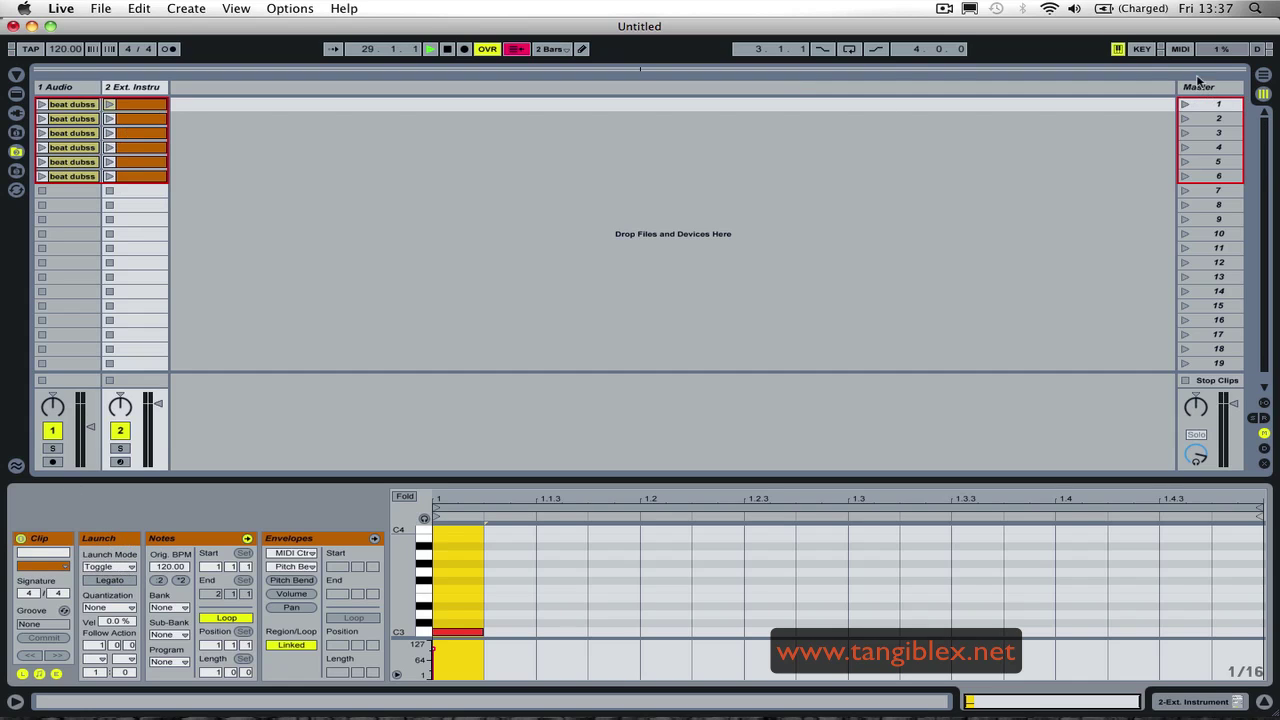
left_click(1180, 49)
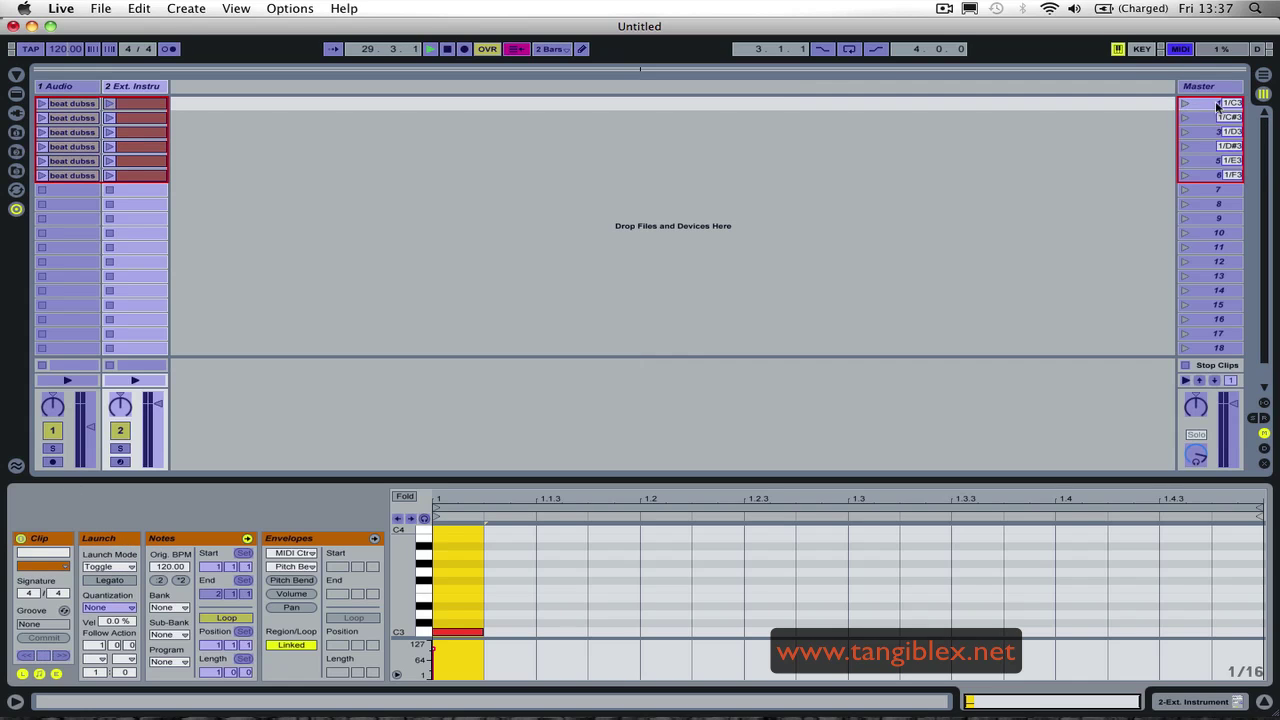
left_click(1180, 49)
left_click(290, 97)
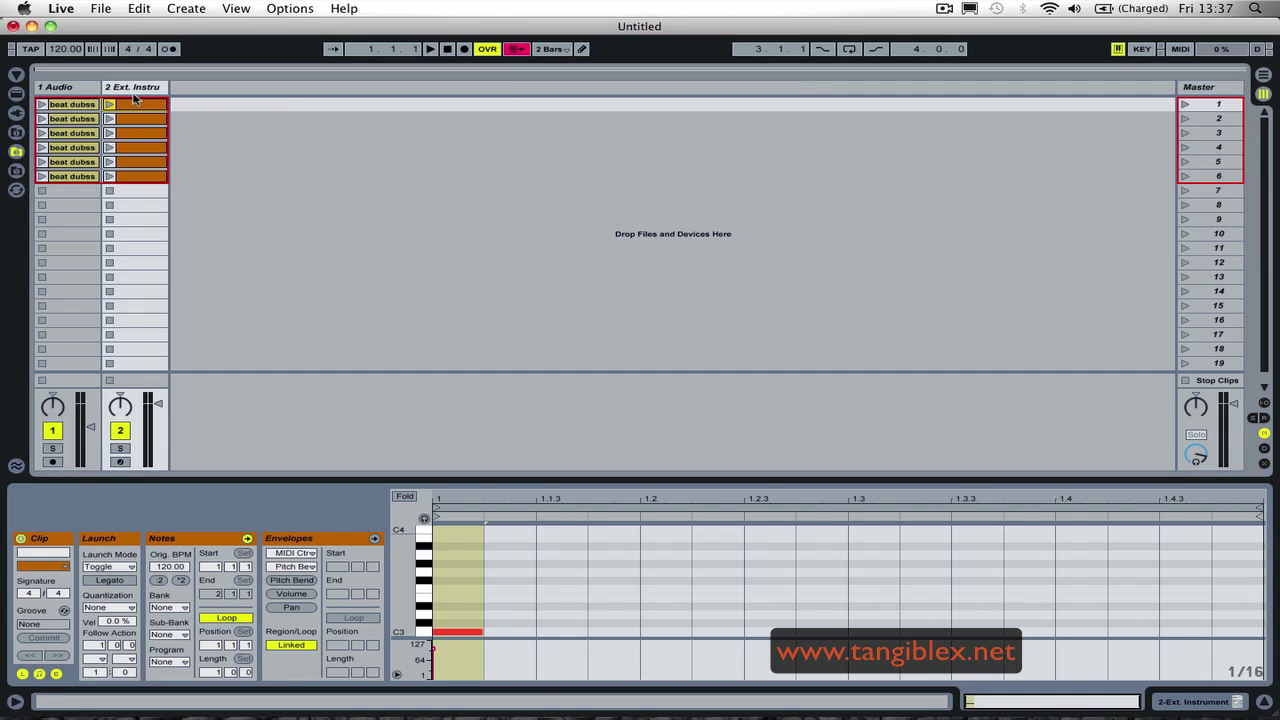
Step: Duplicate the audio track with its beat dubss clips three times to make four audio tracks
left_click(64, 88)
key("super+d")
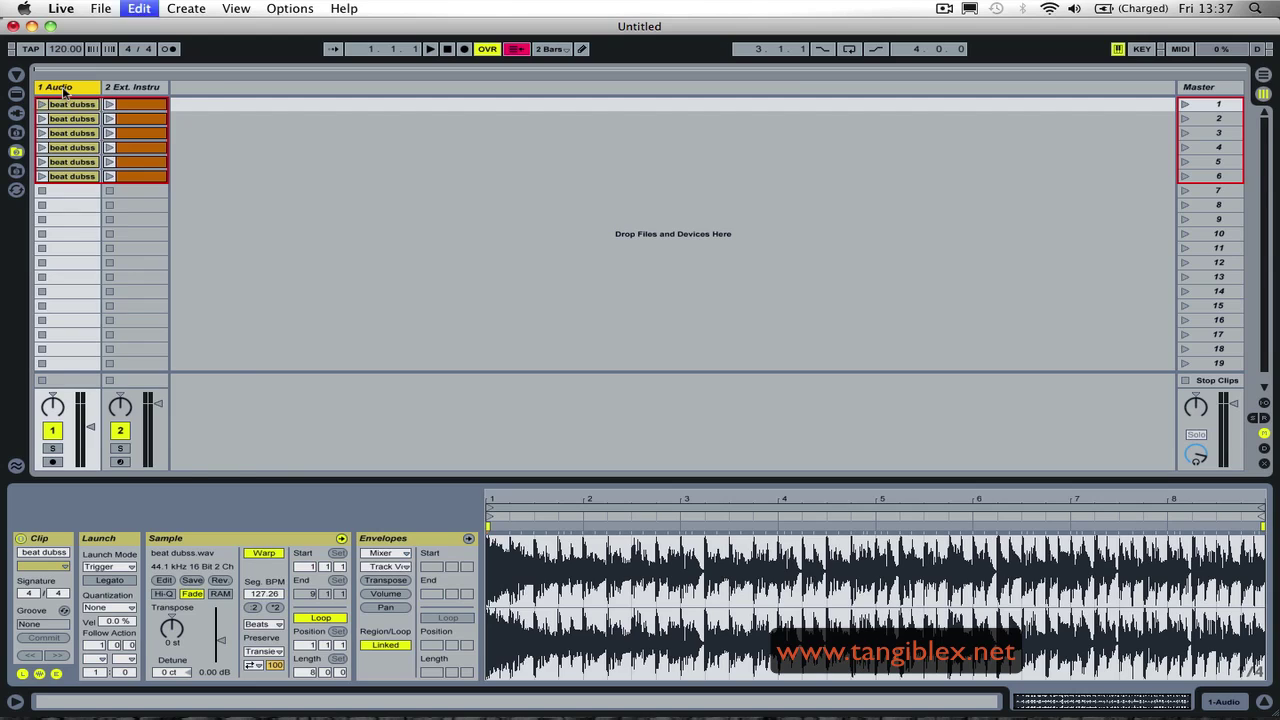
key("super+d")
key("super+d")
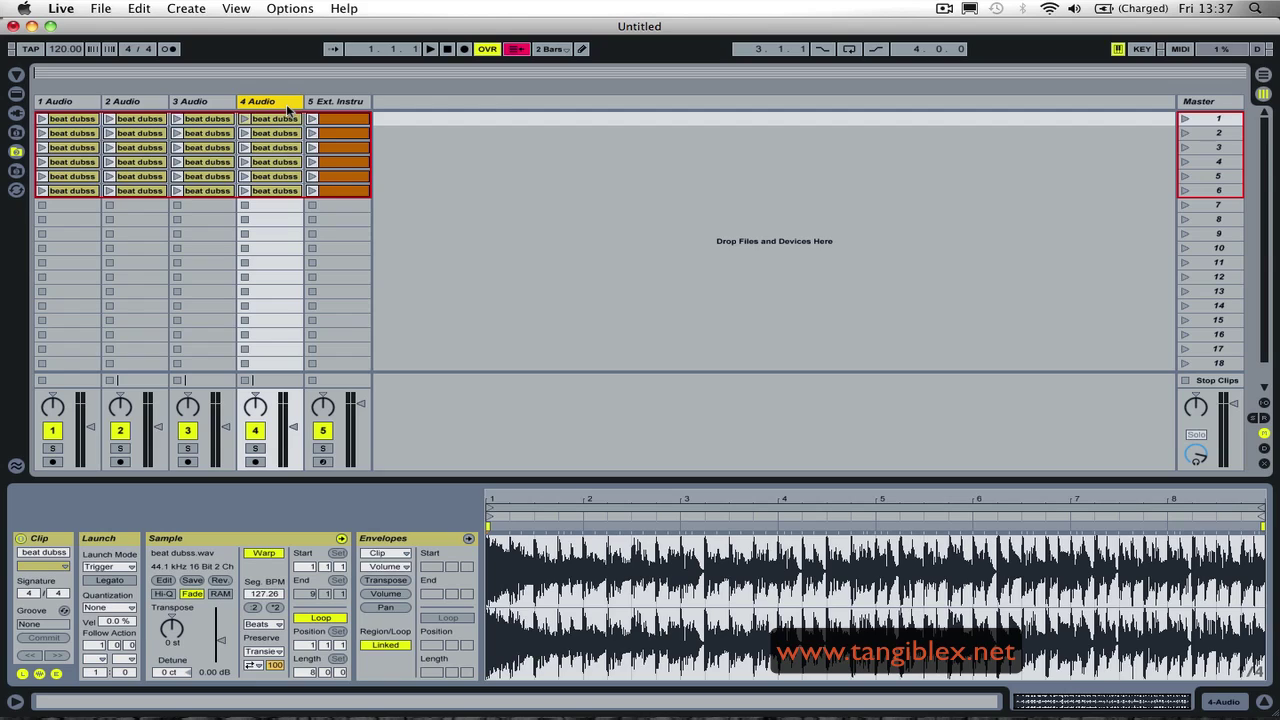
Step: Delete the MIDI note mappings from scenes 1 to 6
left_click(1215, 120)
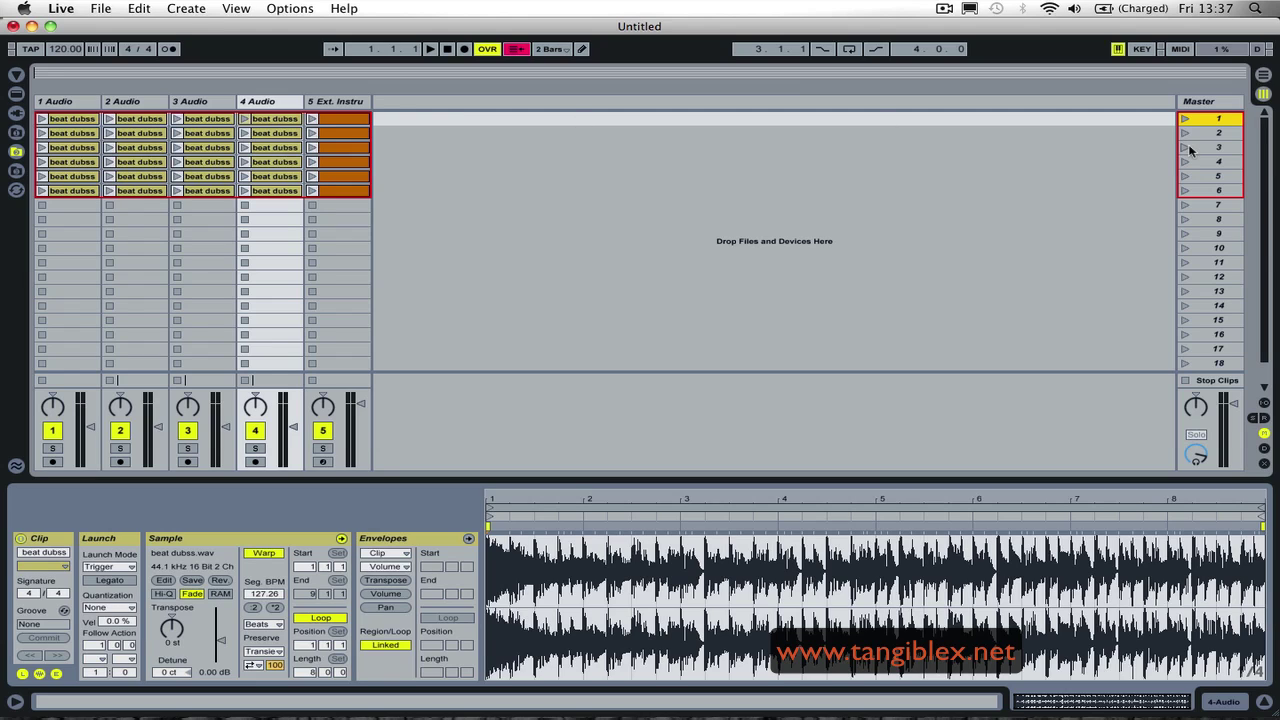
left_click(1180, 49)
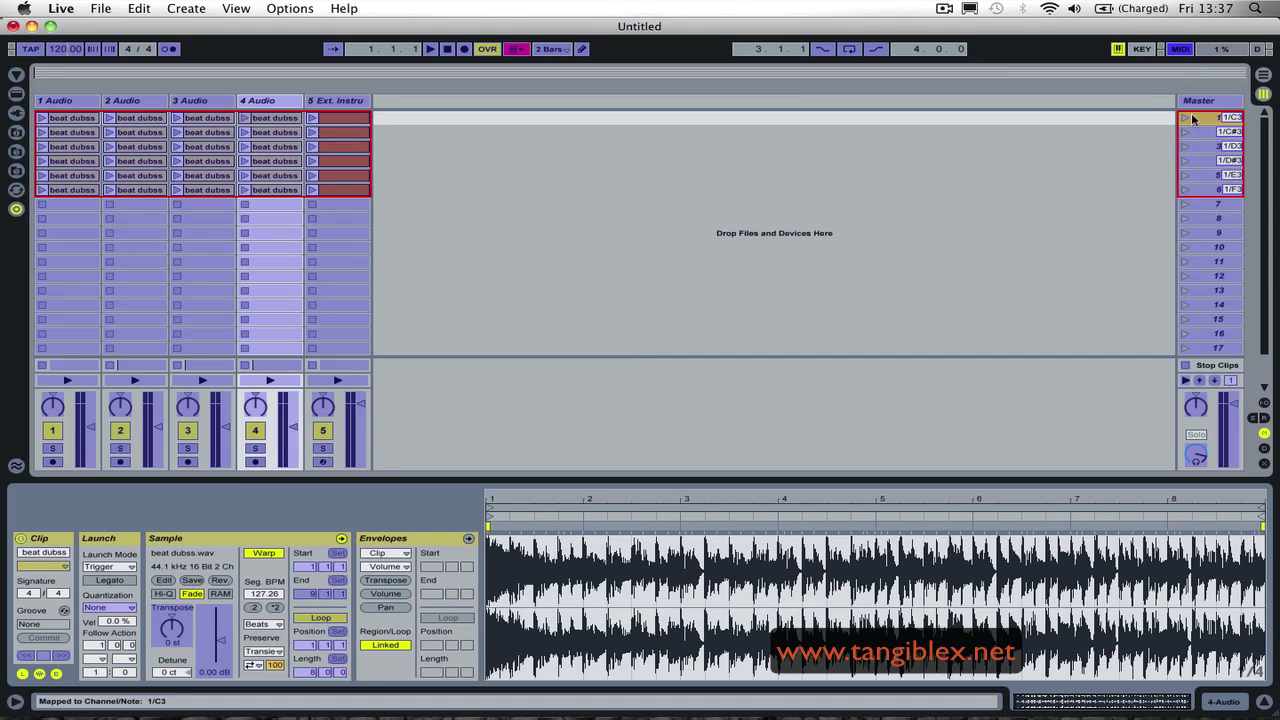
key("Delete")
left_click(1210, 133)
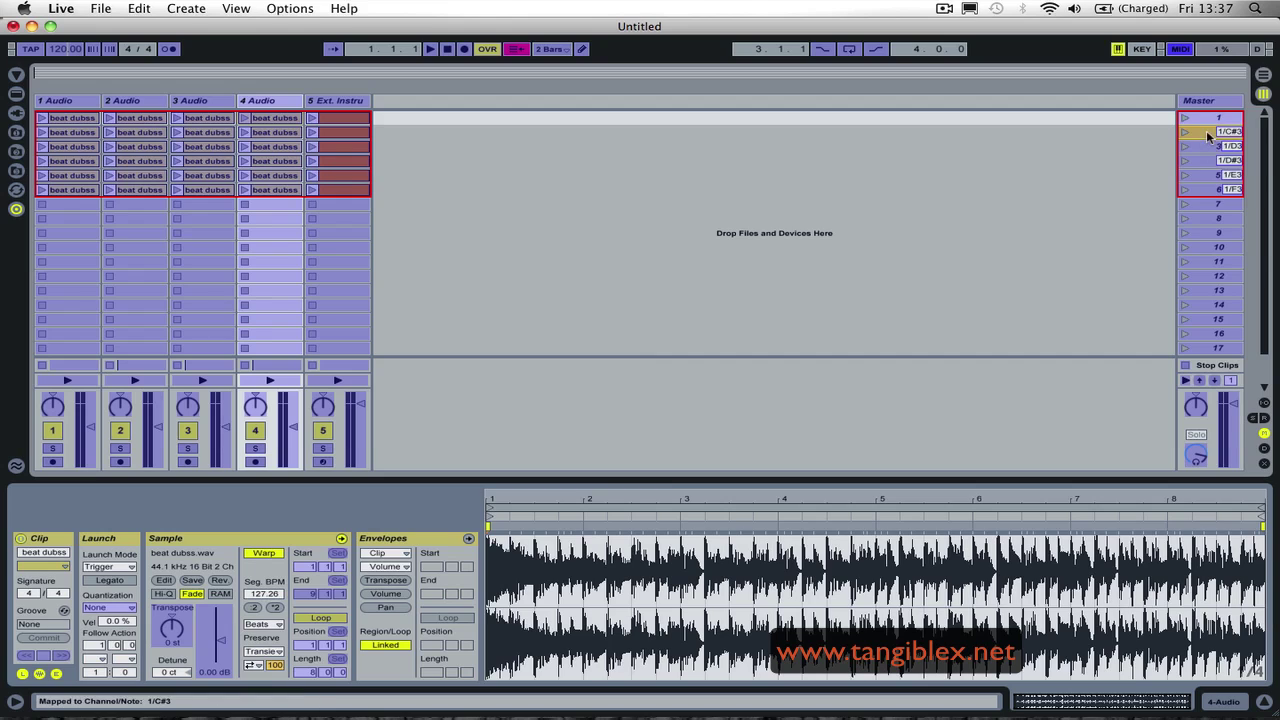
key("Delete")
left_click(1208, 148)
key("Delete")
left_click(1207, 161)
key("Delete")
left_click(1205, 175)
key("Delete")
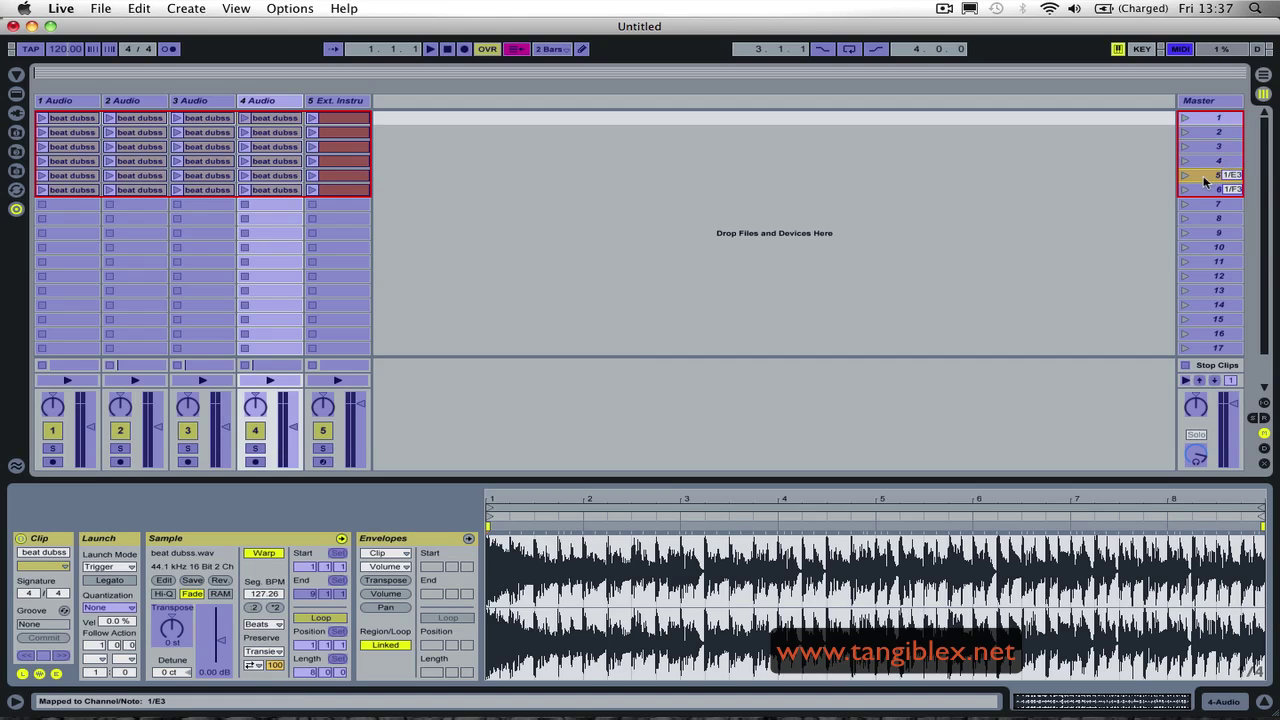
left_click(1210, 189)
key("Delete")
left_click(1216, 106)
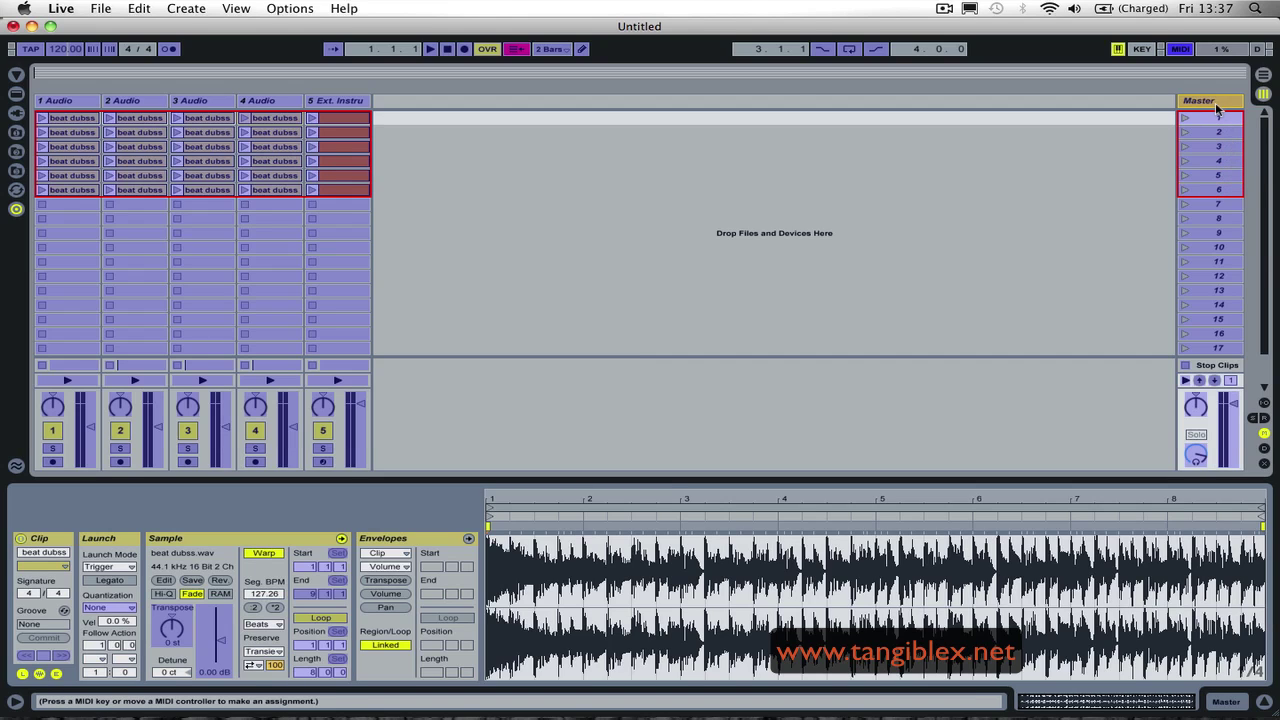
left_click(342, 118)
left_click(1184, 49)
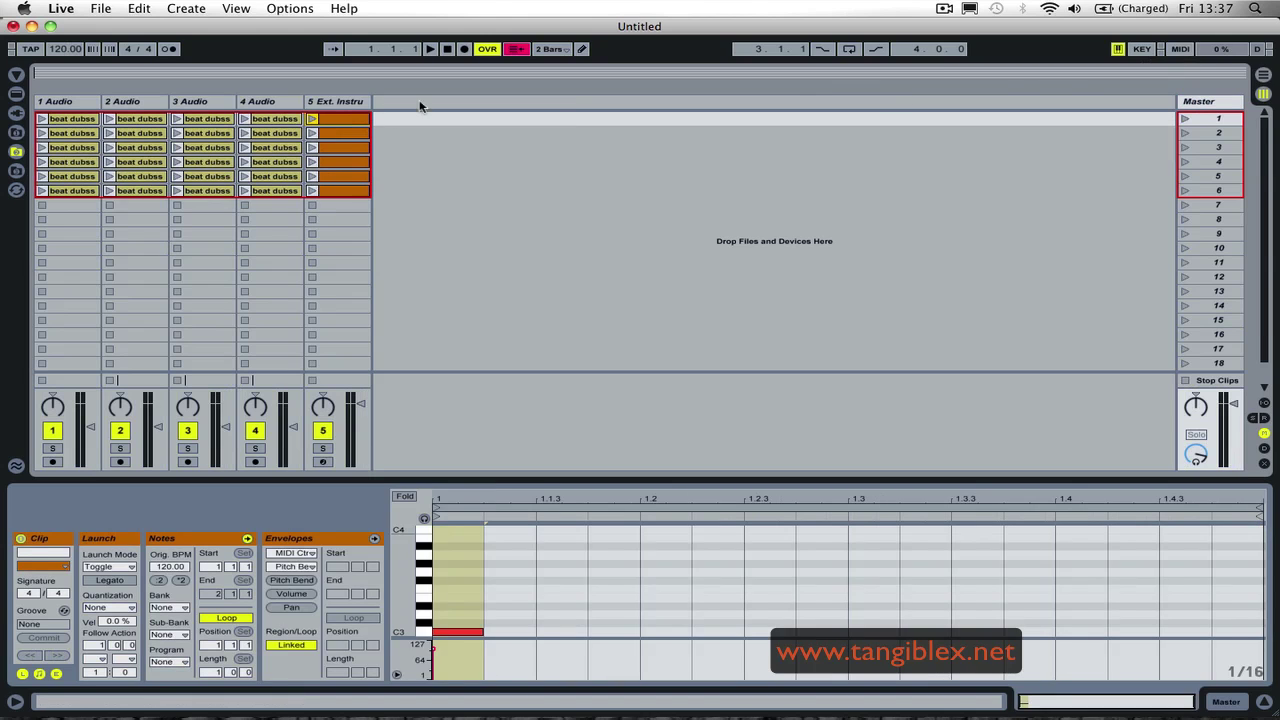
Step: Launch the first MIDI clip, map its C3 note to the scene 1 clips of all four audio tracks, and stop playback
left_click(313, 119)
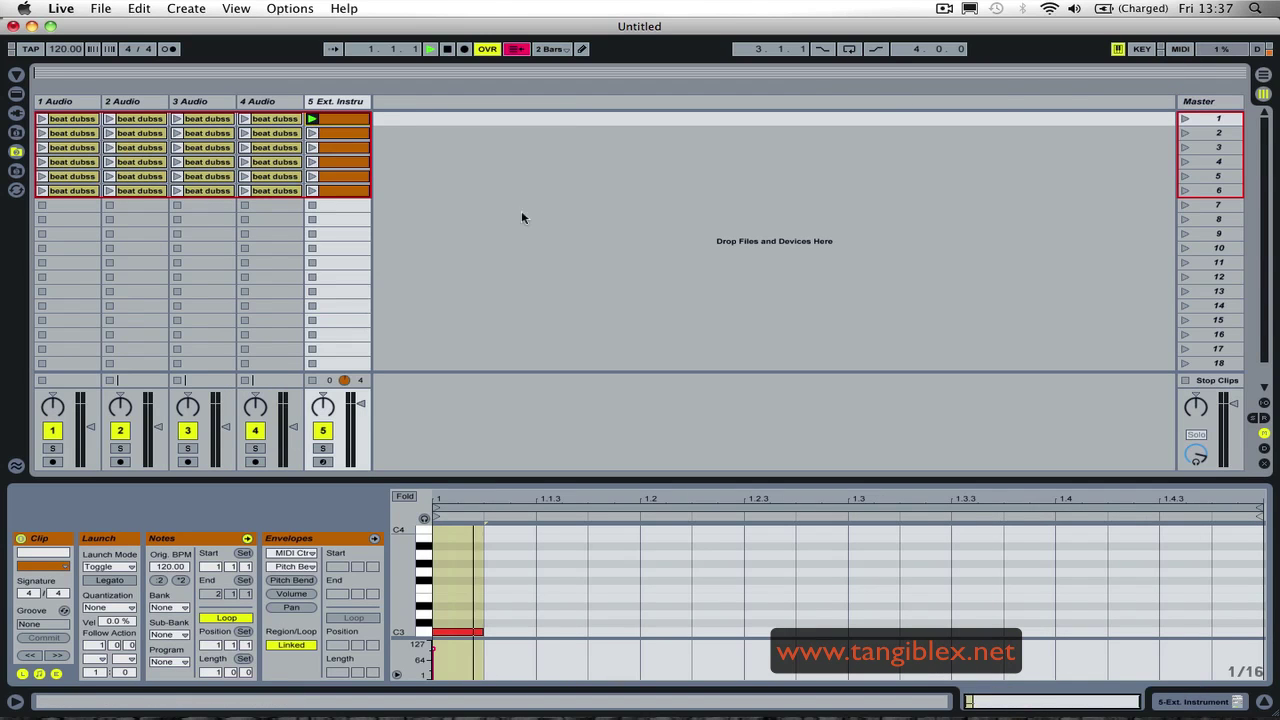
left_click(1180, 50)
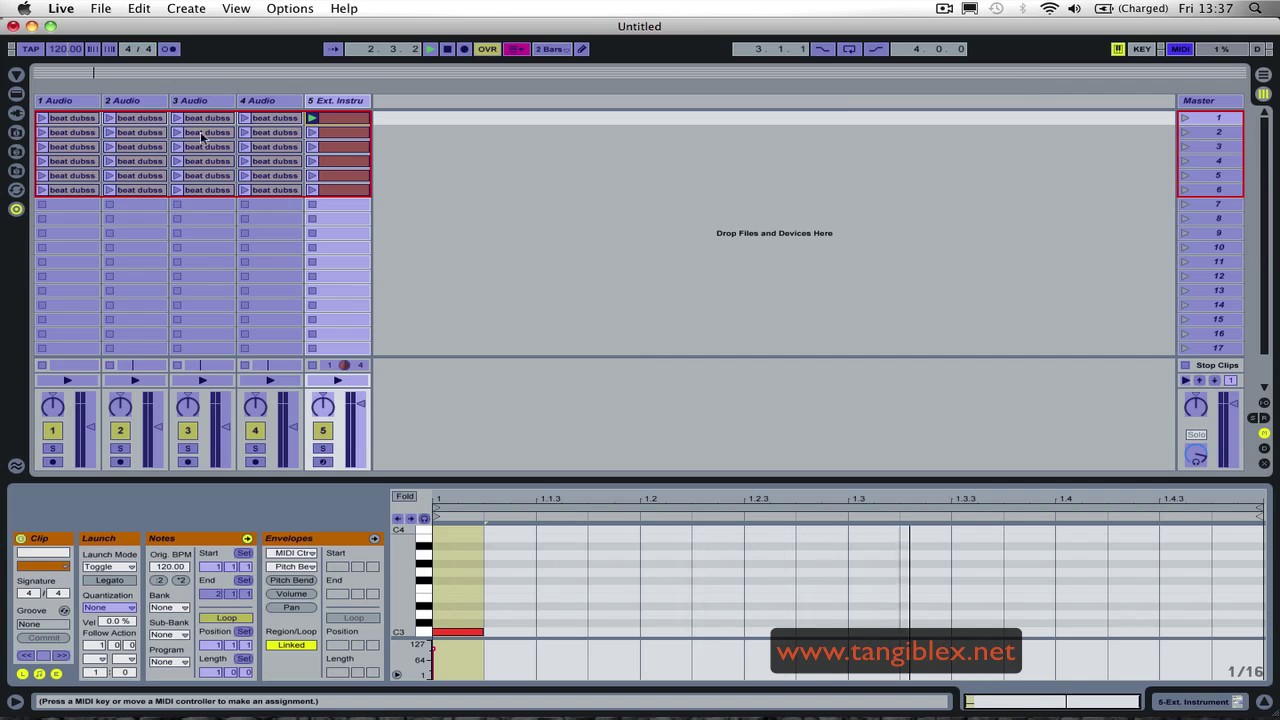
left_click(270, 120)
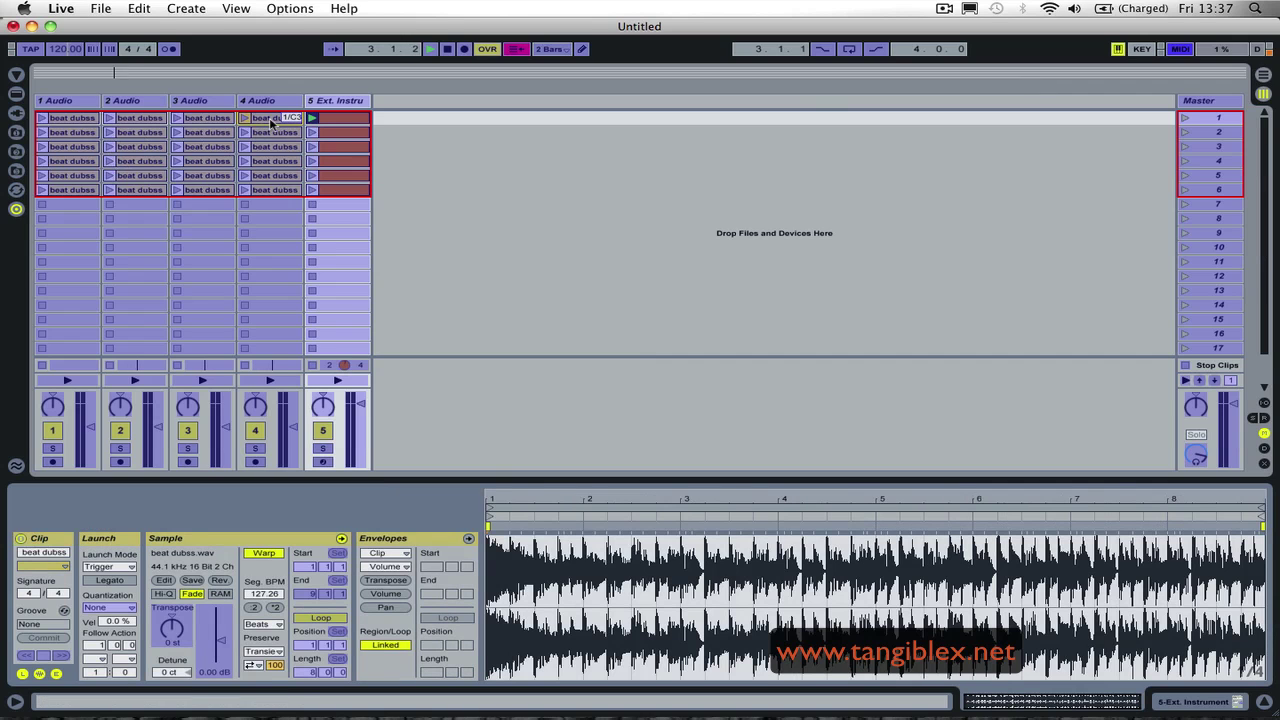
left_click(207, 120)
left_click(72, 120)
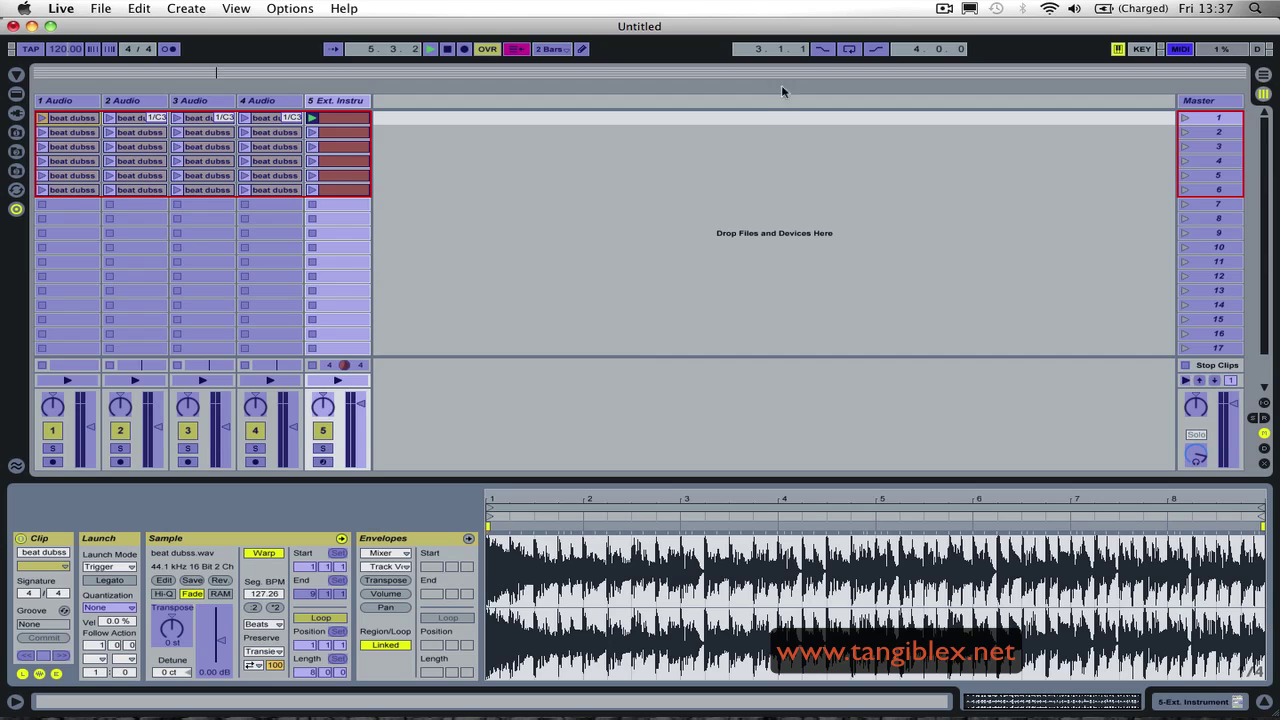
left_click(1181, 49)
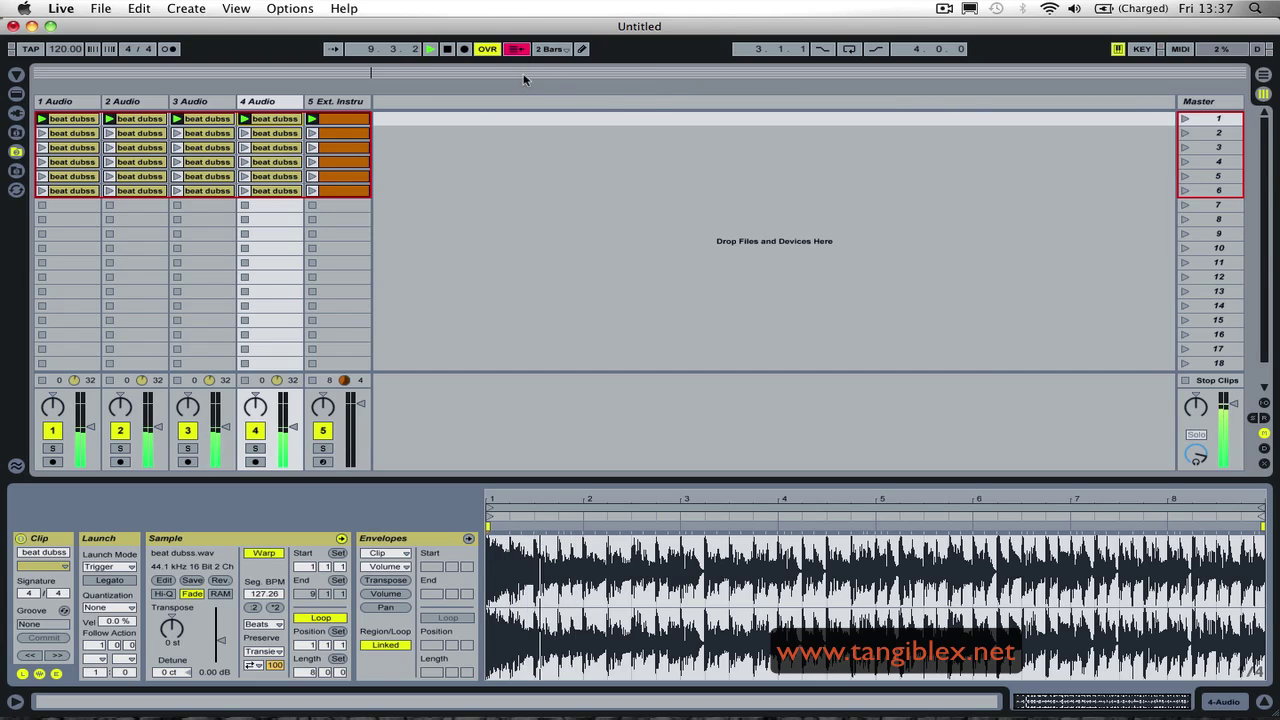
left_click(448, 50)
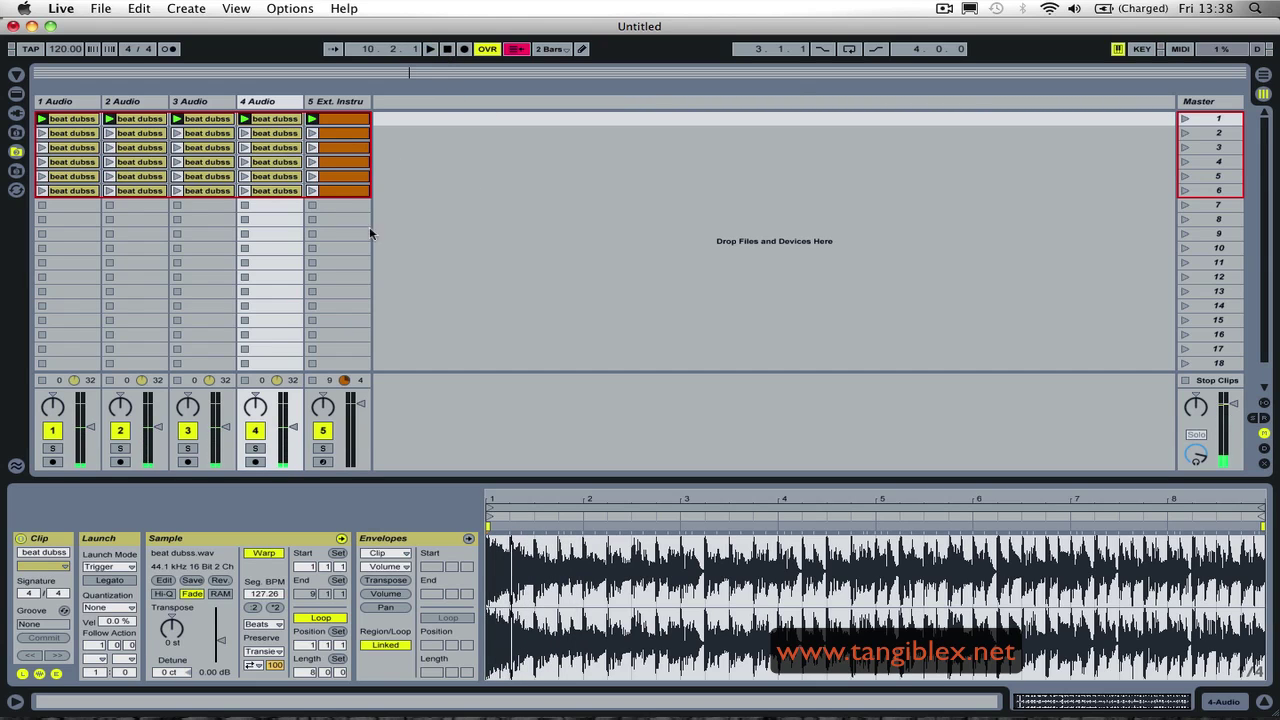
Step: Set the launch mode of all six MIDI clips on the external instrument track to Trigger
left_click(341, 121)
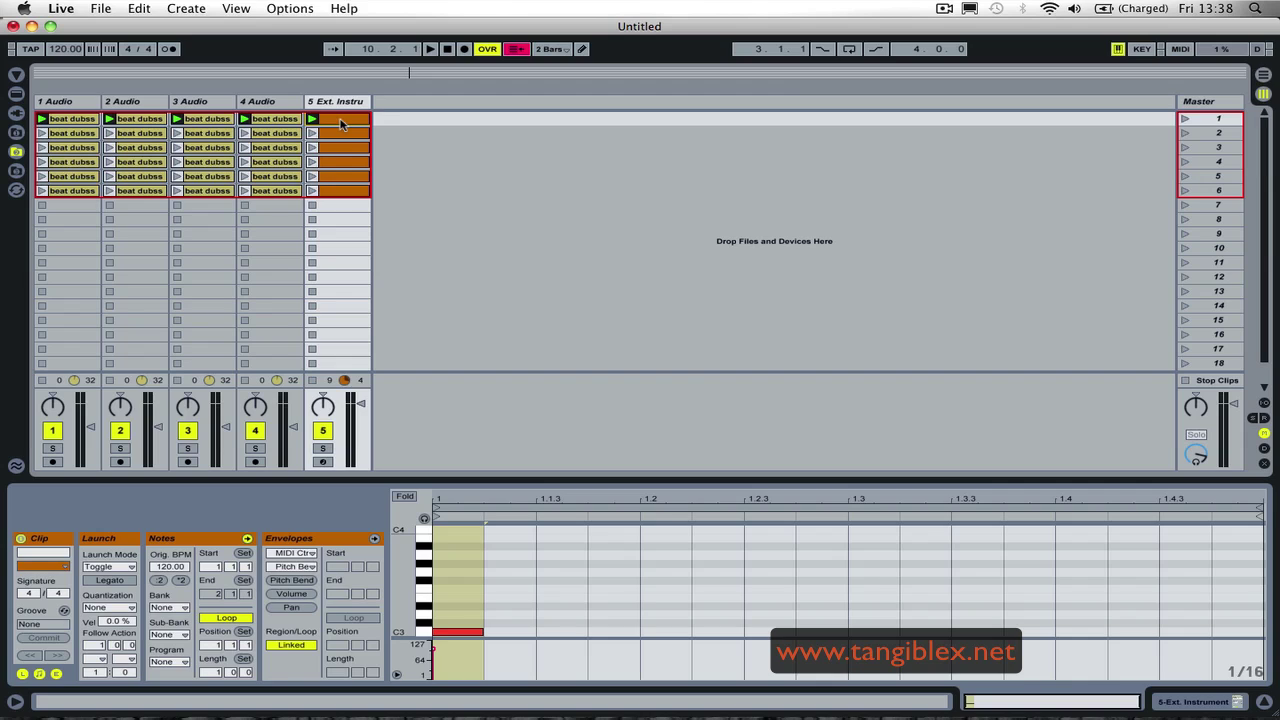
left_click(343, 192, "shift")
left_click(109, 566)
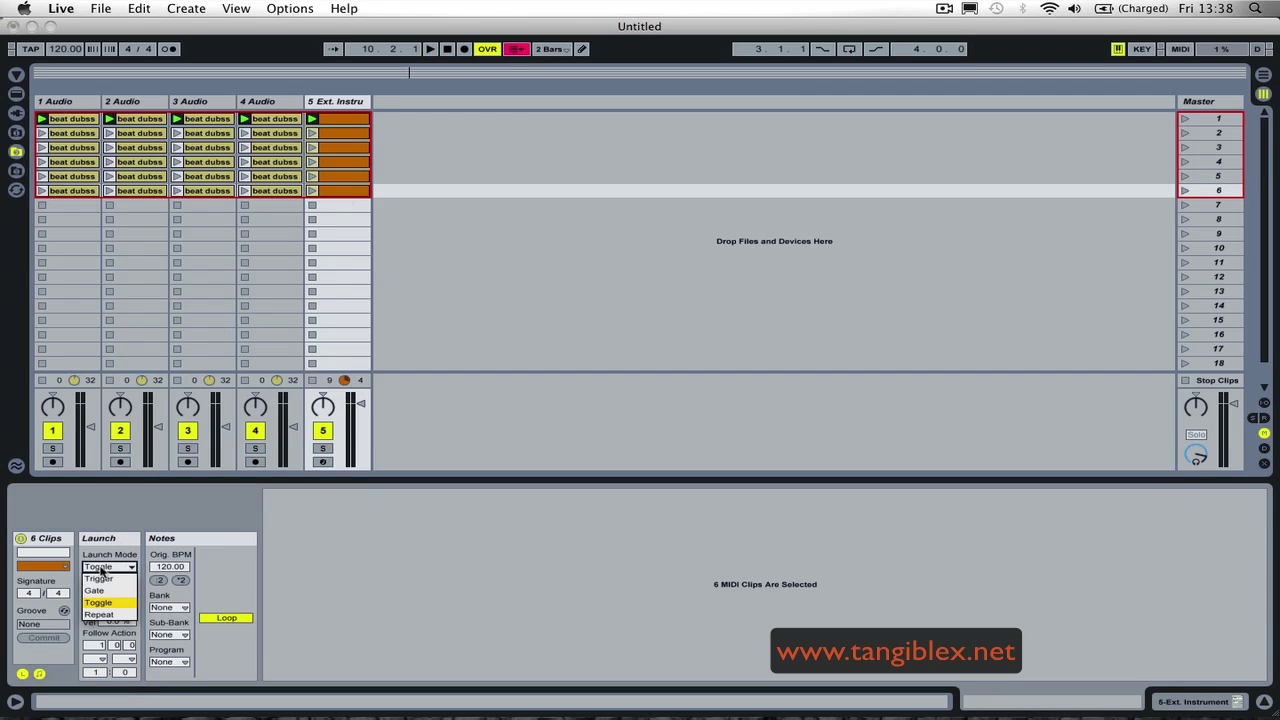
left_click(105, 576)
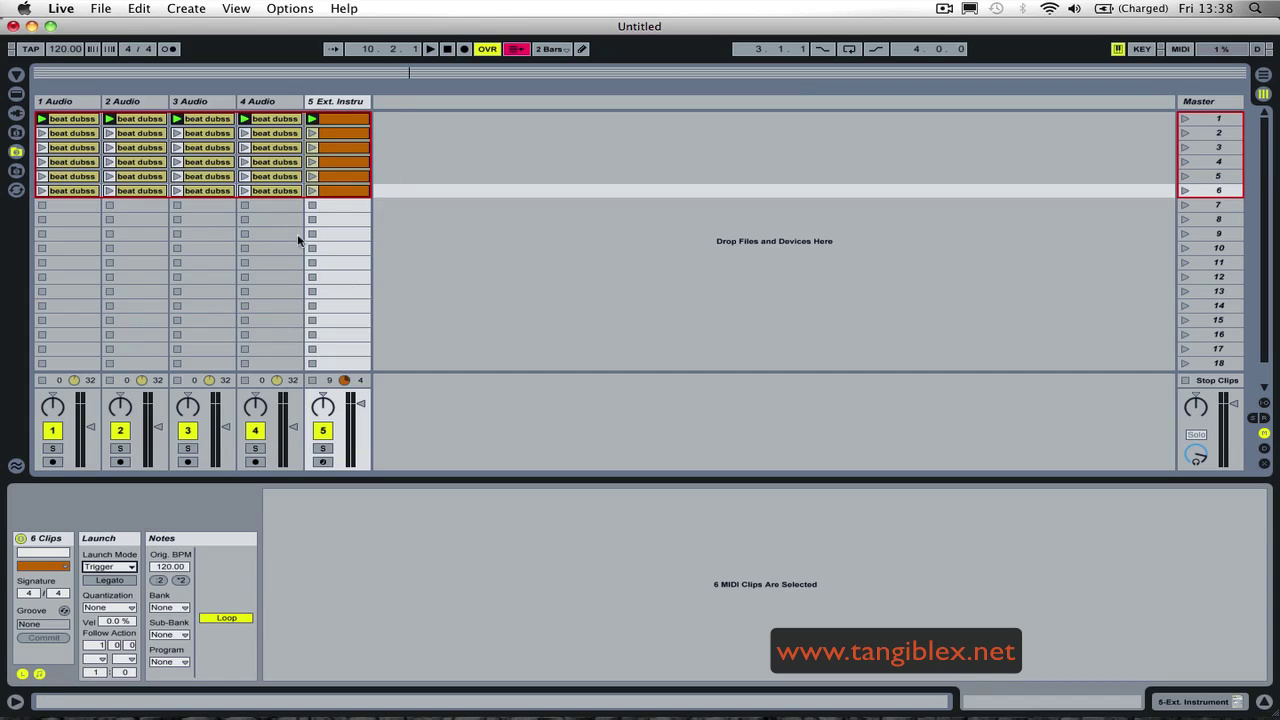
Step: Switch looping off and back on for the six MIDI clips, and stop the external instrument track's clip
left_click(227, 618)
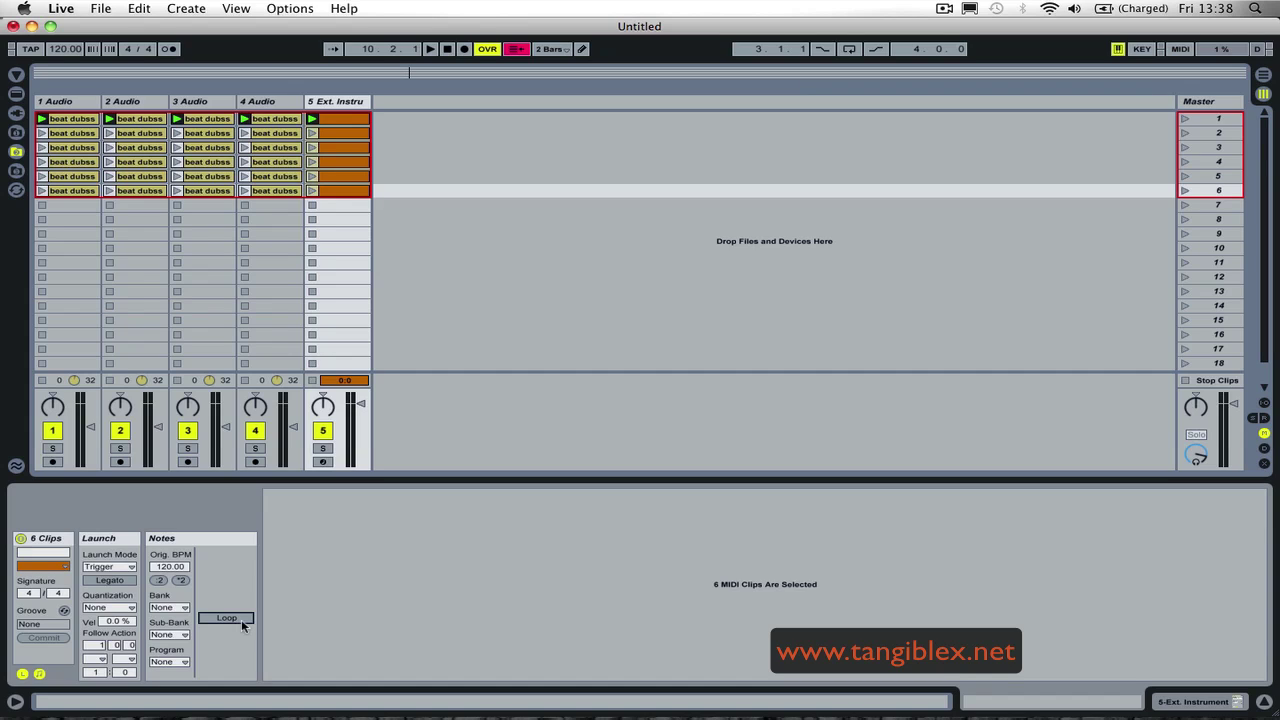
left_click(227, 618)
left_click(312, 381)
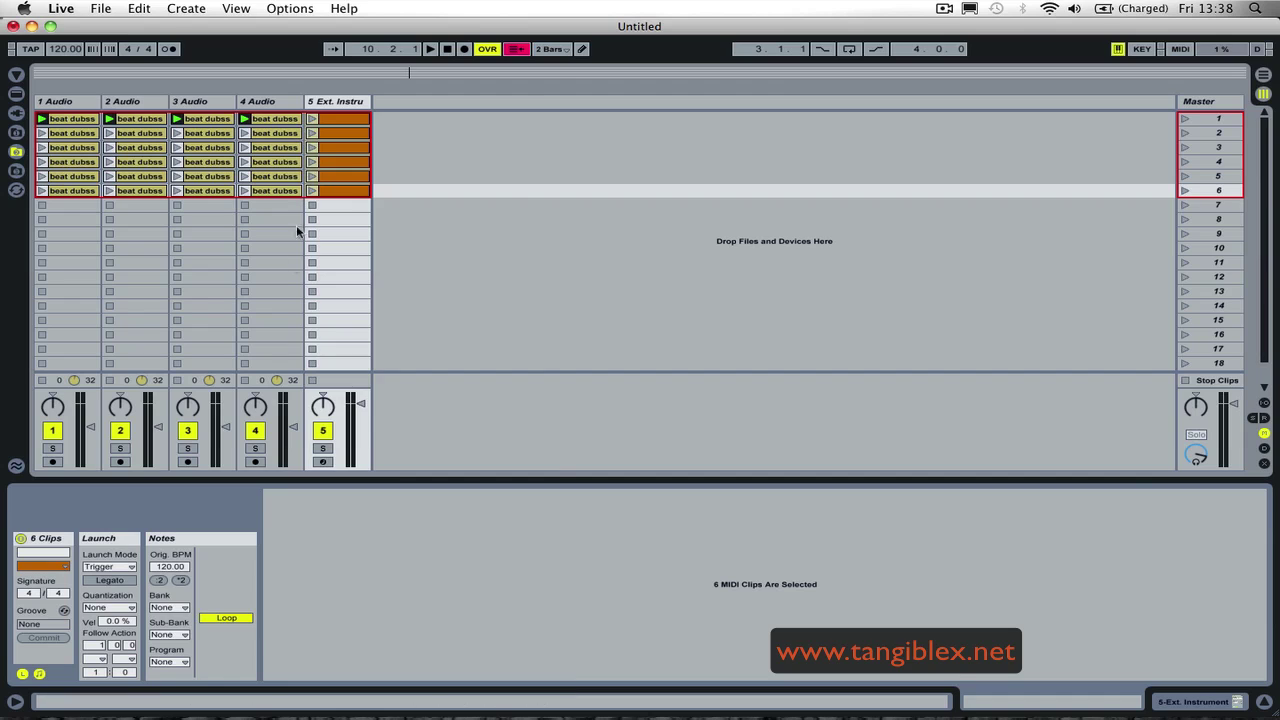
Step: Stop all clips, launch the second MIDI clip, and map its C#3 note to the scene 2 clips of all four audio tracks
left_click(1186, 381)
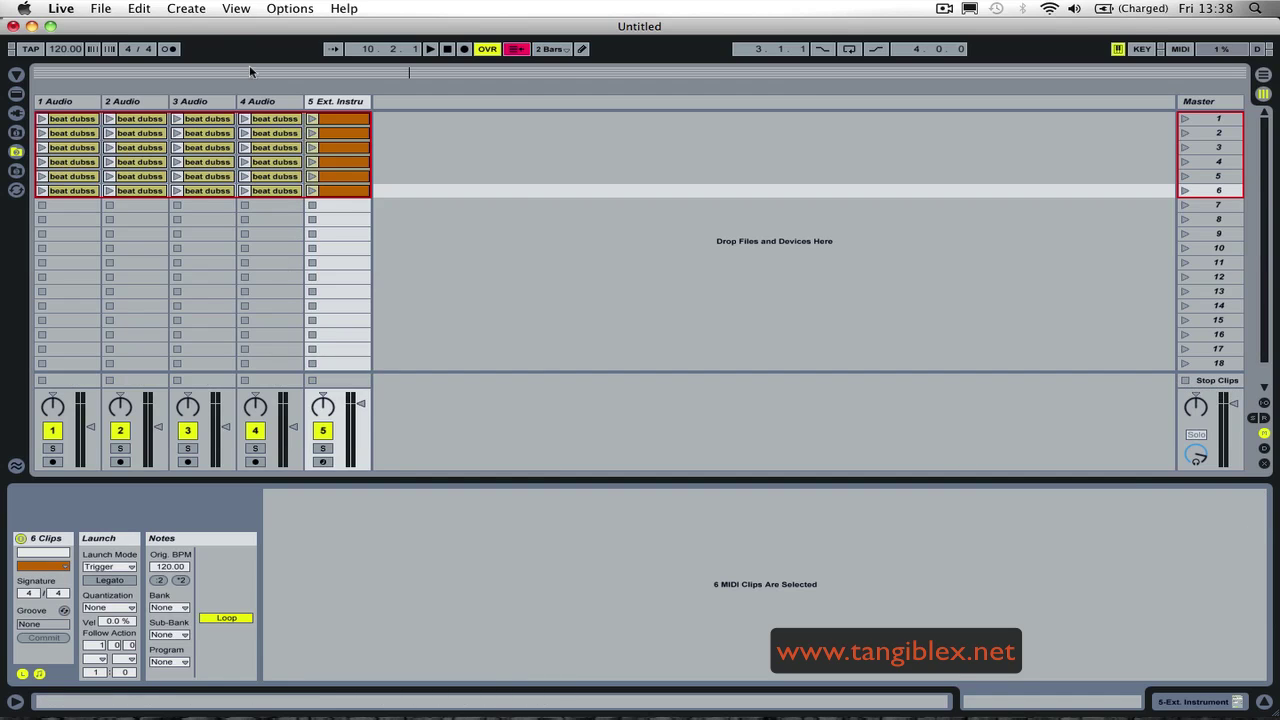
left_click(312, 133)
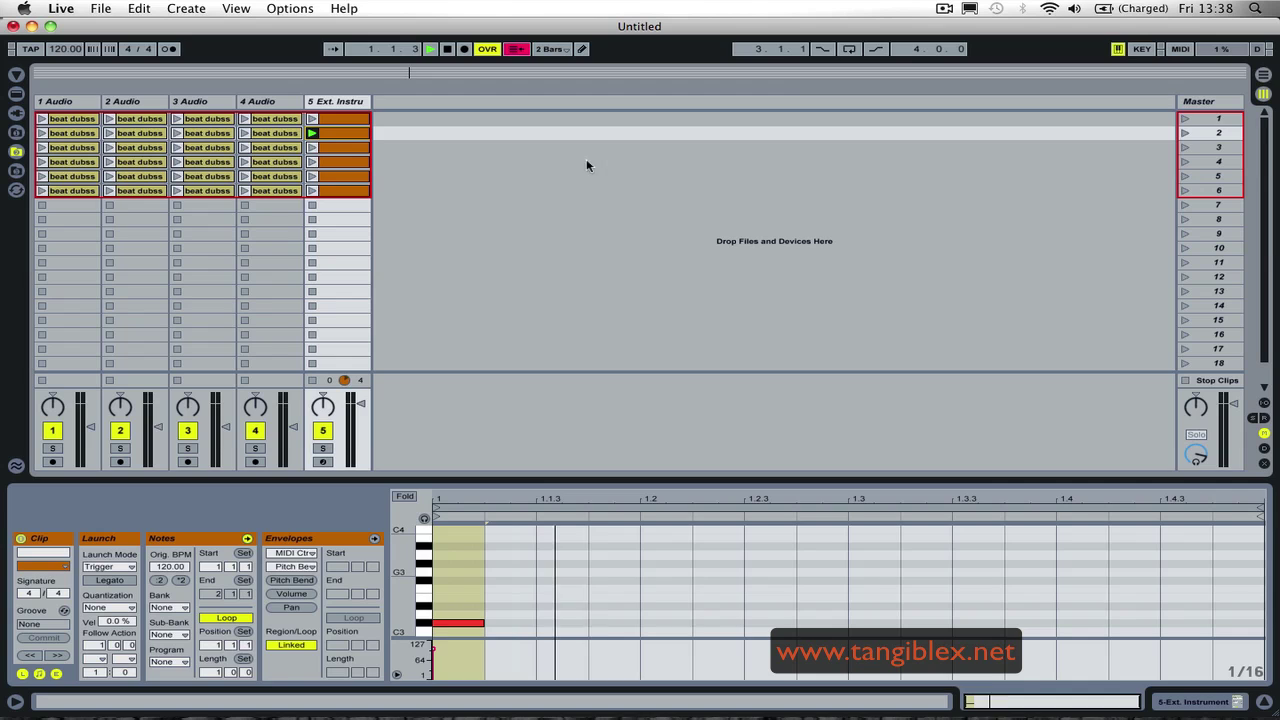
left_click(1200, 136)
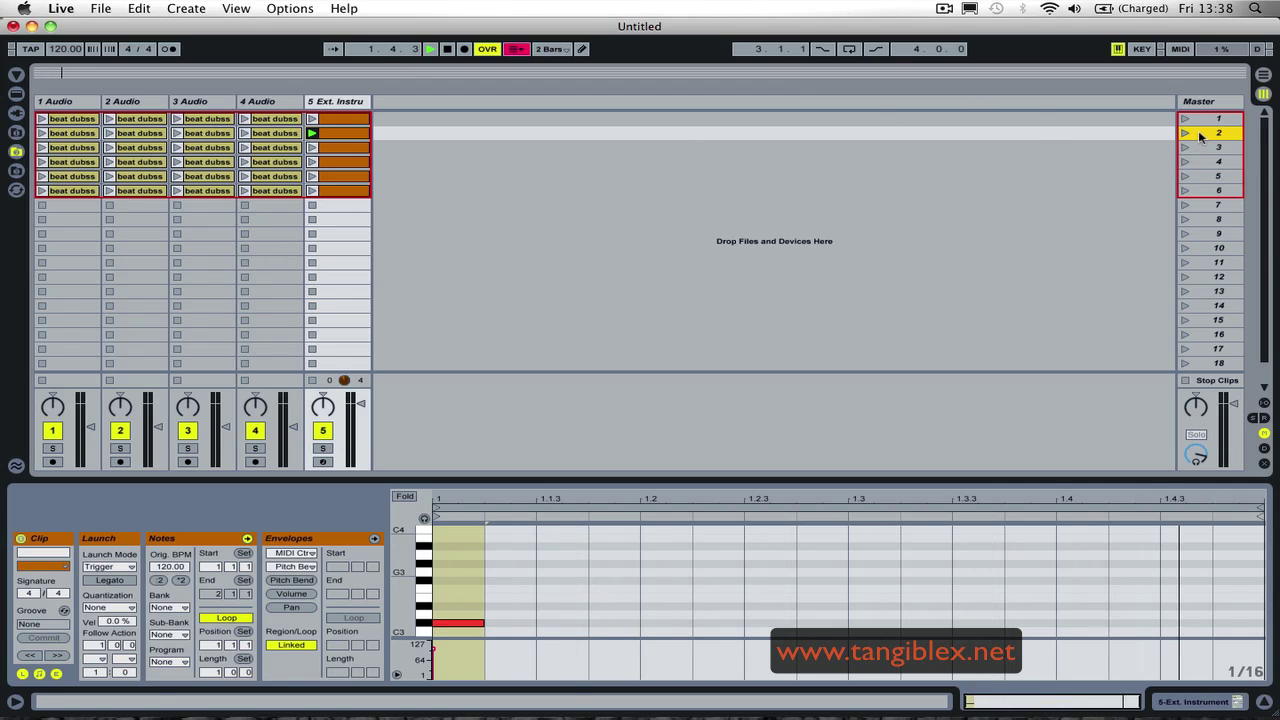
left_click(244, 133)
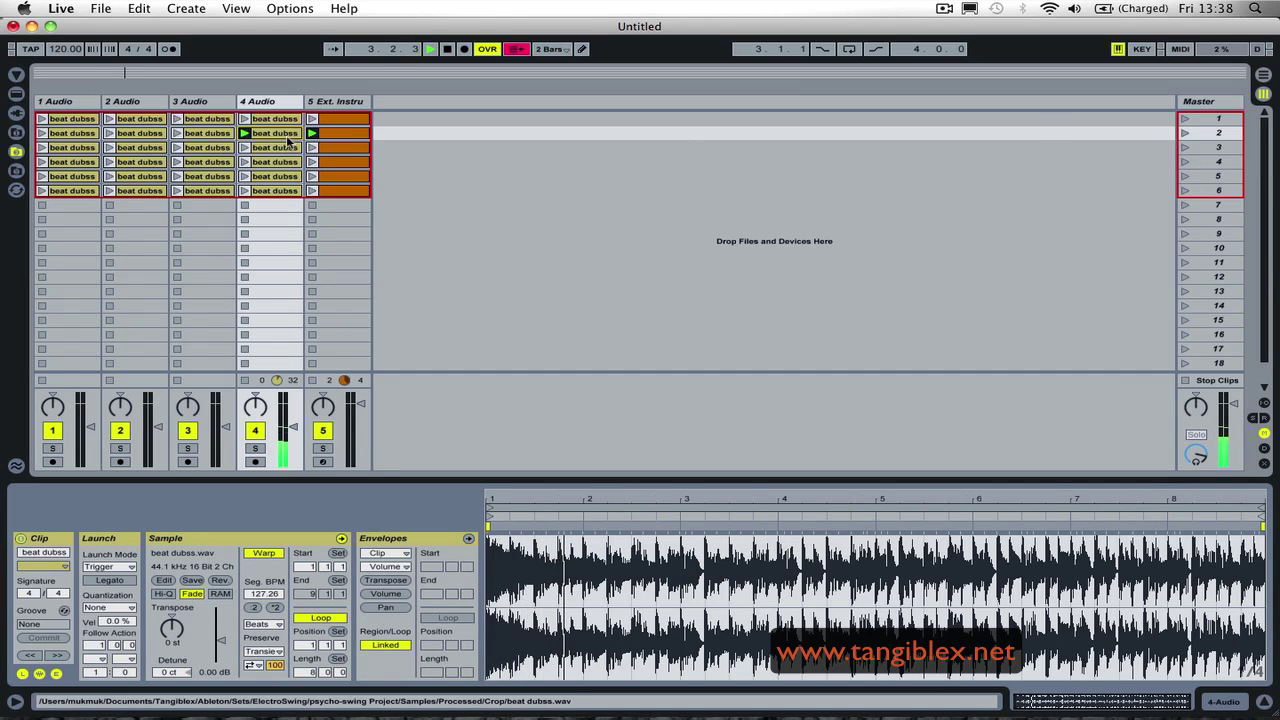
left_click(1180, 48)
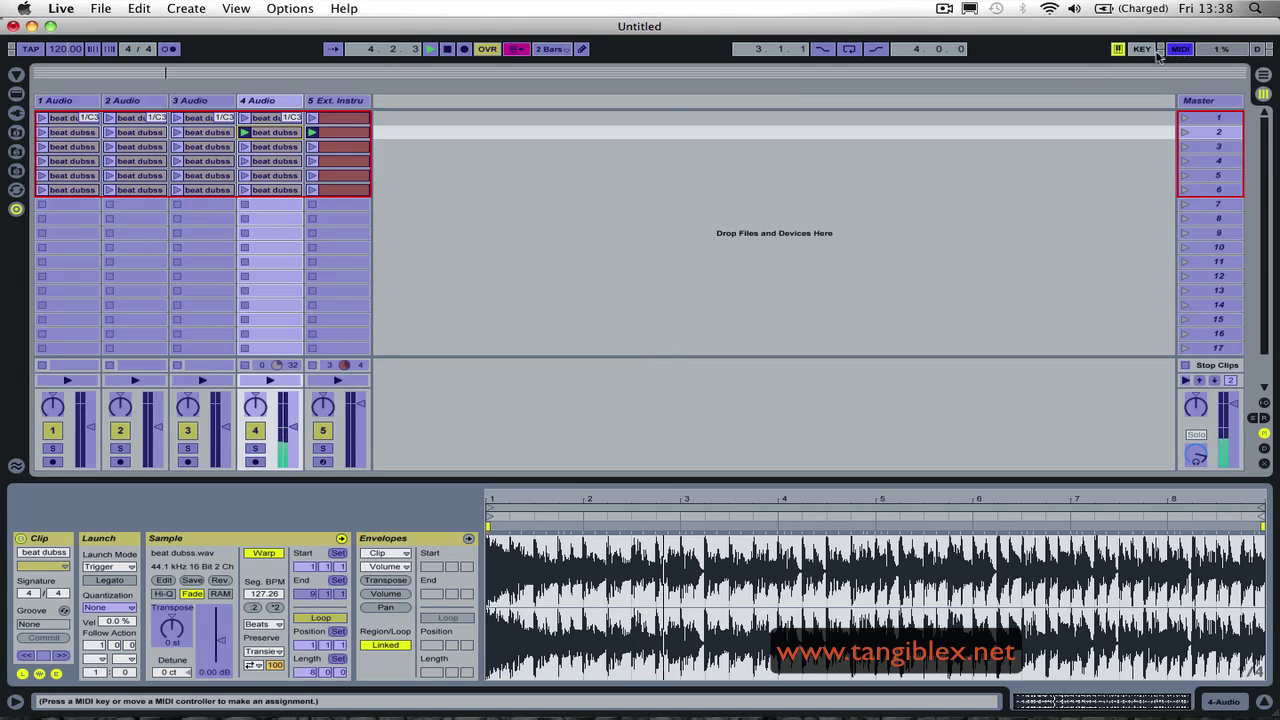
left_click(212, 139)
left_click(136, 139)
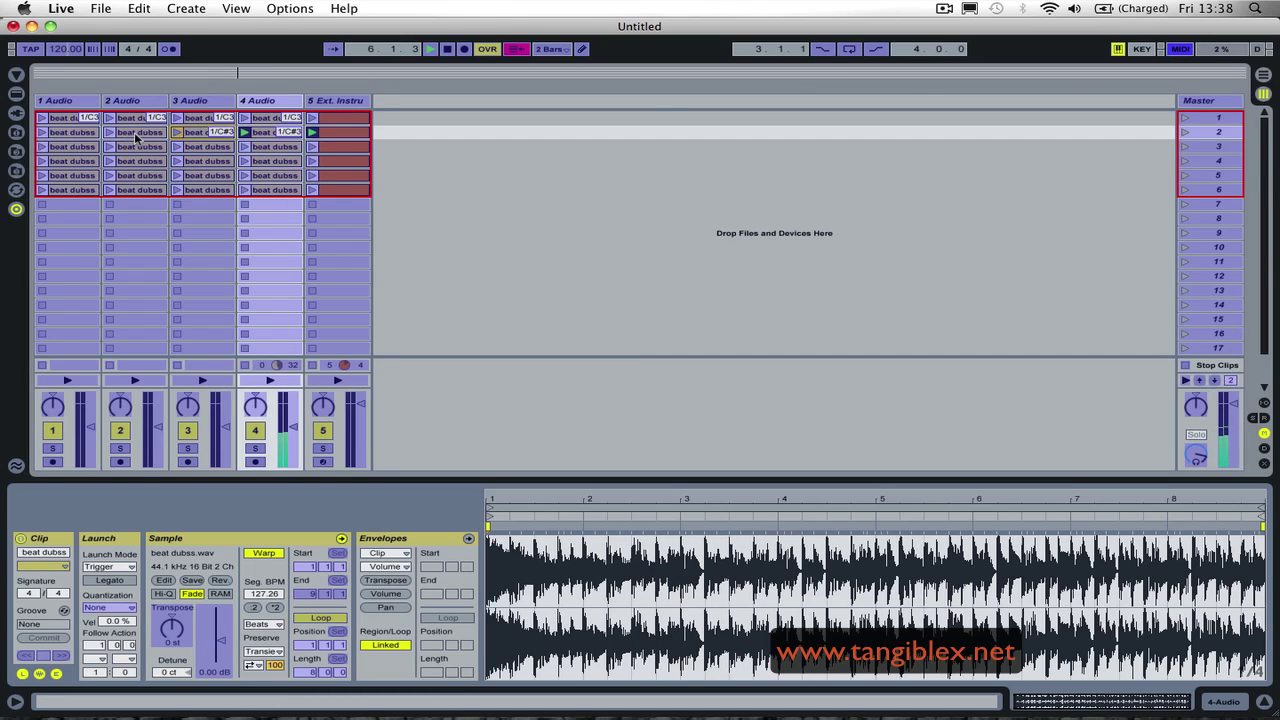
left_click(70, 136)
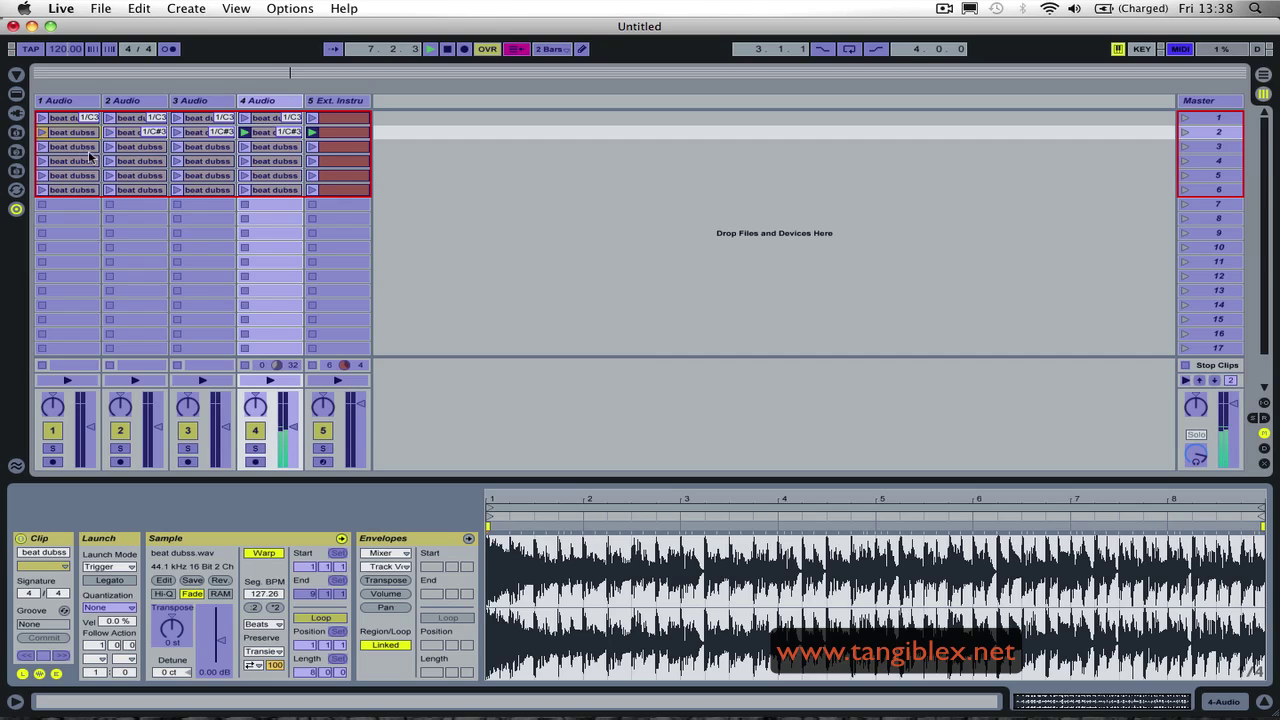
left_click(1181, 49)
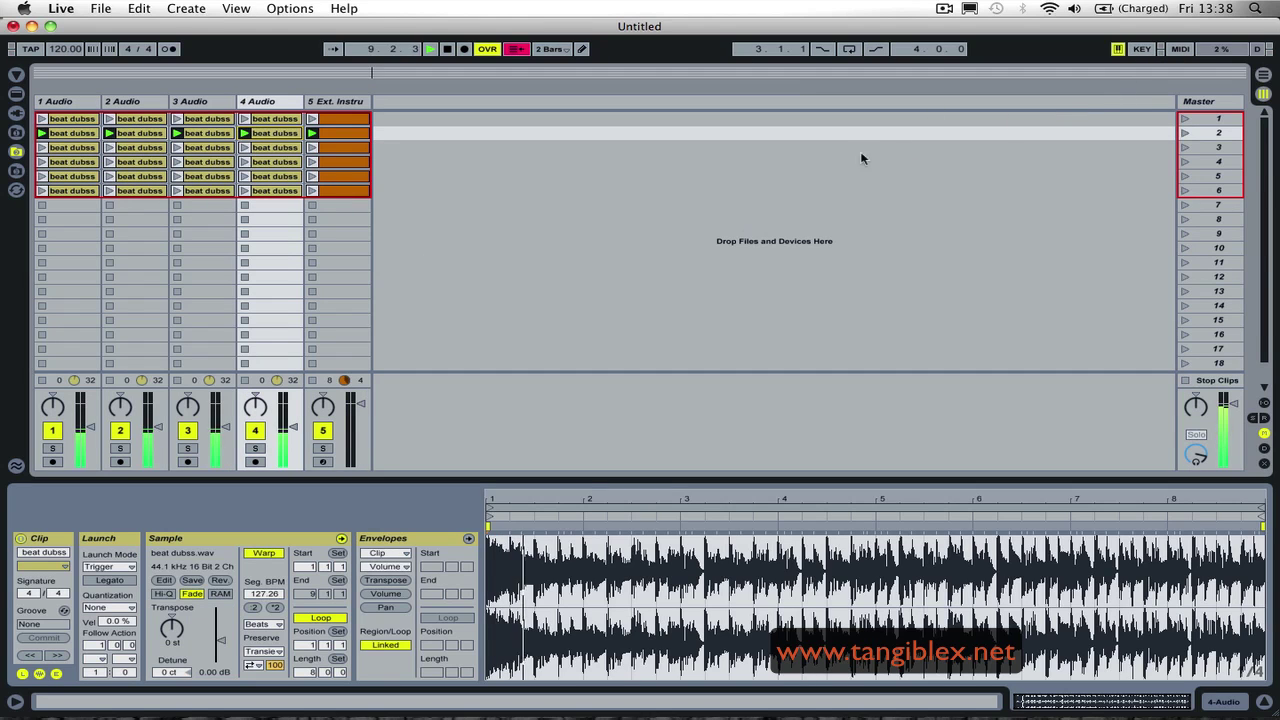
Step: Mute audio tracks 1 to 4
left_click(255, 431)
left_click(187, 431)
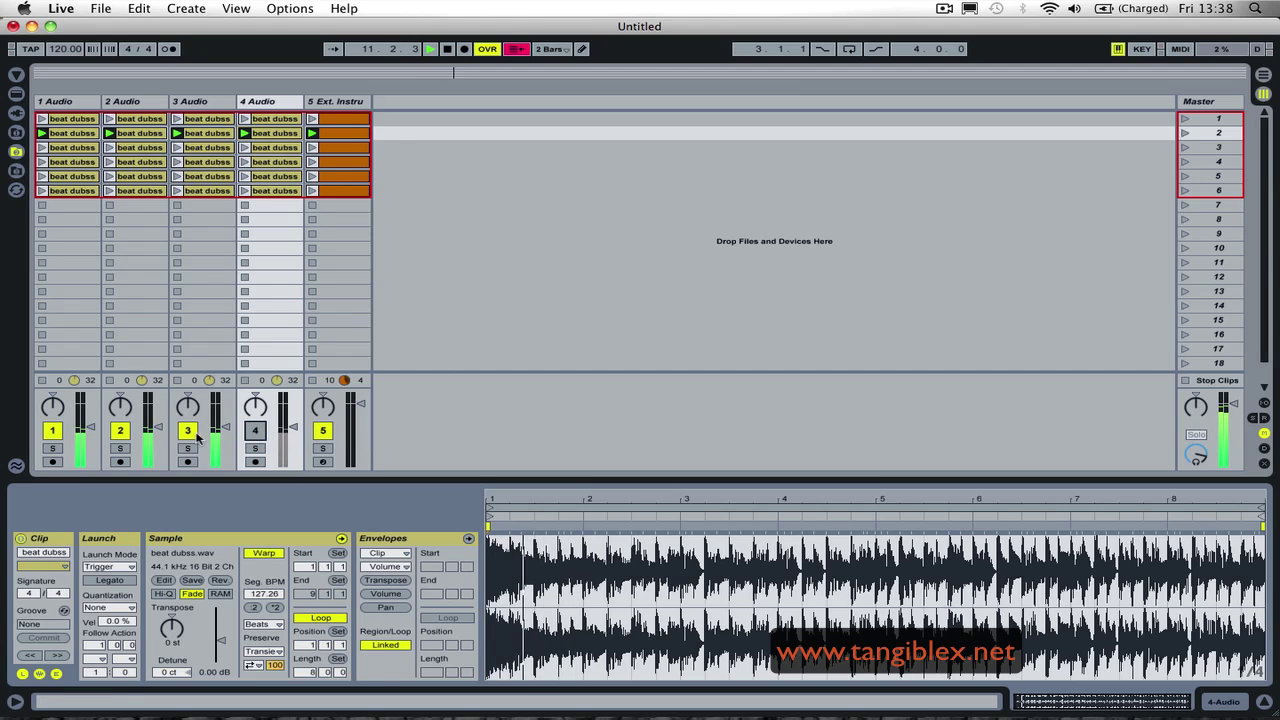
left_click(120, 431)
left_click(52, 431)
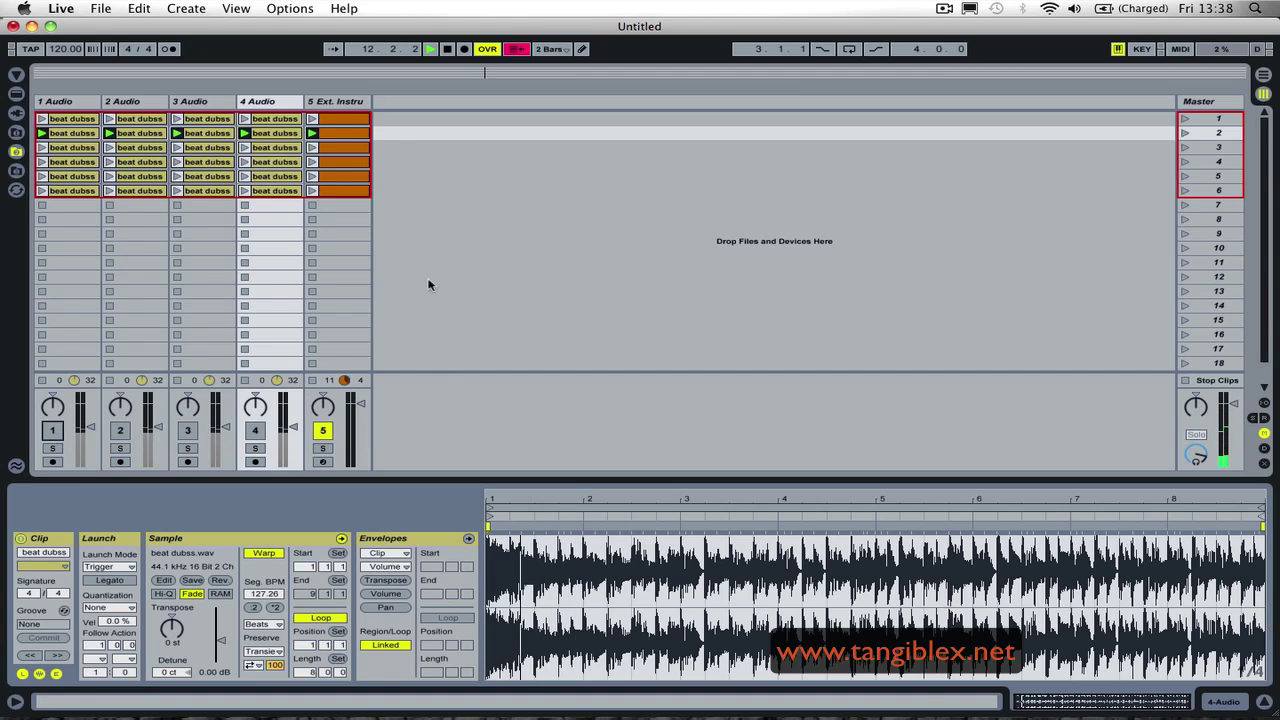
Step: Alternate between launching the first and second MIDI clips to test the mapped audio clips, and stop all clips
left_click(312, 120)
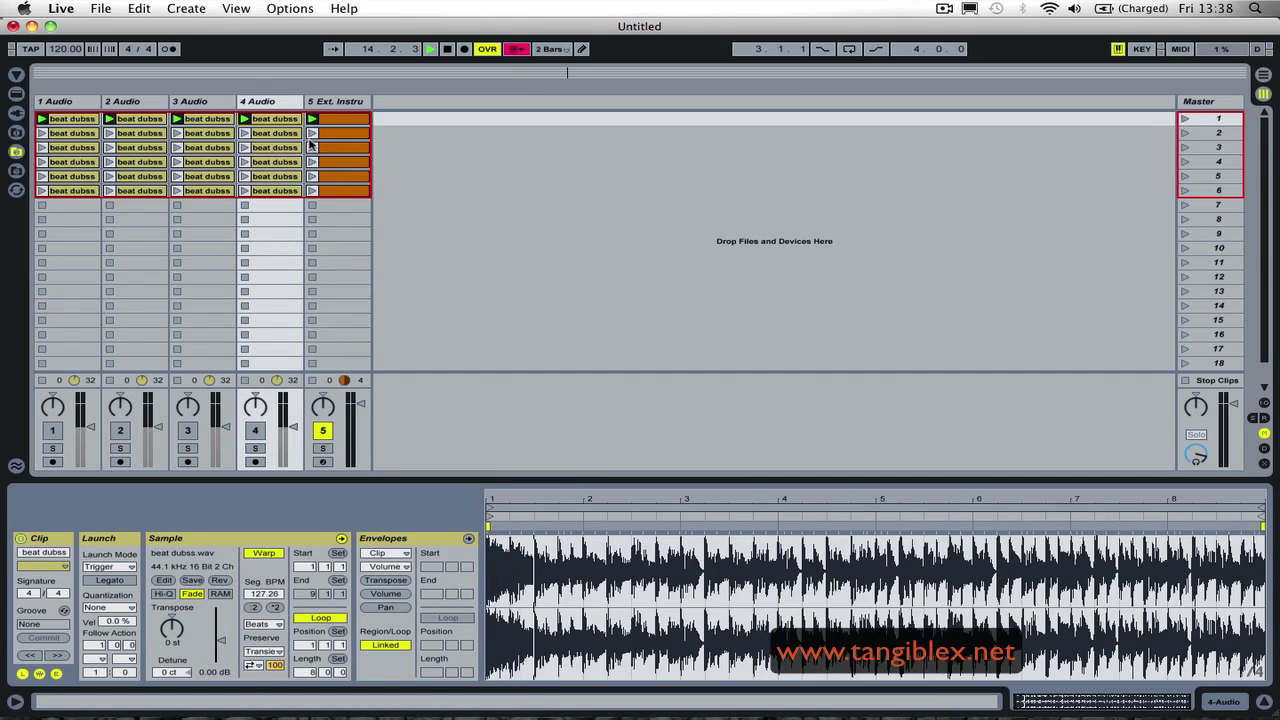
left_click(312, 134)
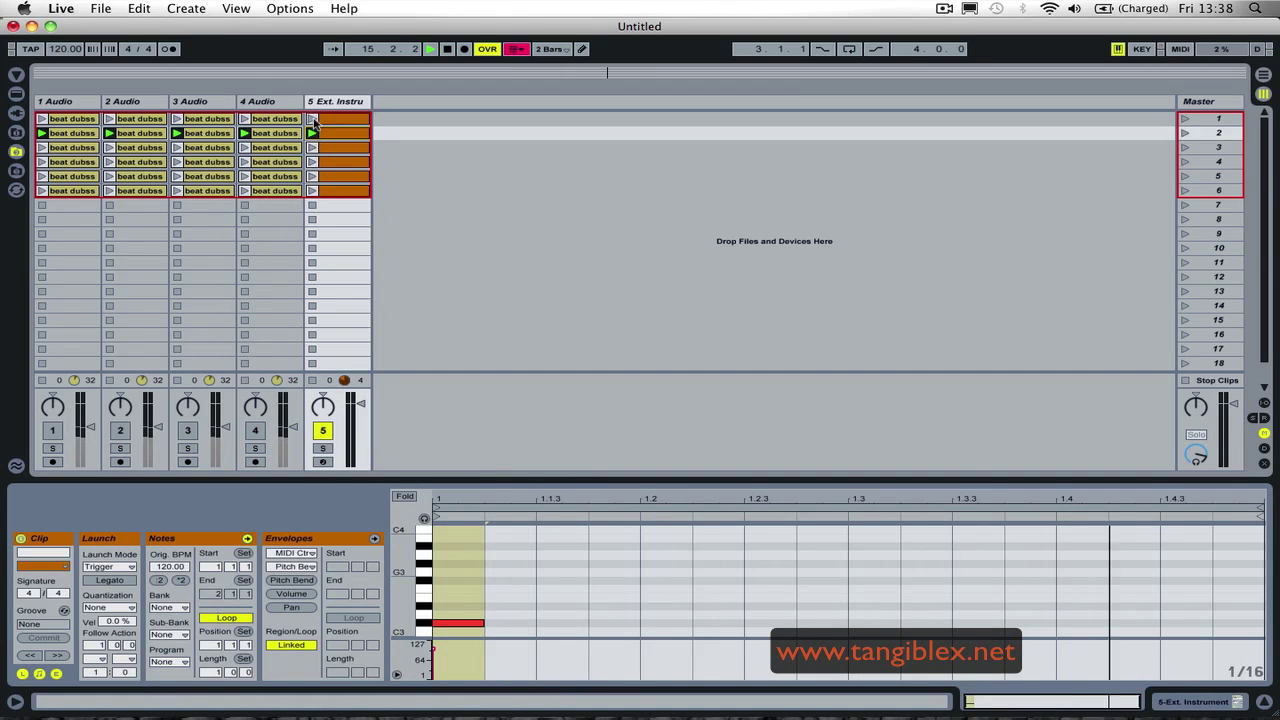
left_click(312, 120)
left_click(312, 134)
left_click(312, 120)
left_click(312, 134)
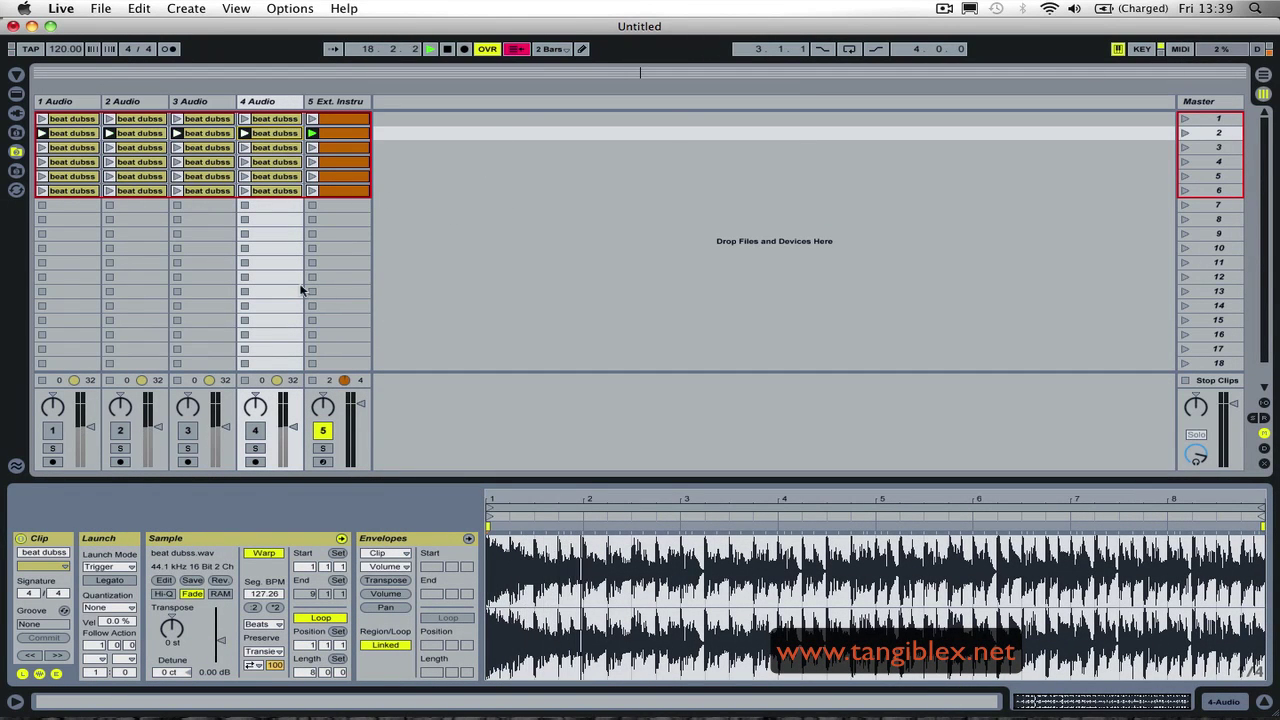
left_click(312, 380)
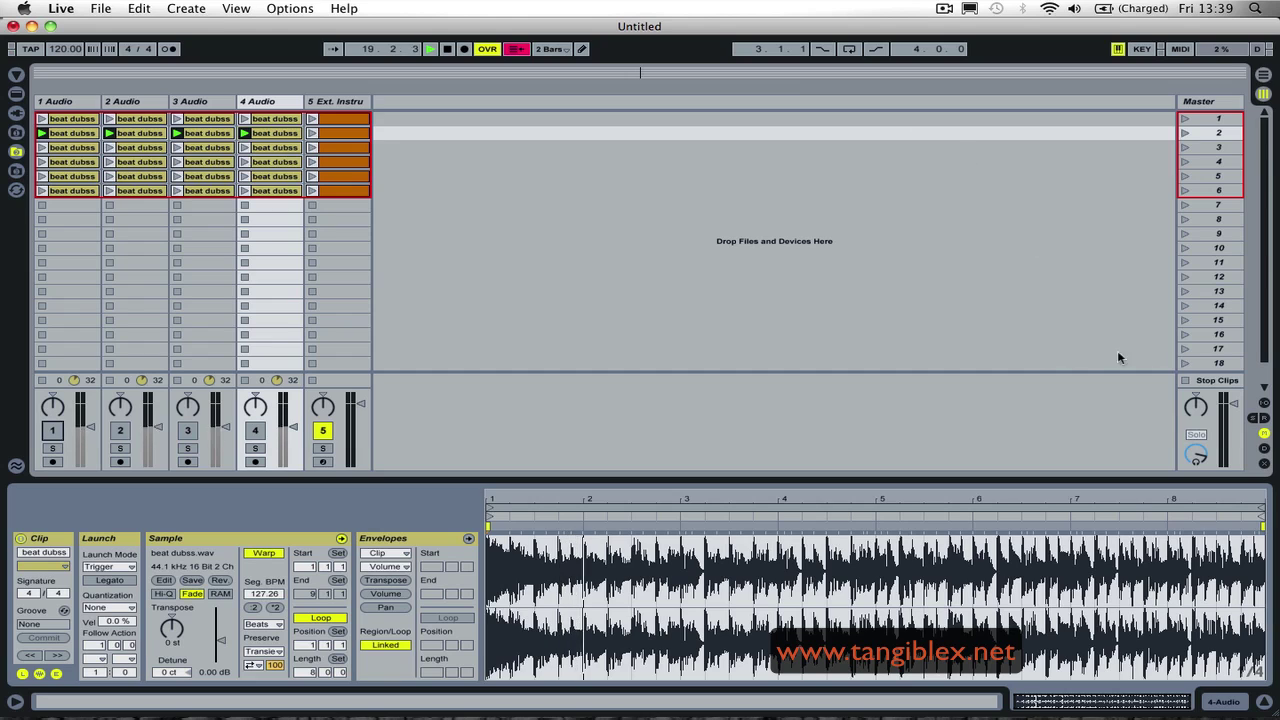
left_click(1184, 380)
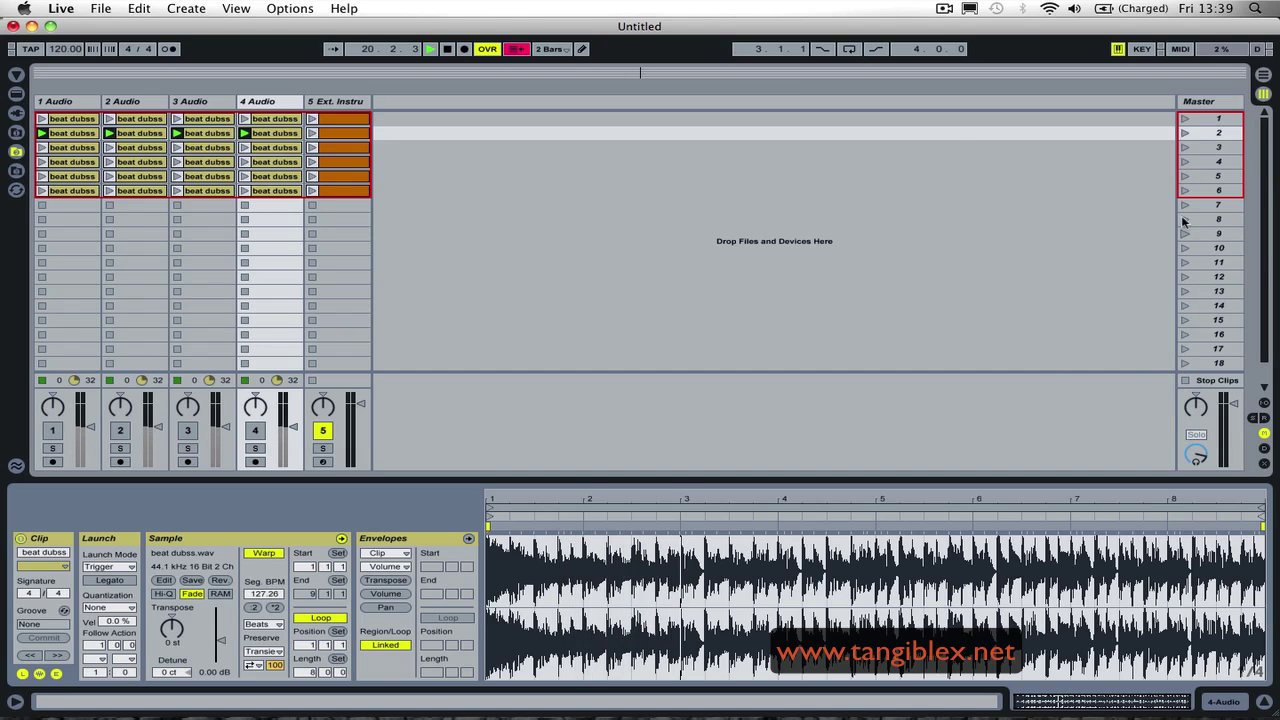
Step: Delete the MIDI note mappings from the scene 1 and scene 2 clips of audio track 3
left_click(1180, 49)
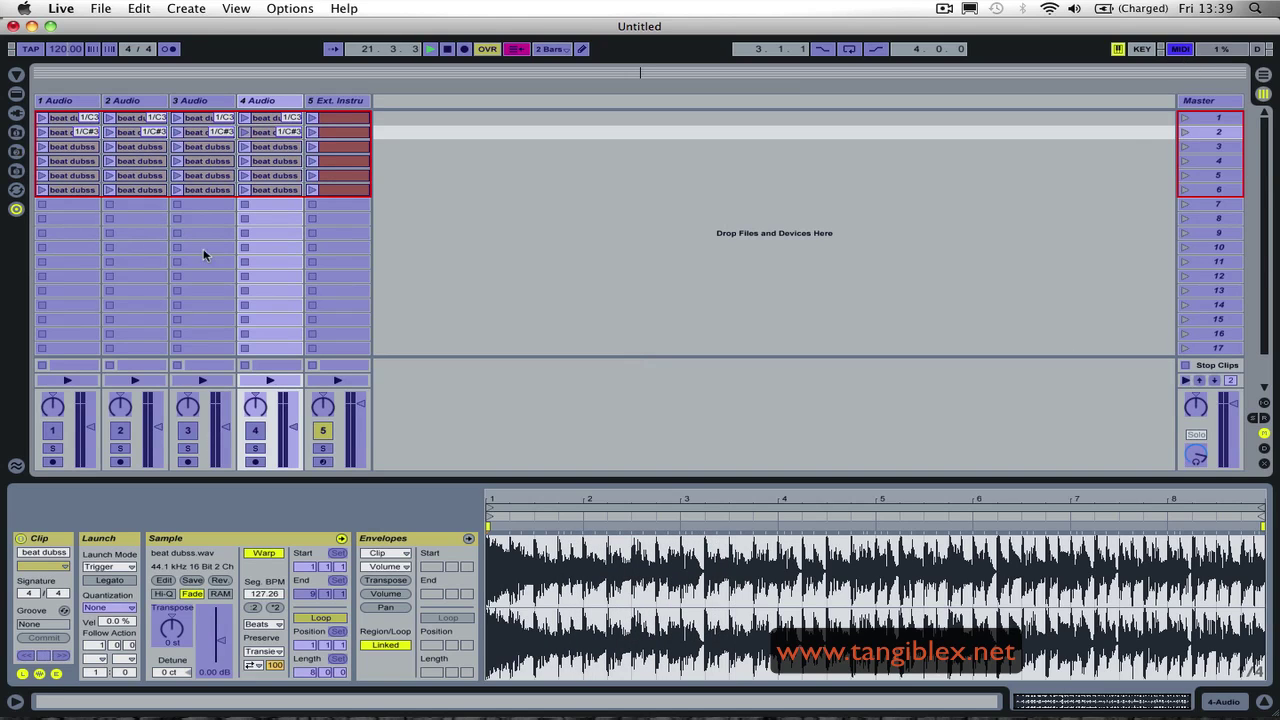
key("Delete")
left_click(200, 132)
key("Delete")
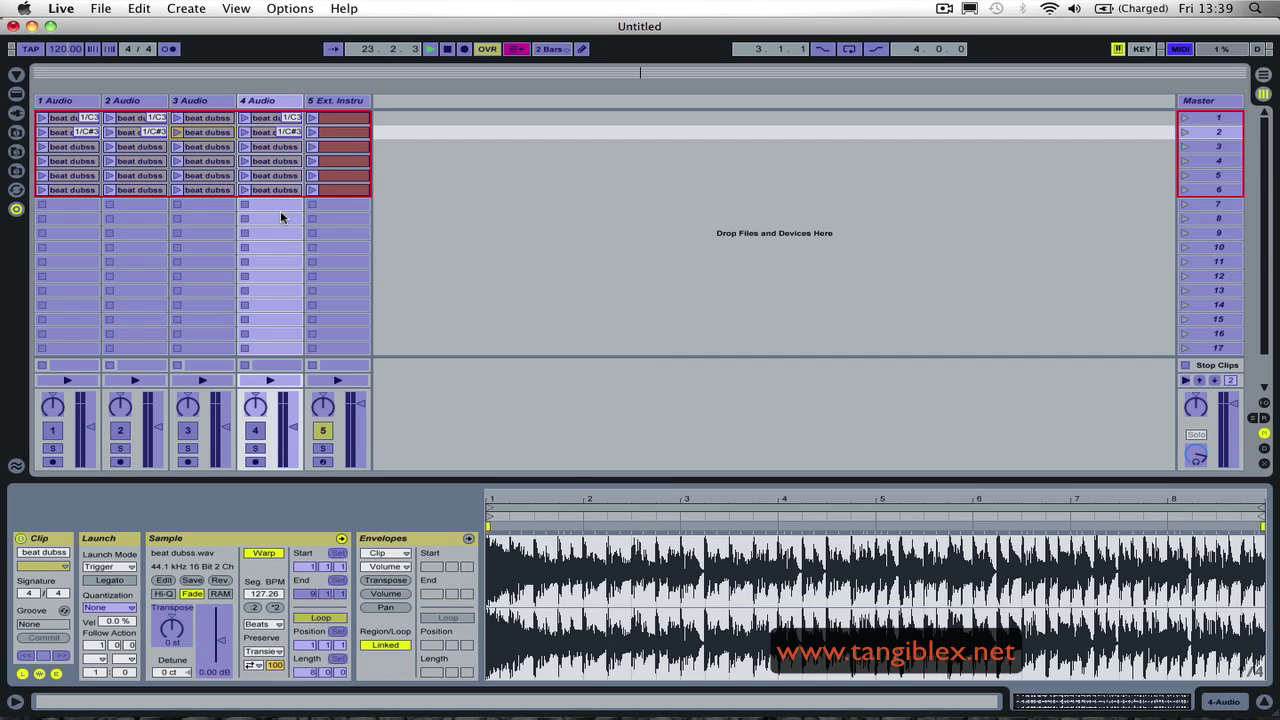
left_click(1178, 49)
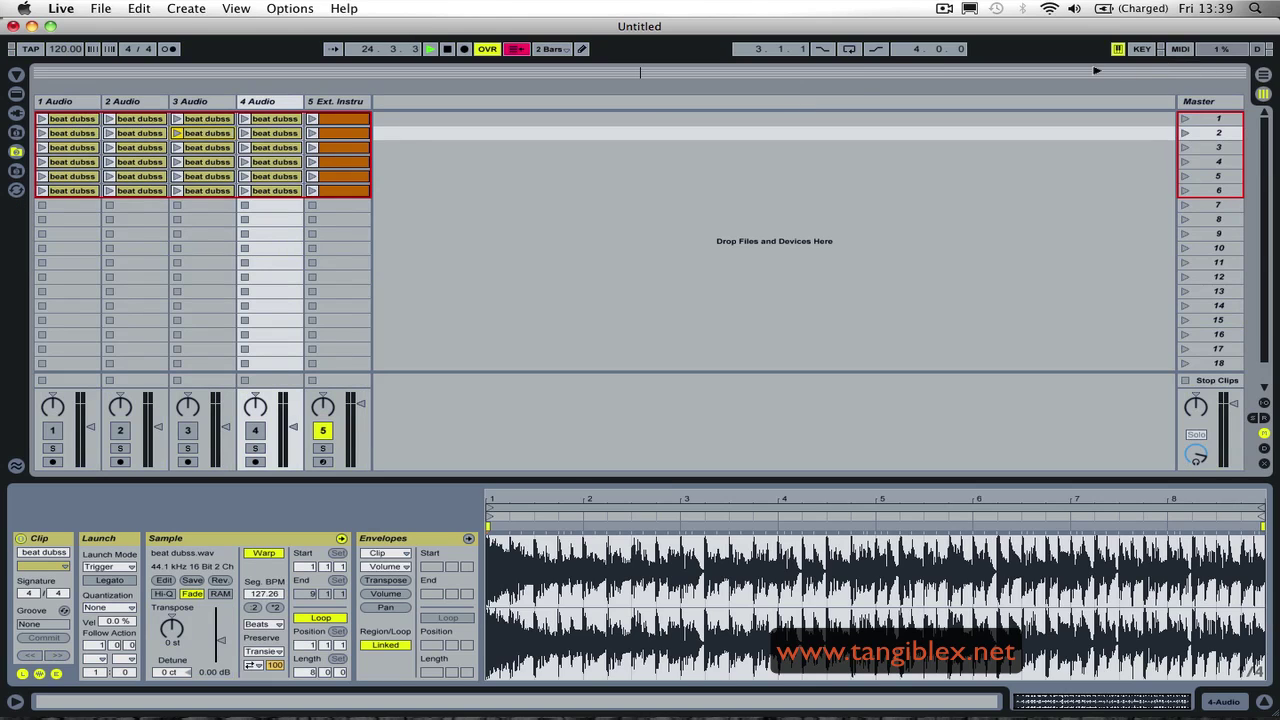
Step: Launch the first MIDI clip to test the reduced mapping, check the MIDI assignments, and reset playback to the start
left_click(311, 120)
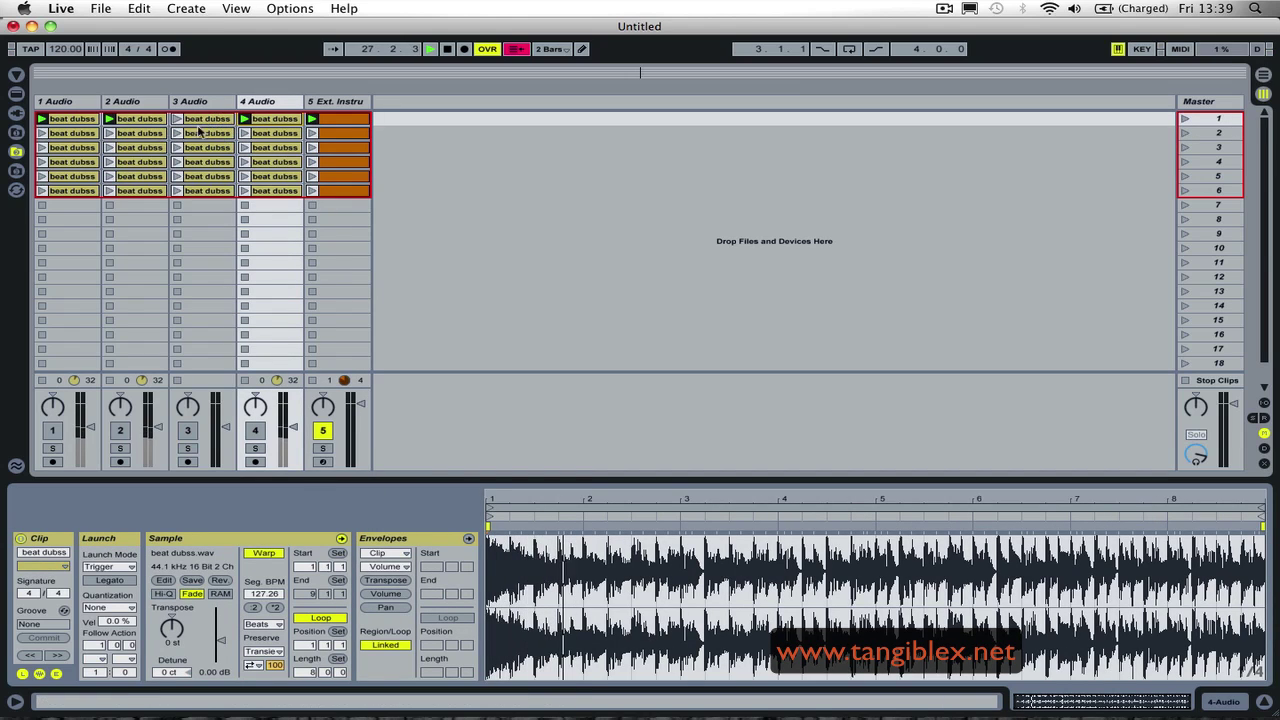
left_click(1180, 48)
left_click(1180, 48)
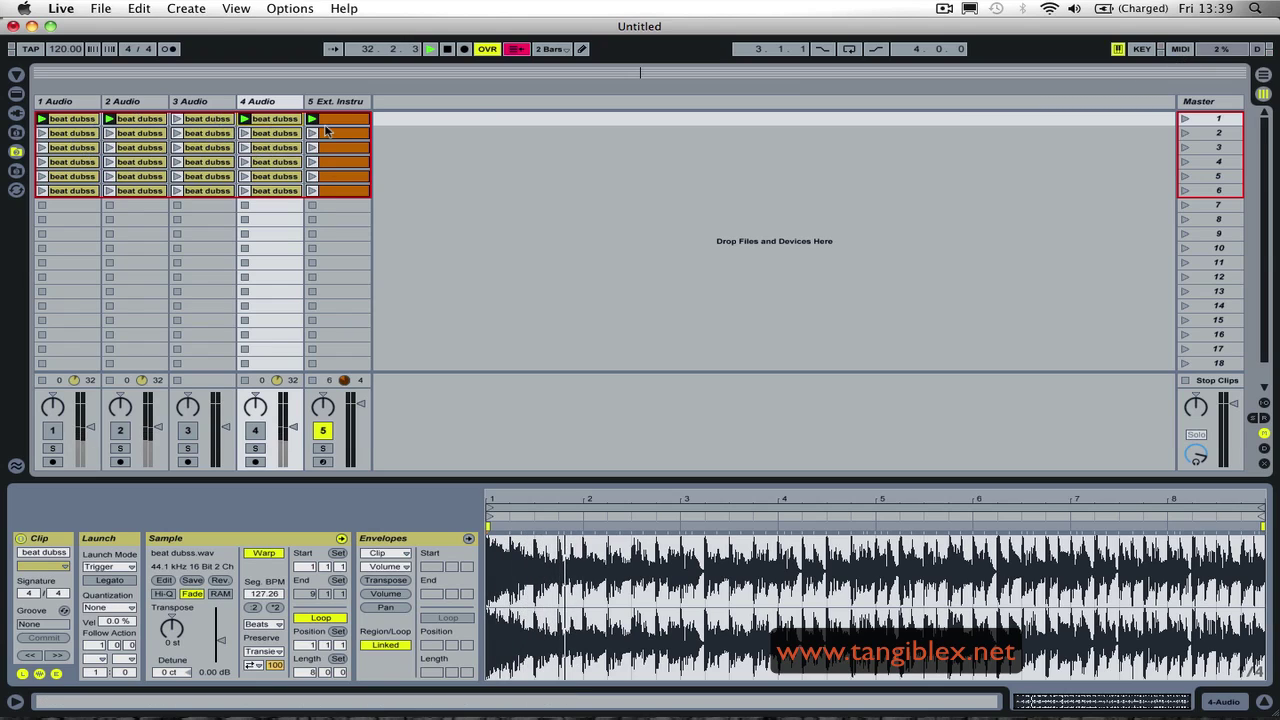
left_click(447, 52)
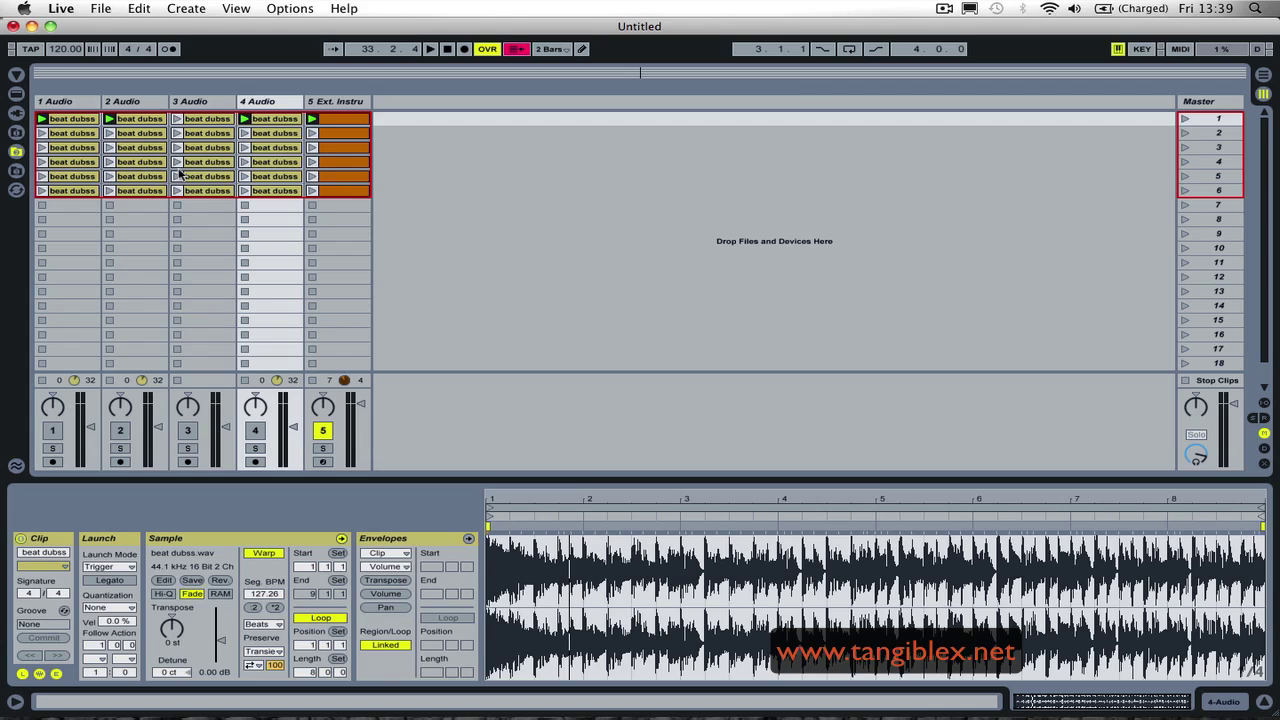
left_click(448, 49)
Step: Turn off looping for all six MIDI clips on the external instrument track and stop all clips
left_click(340, 126)
left_click(335, 192, "shift")
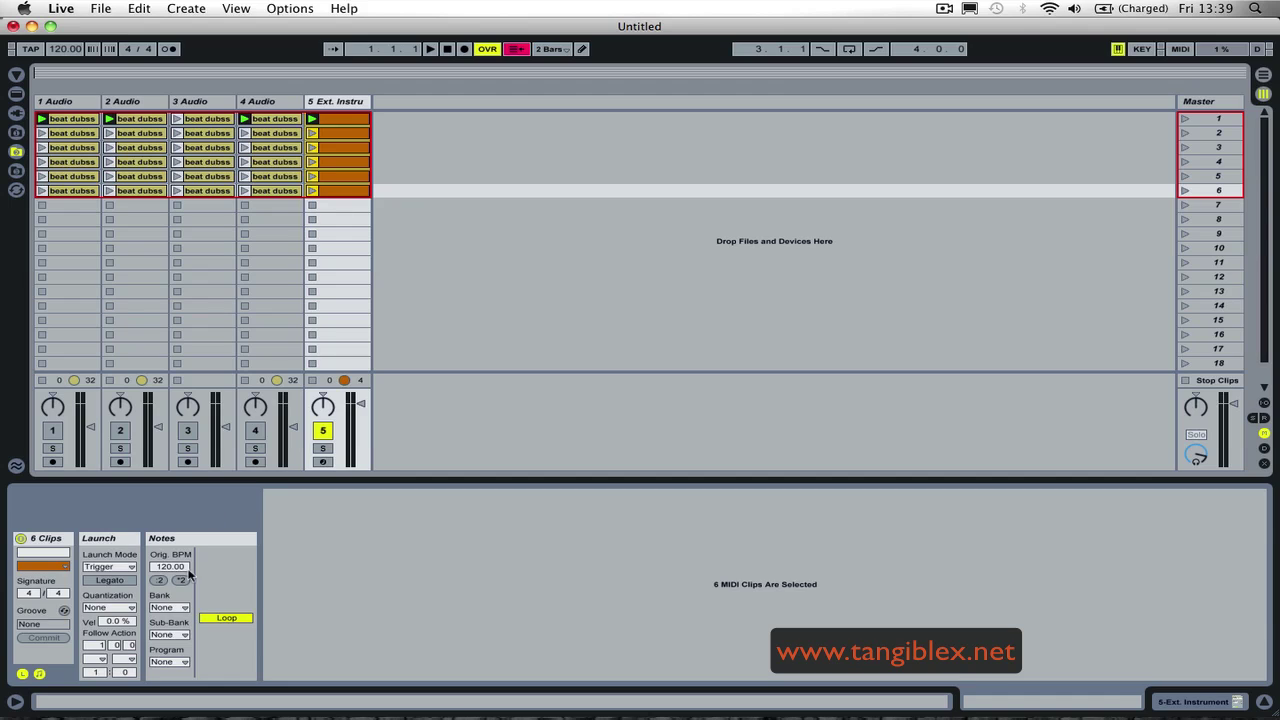
left_click(230, 617)
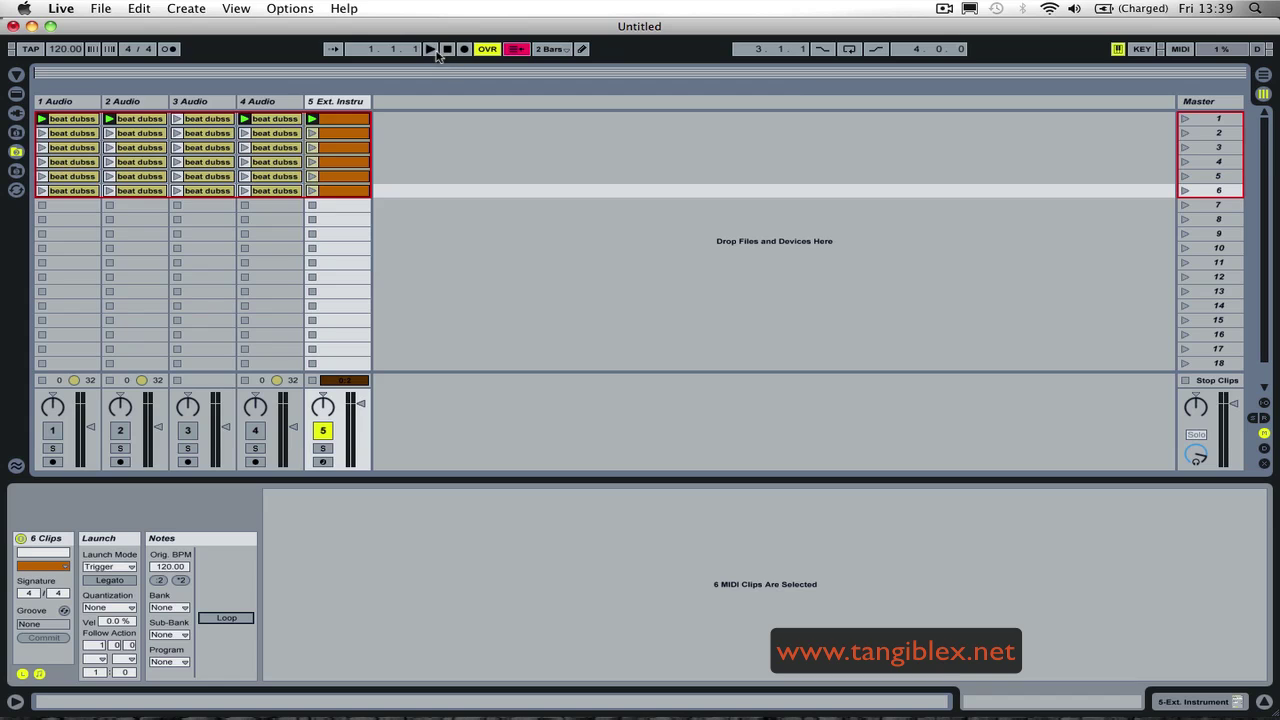
left_click(1185, 381)
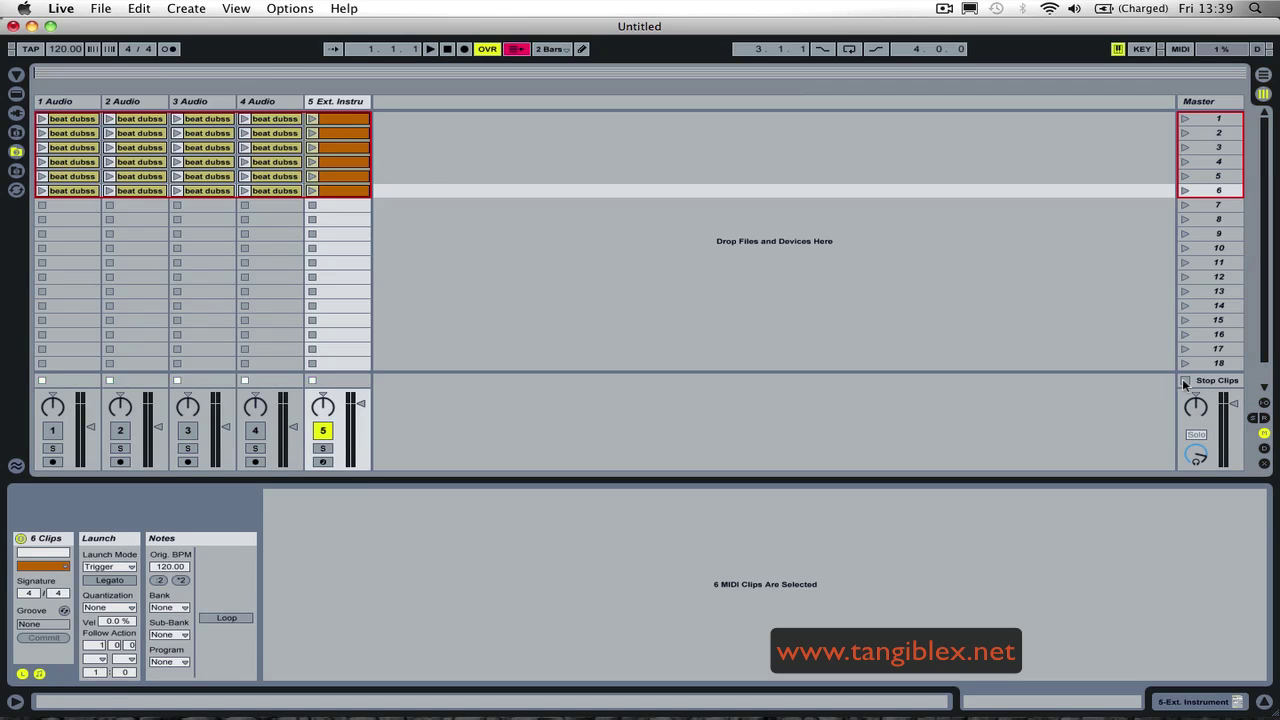
Step: Launch the first and second MIDI clips to test them without looping, and reset playback to the start
left_click(311, 120)
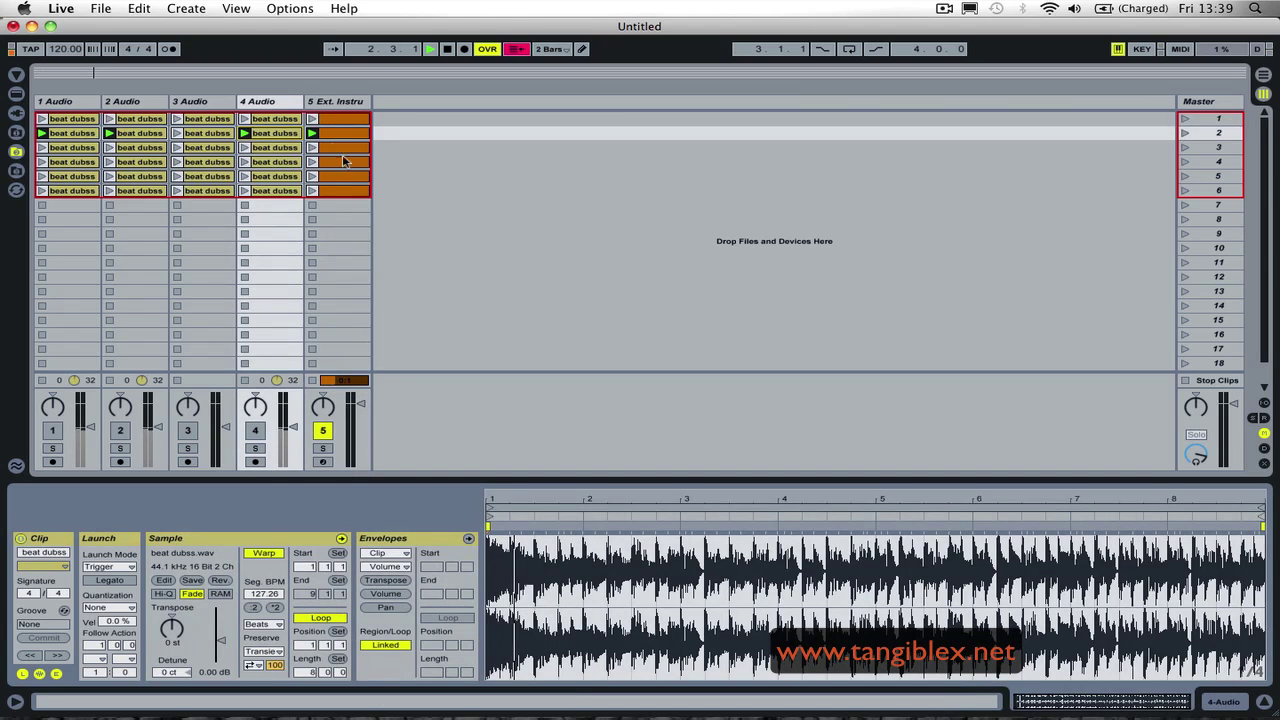
left_click(447, 49)
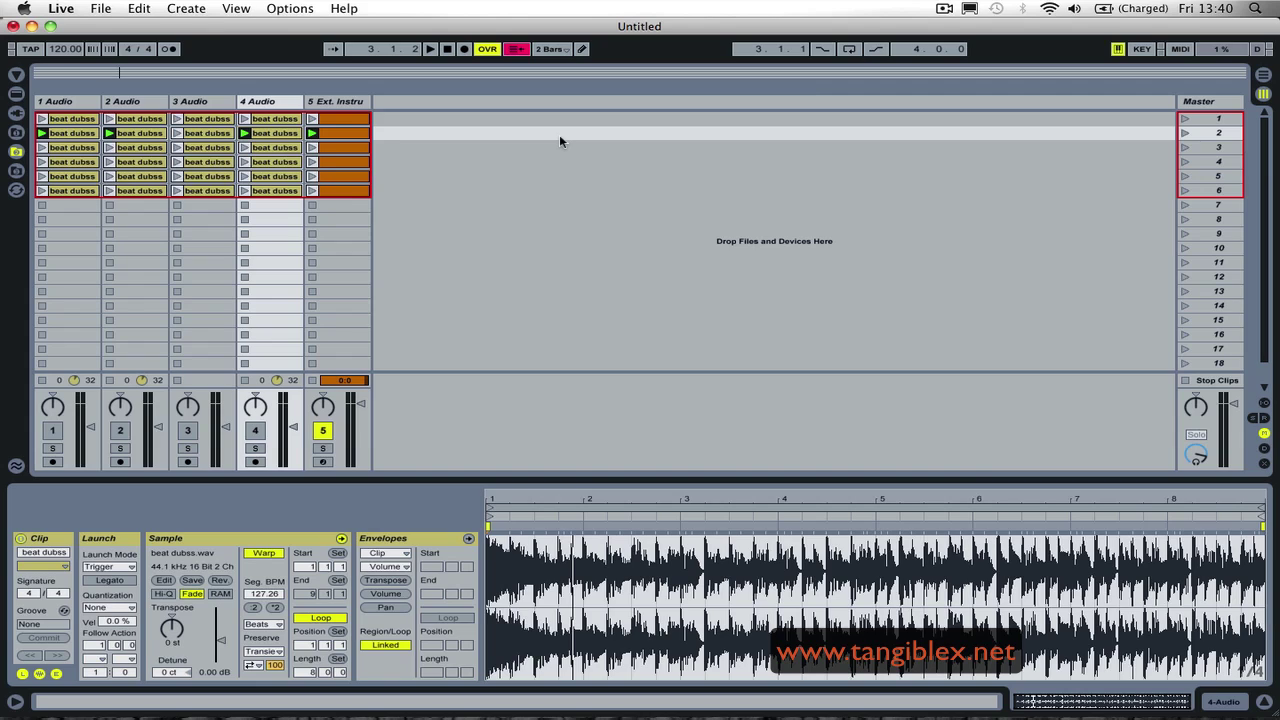
left_click(448, 50)
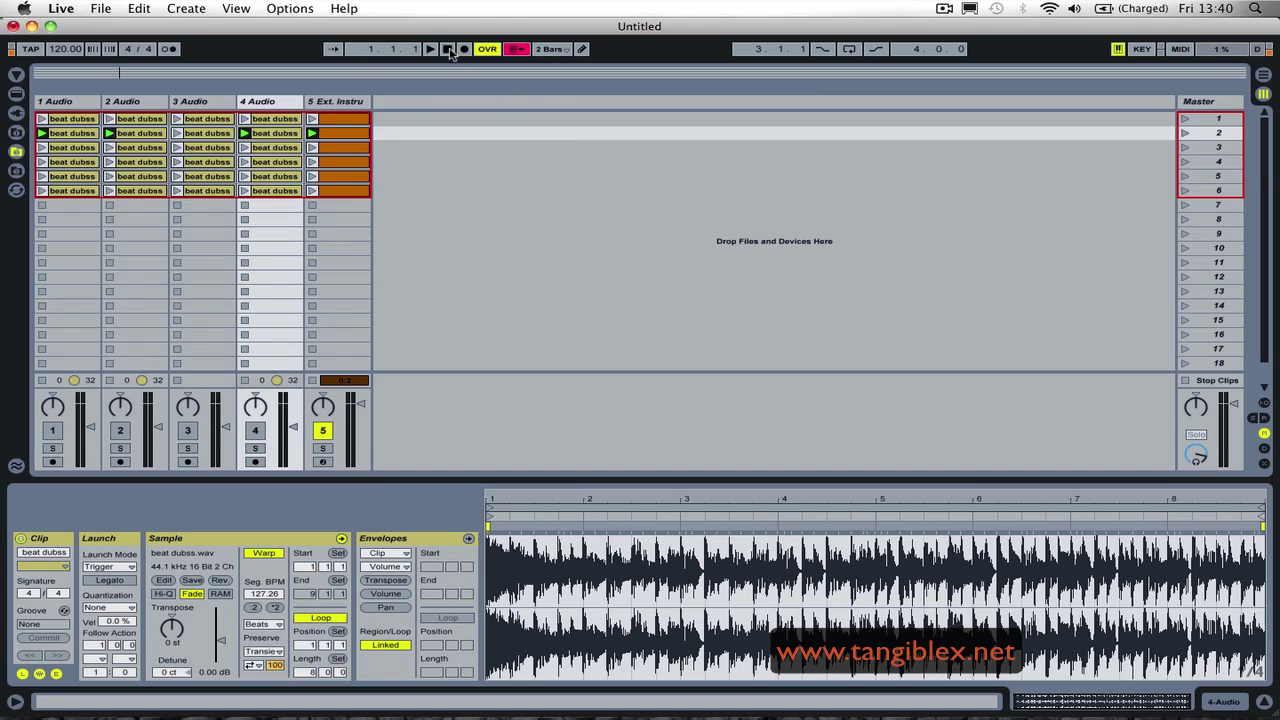